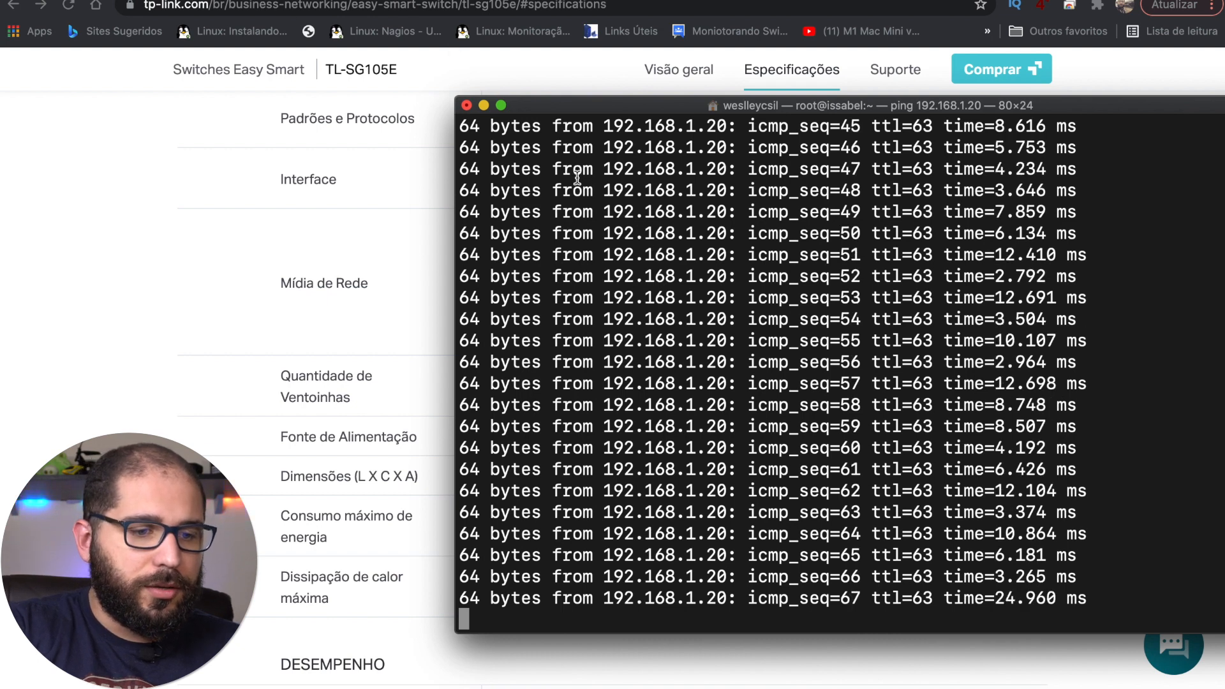
Step: Stop the continuous ping to the switch at 192.168.1.20 with Ctrl+C
key(ctrl+c)
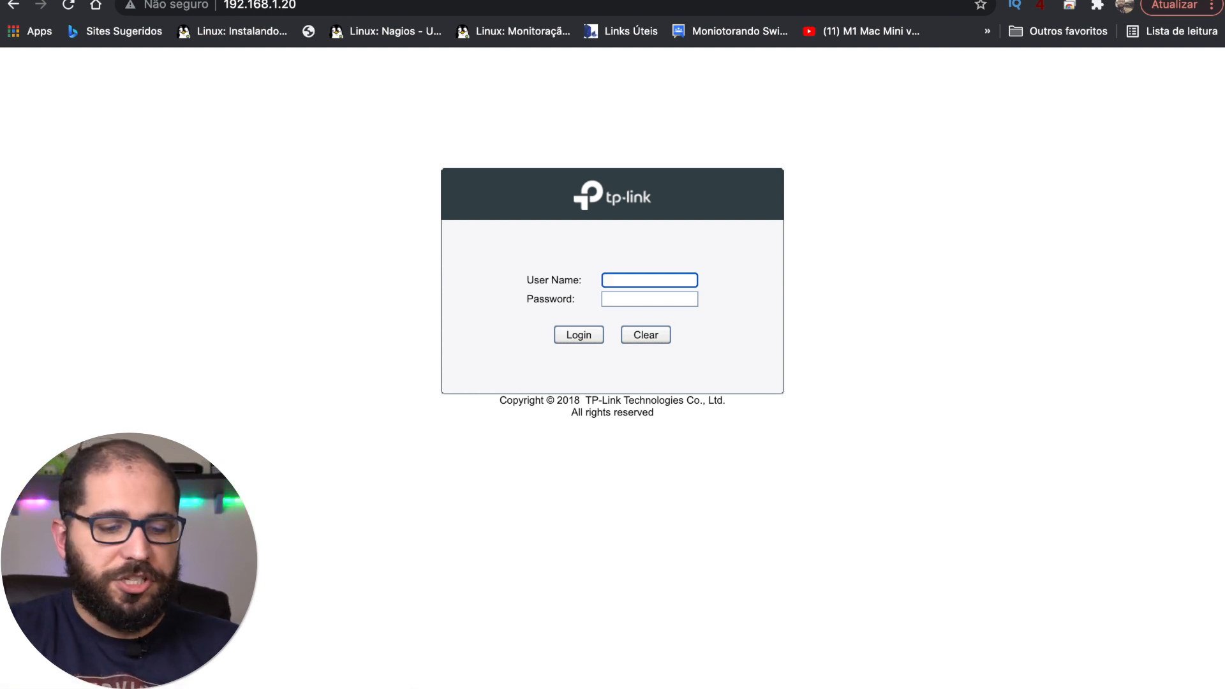
Step: Log in to the switch web interface as admin, entering the account password
text(admin)
key(Tab)
text(admin)
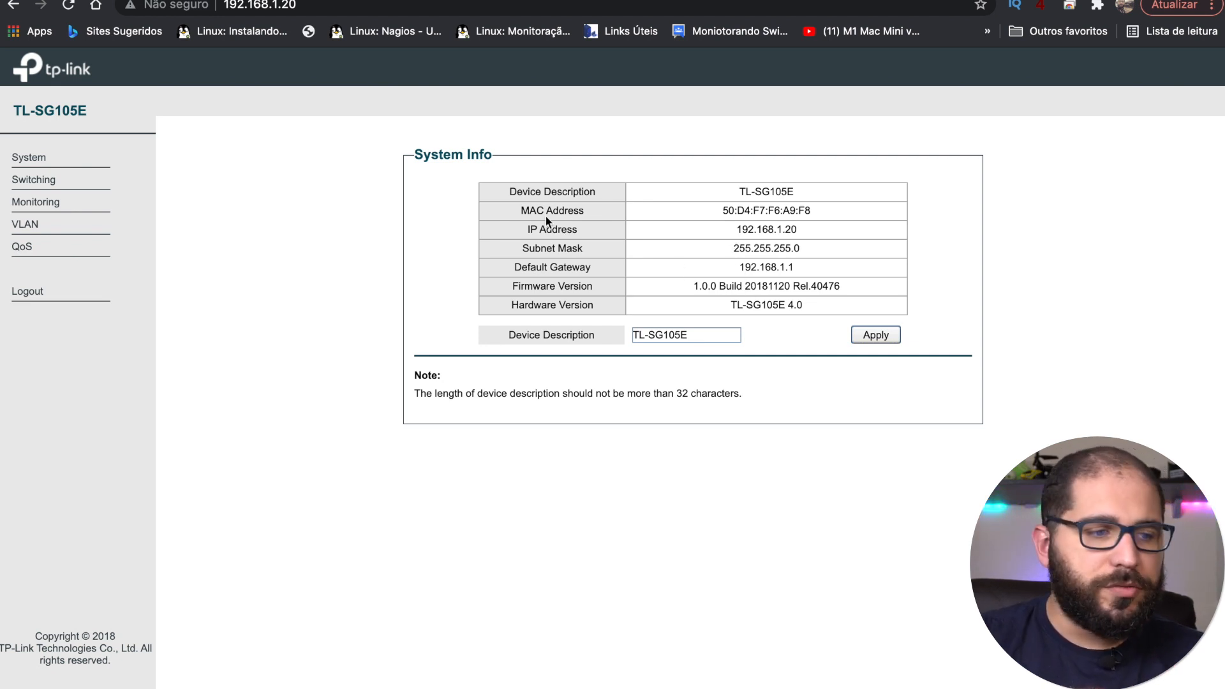
Step: Review IP Setting with DHCP left enabled and User Account, then reach Backup and Restore
click(62, 165)
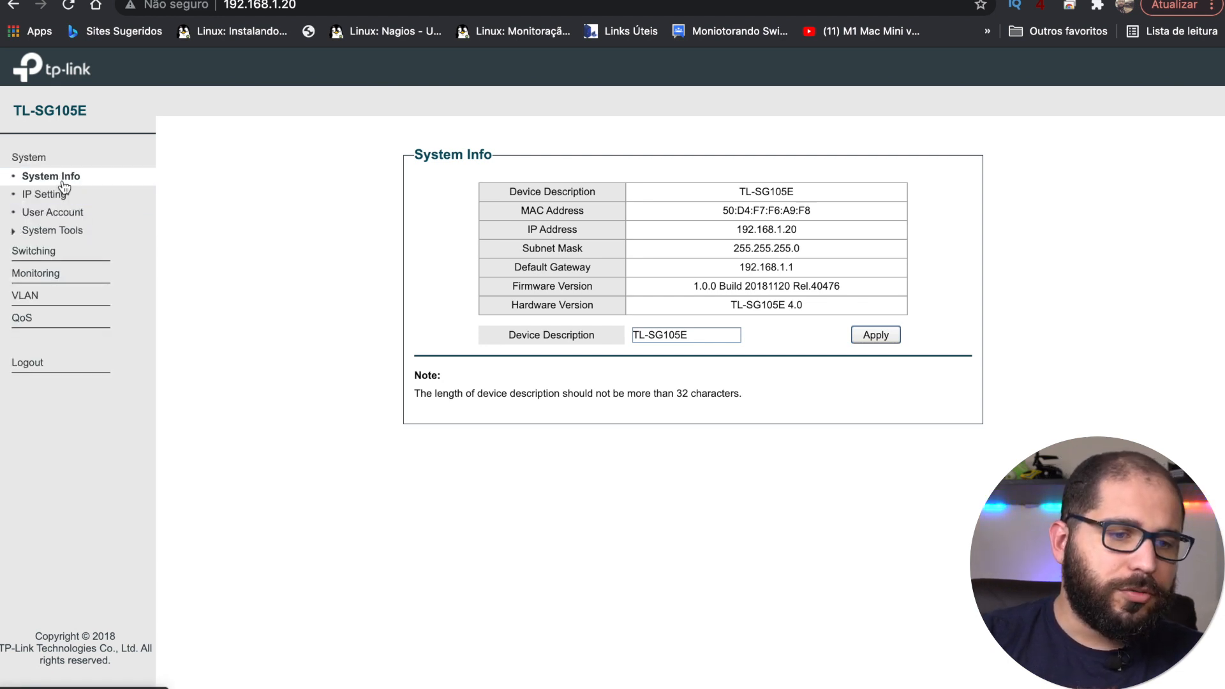
click(62, 191)
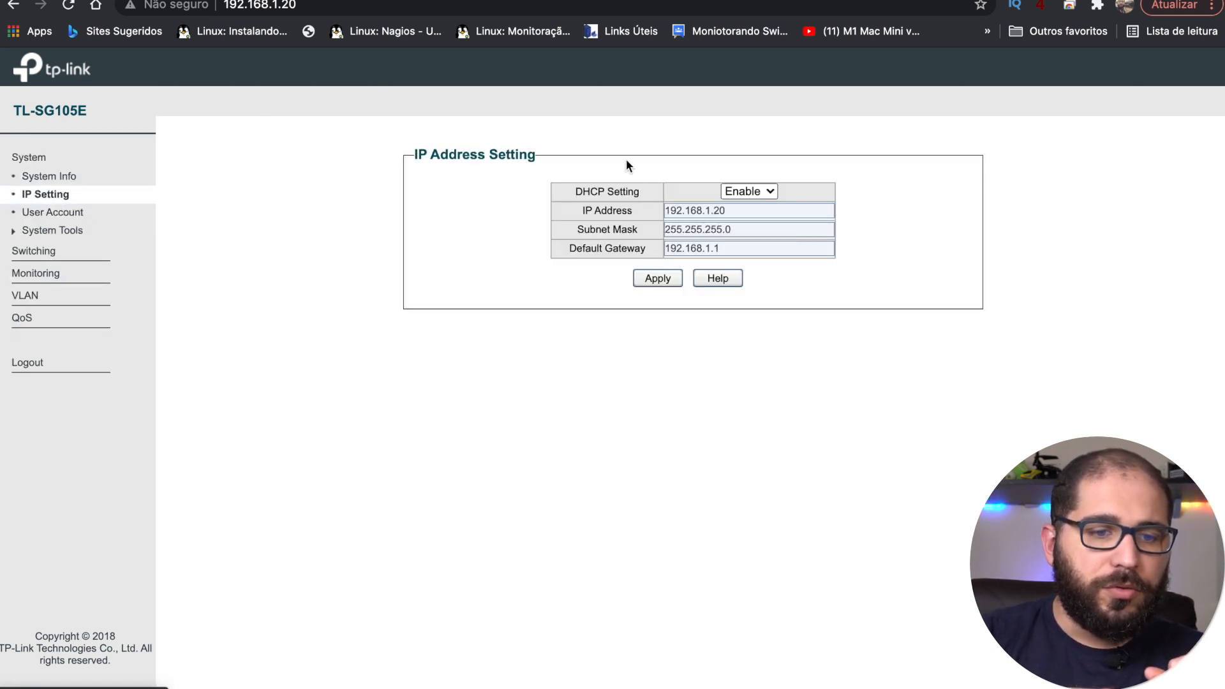
click(769, 199)
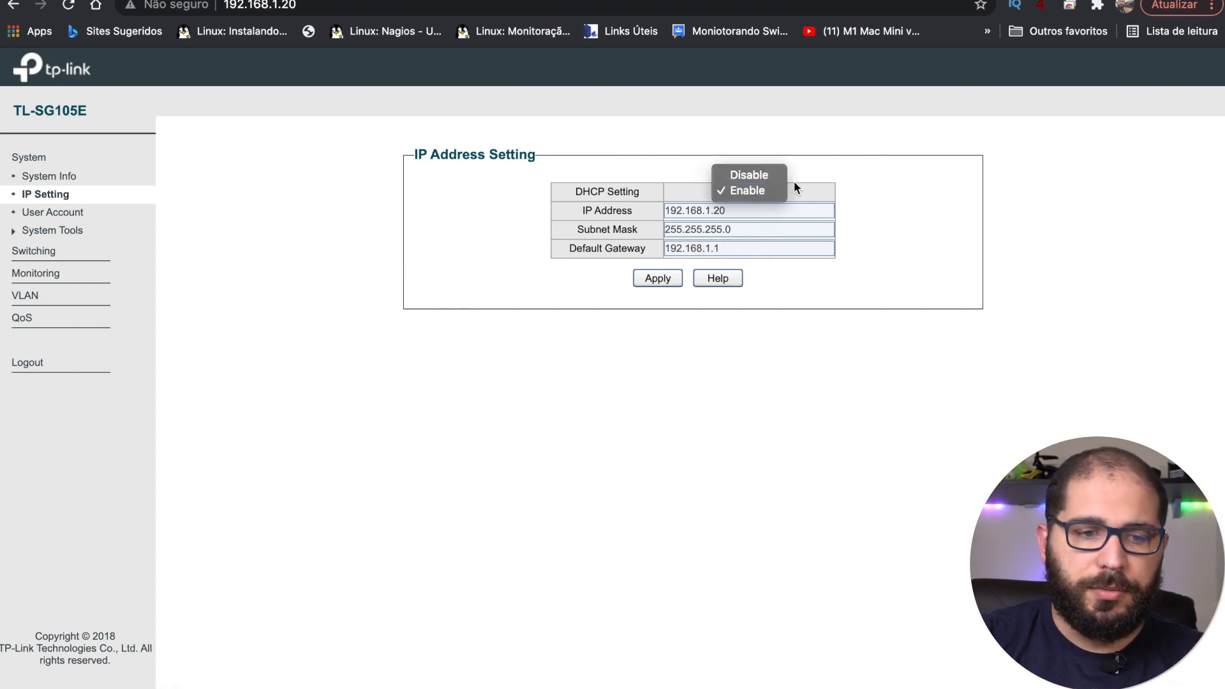
click(841, 337)
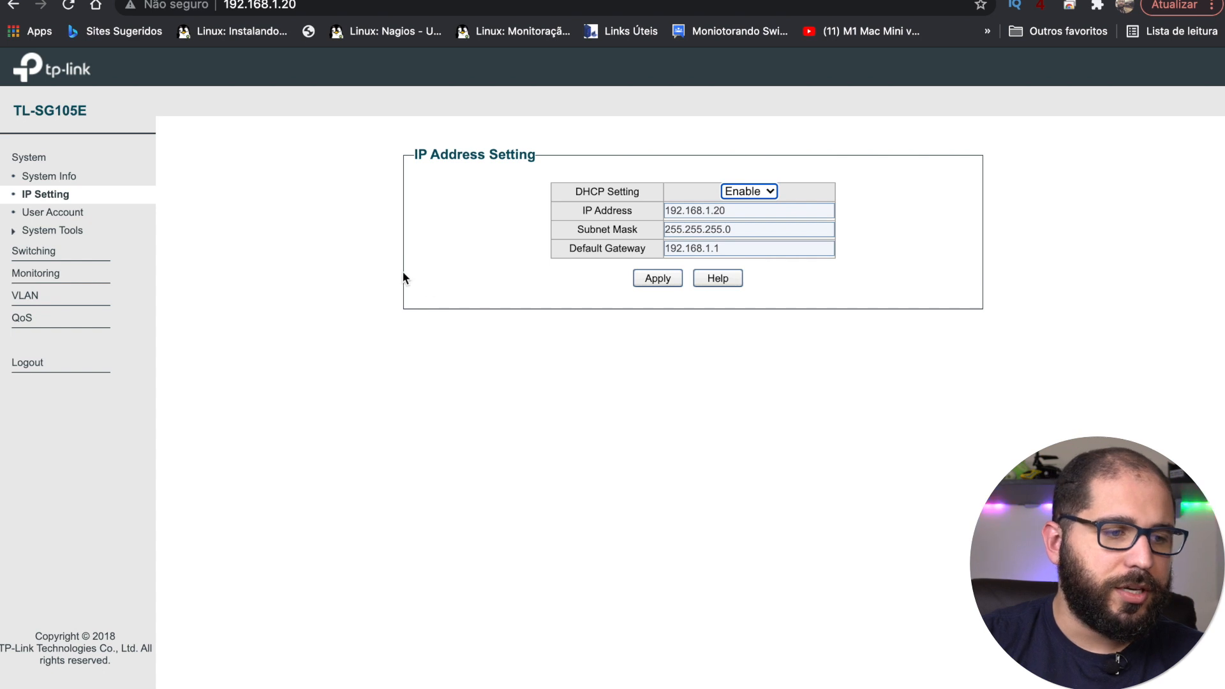
click(60, 216)
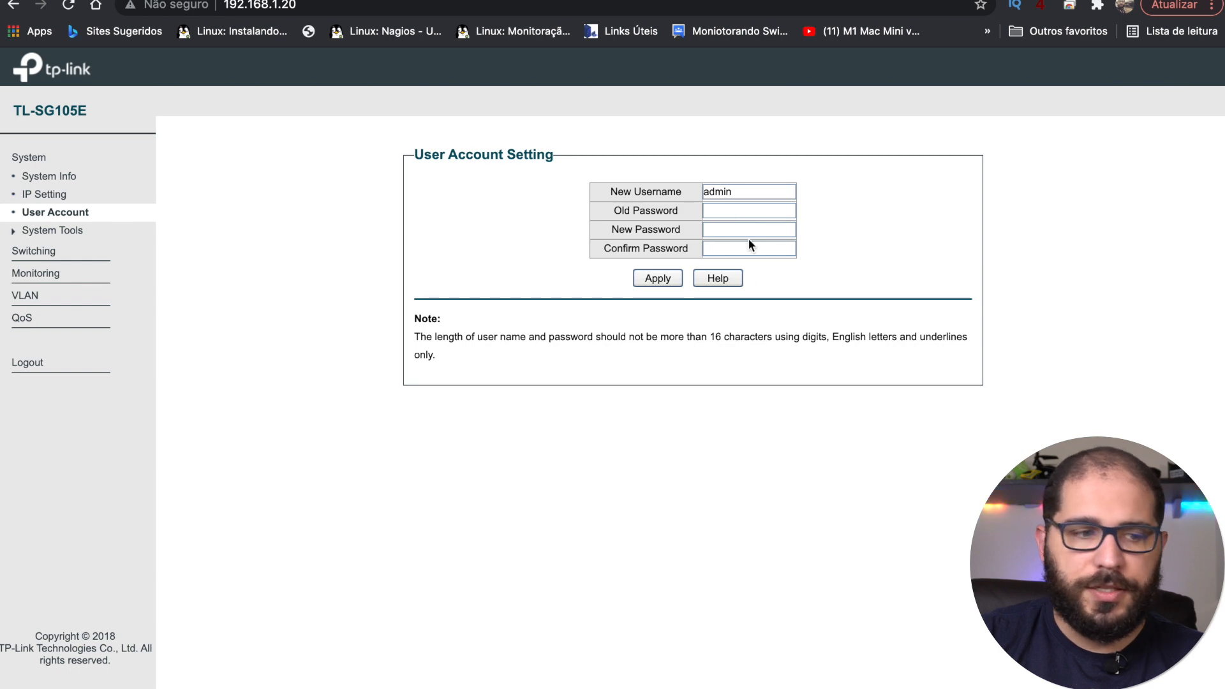
click(64, 230)
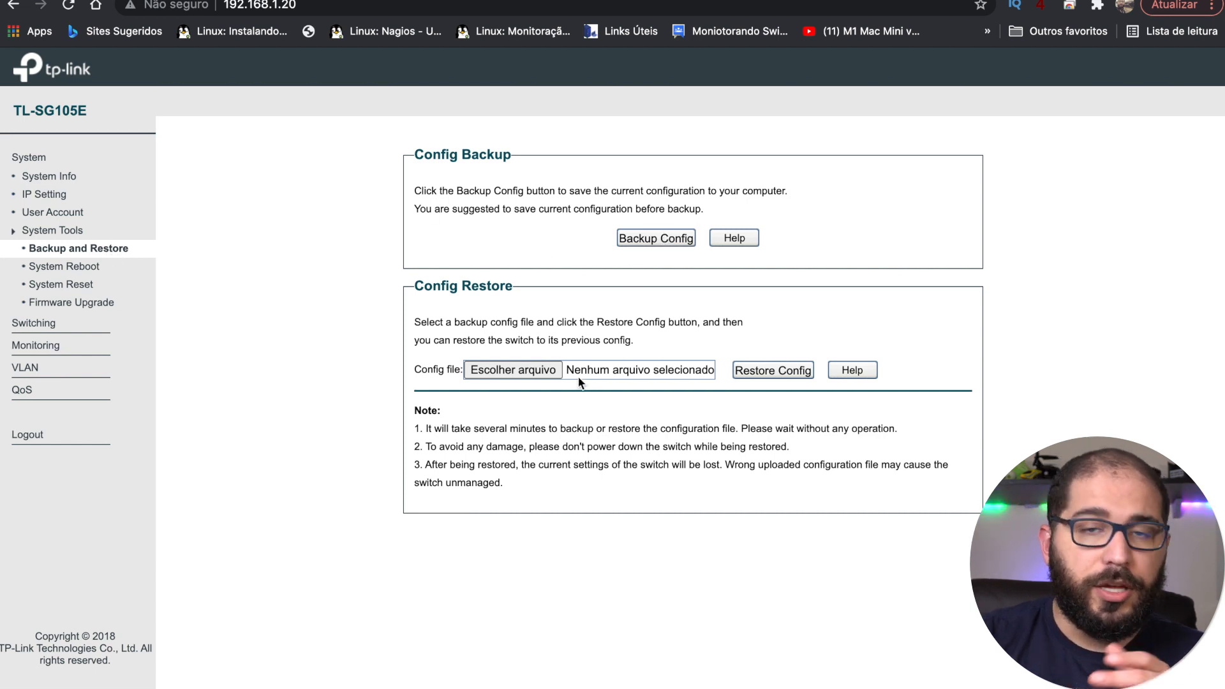
Step: Browse the System Reboot, System Reset and Firmware Upgrade pages, then go to Switching > Port Setting
click(94, 271)
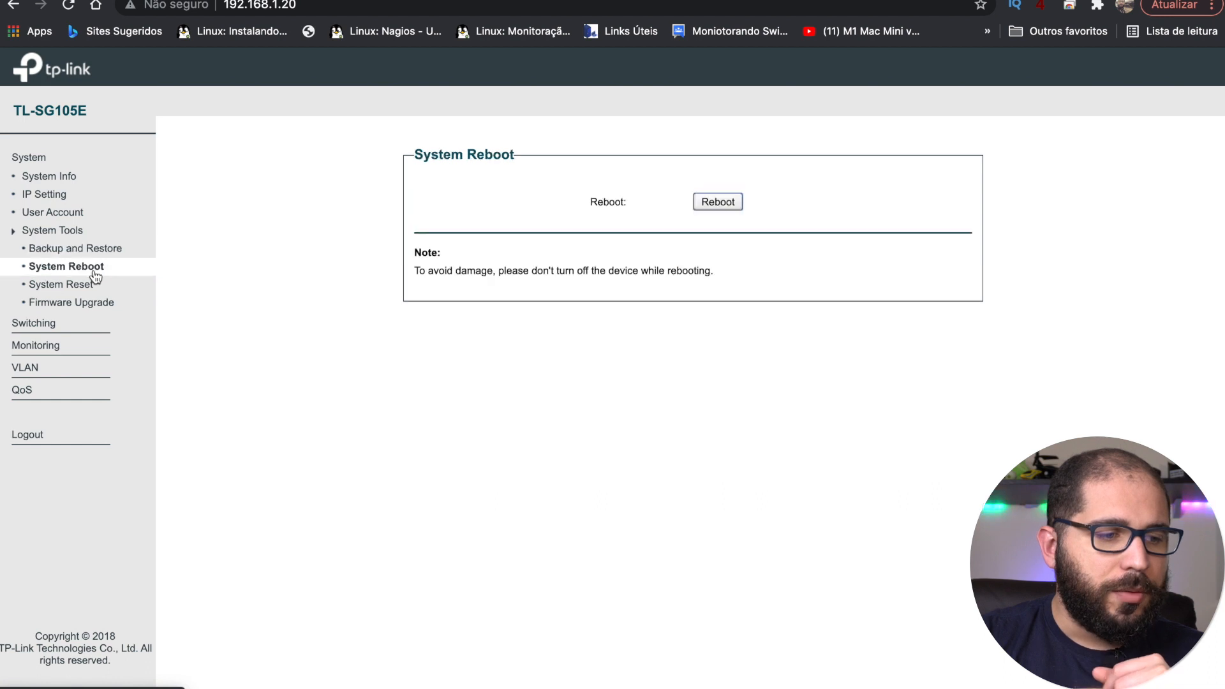
click(93, 289)
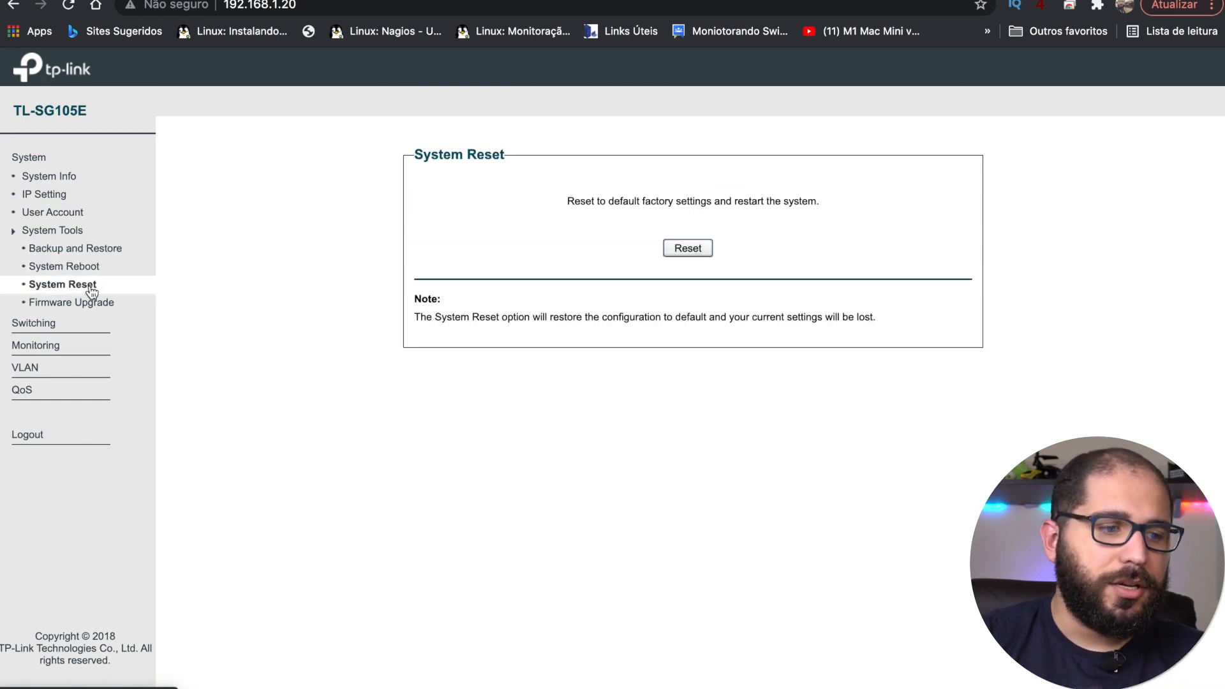
click(82, 269)
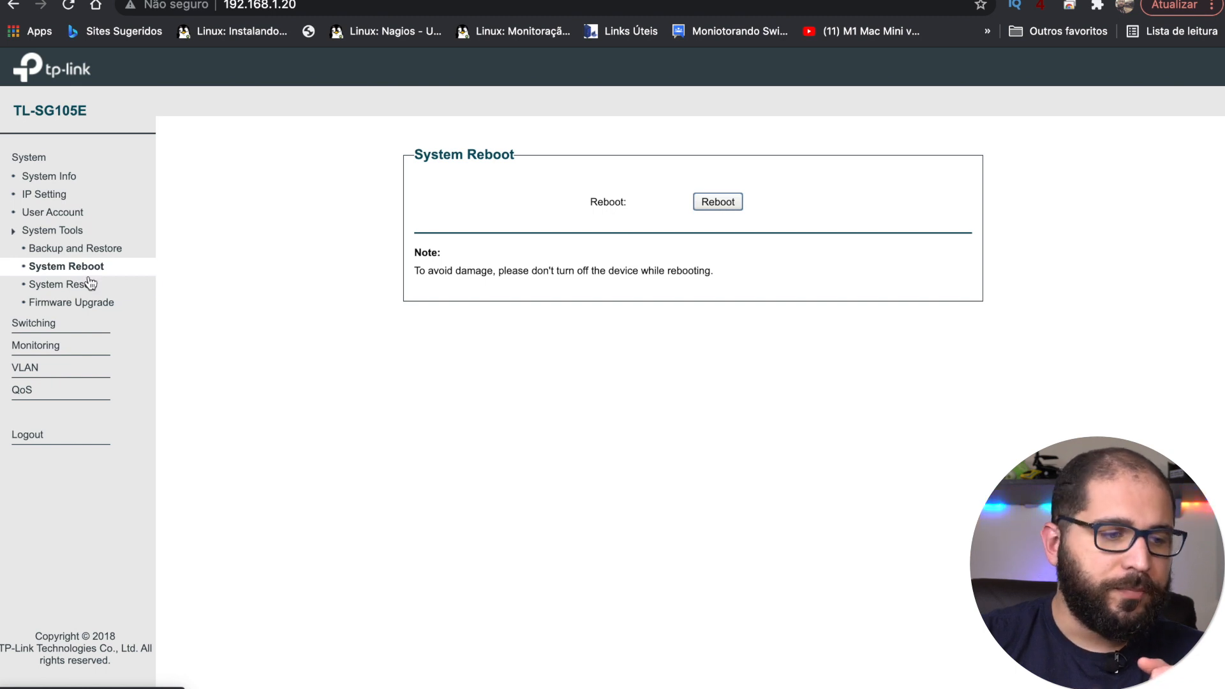
click(93, 289)
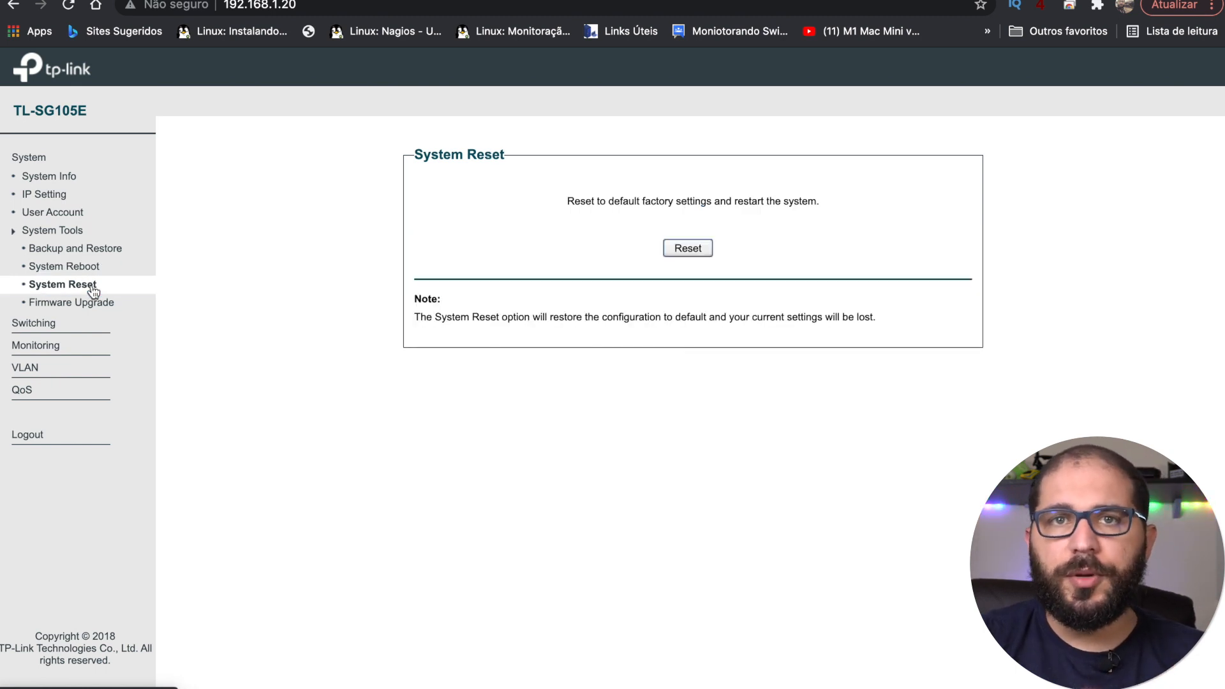
click(71, 308)
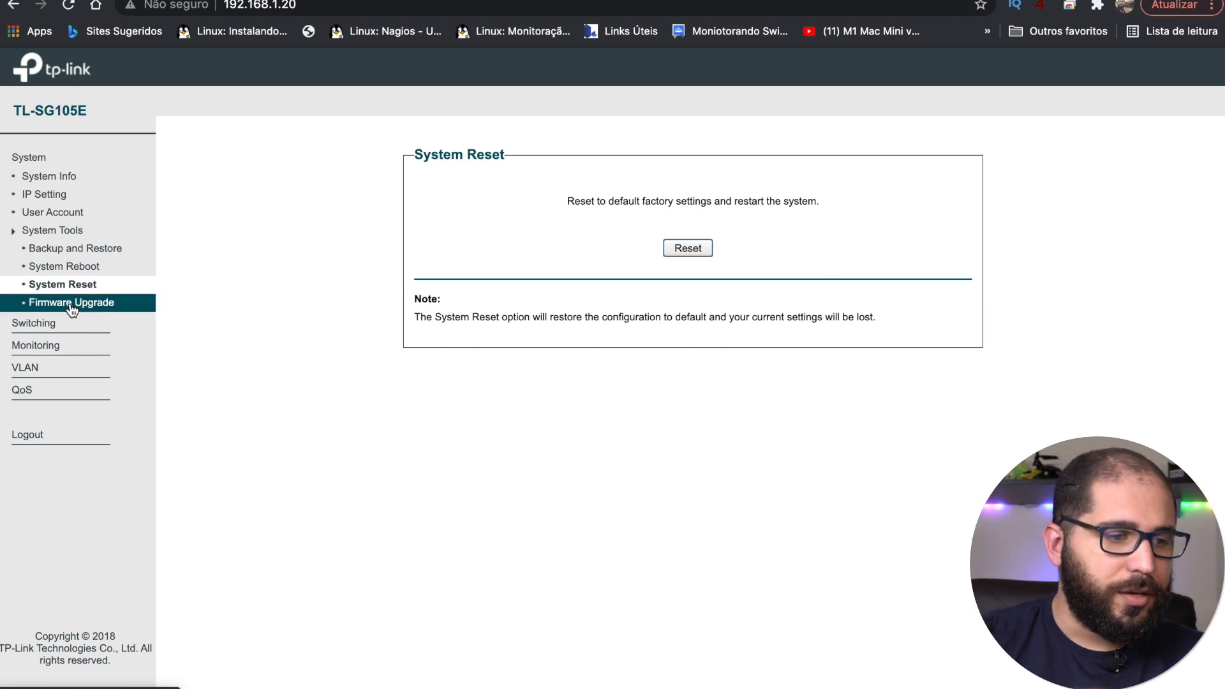
click(51, 231)
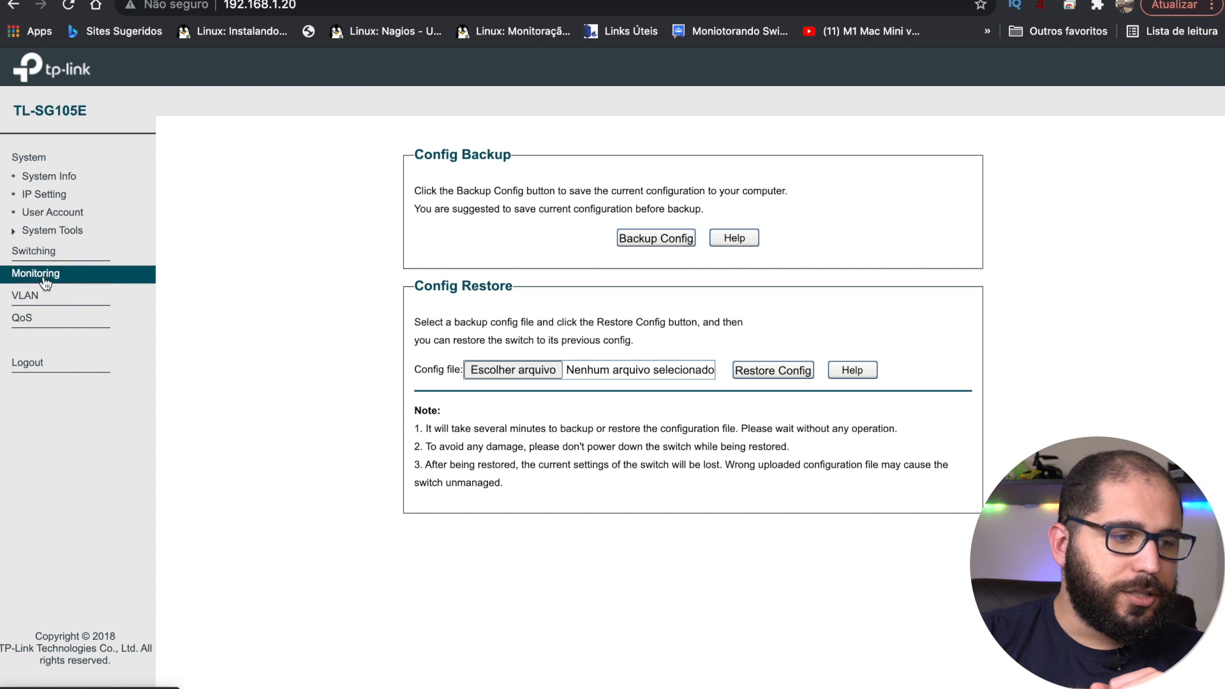
click(50, 249)
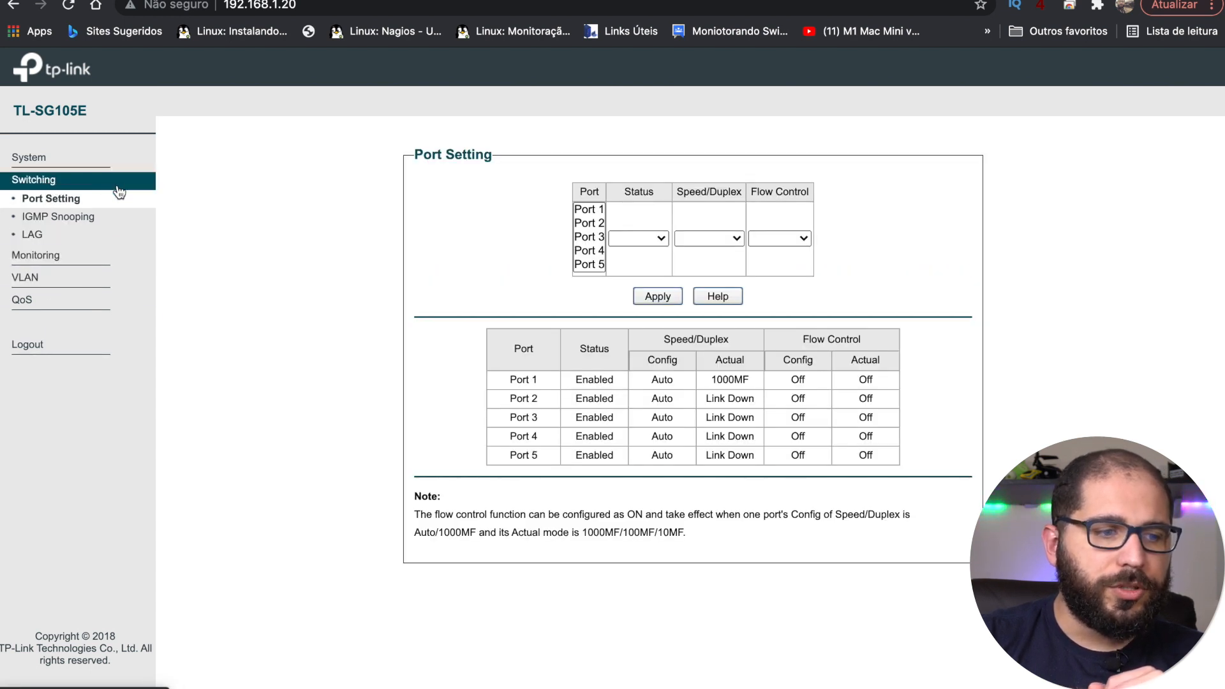
Step: Inspect the Speed/Duplex, Flow Control and Status choices without changing them, then go to IGMP Snooping
click(727, 240)
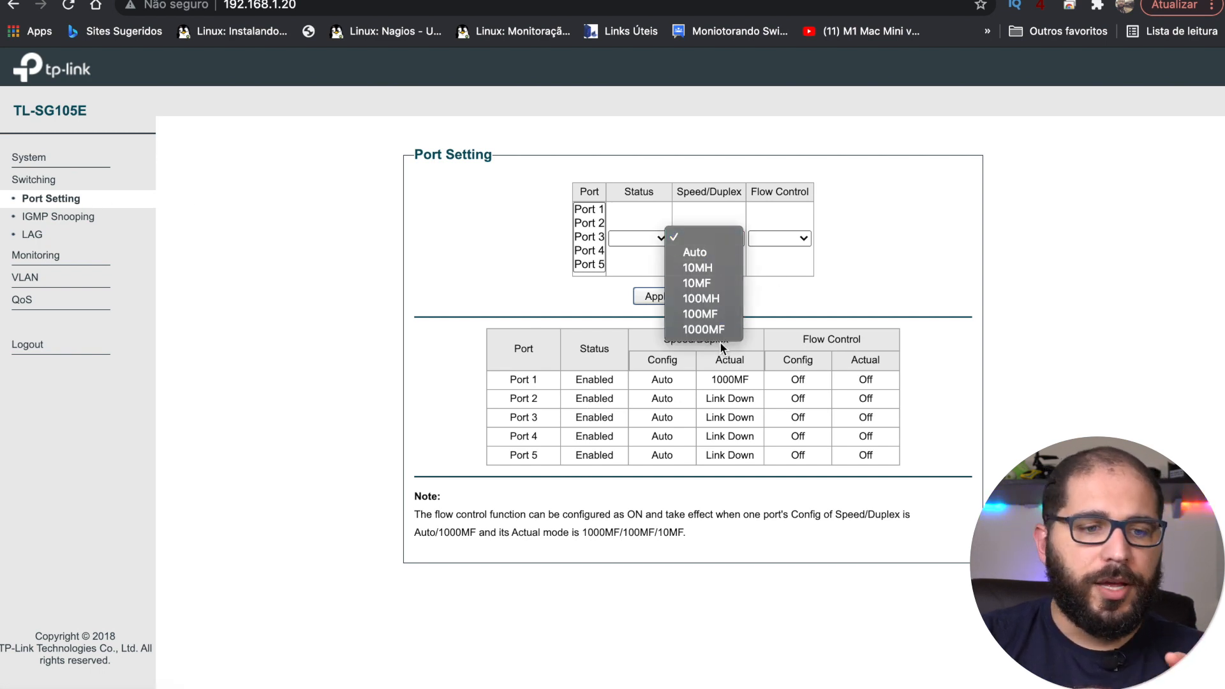
click(897, 190)
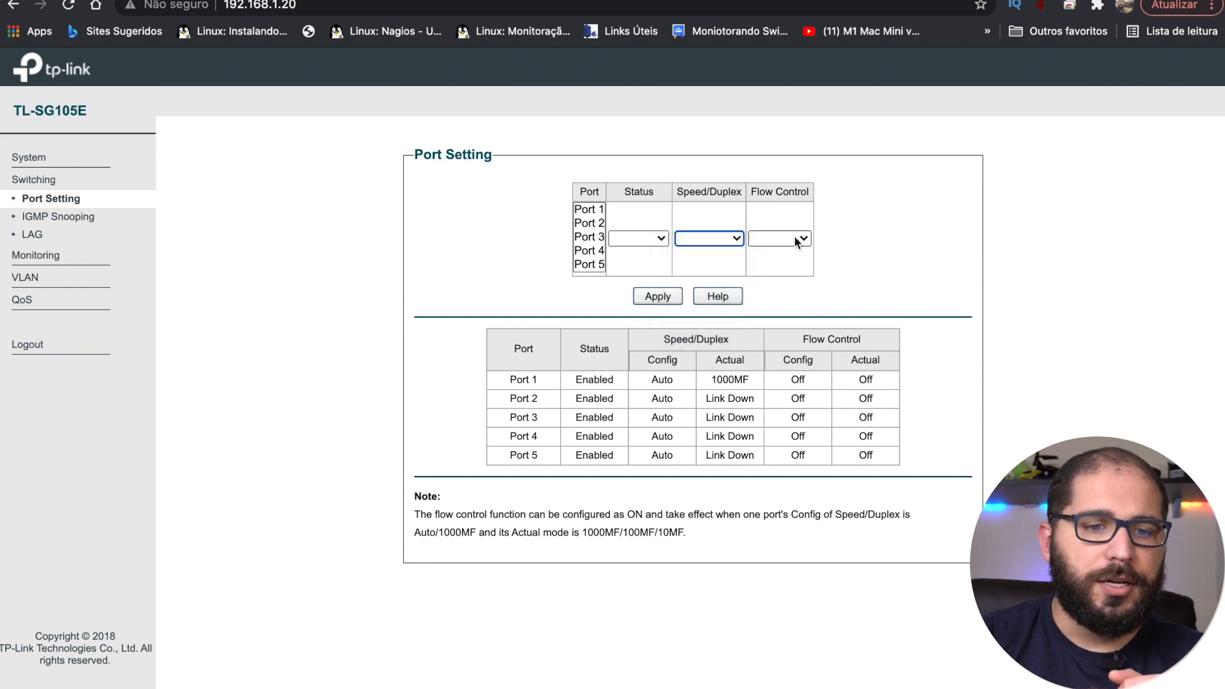
click(795, 237)
click(874, 222)
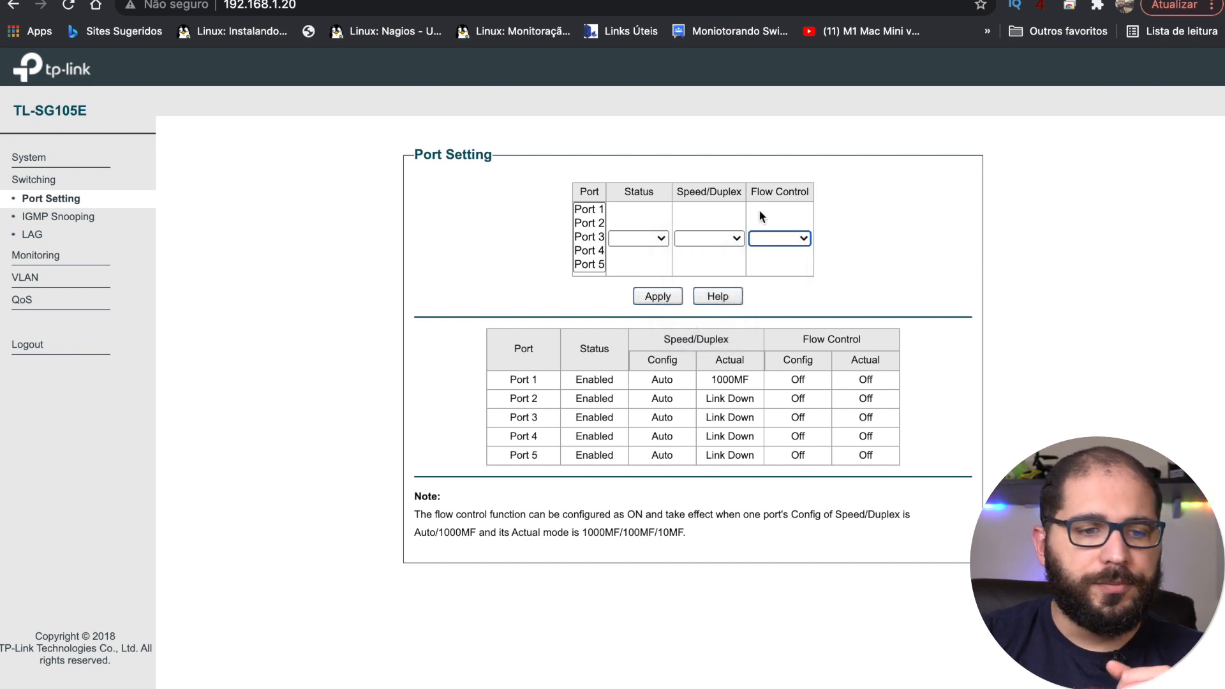
click(653, 238)
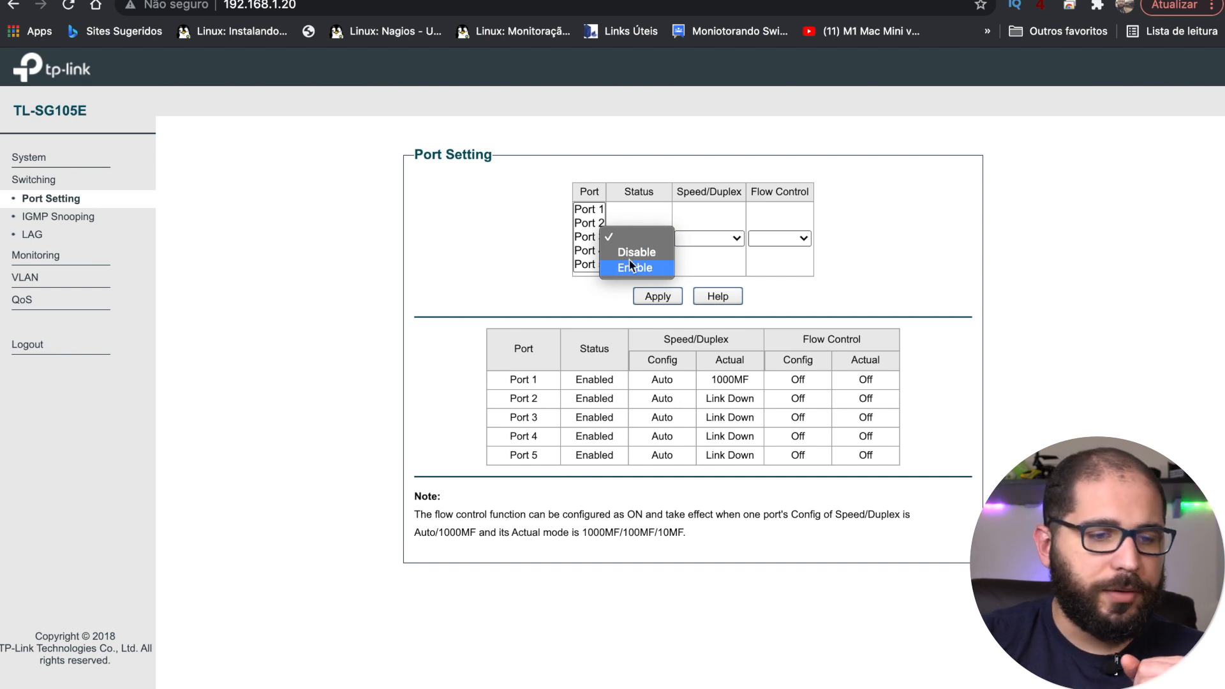
click(501, 243)
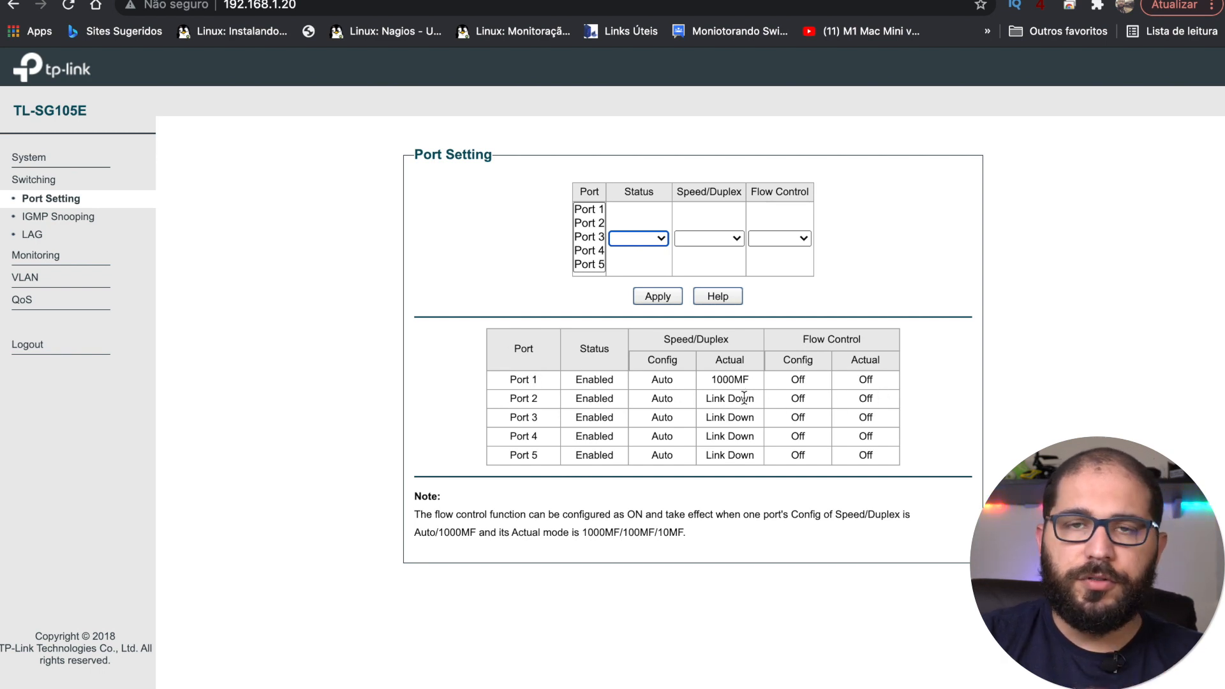
click(78, 223)
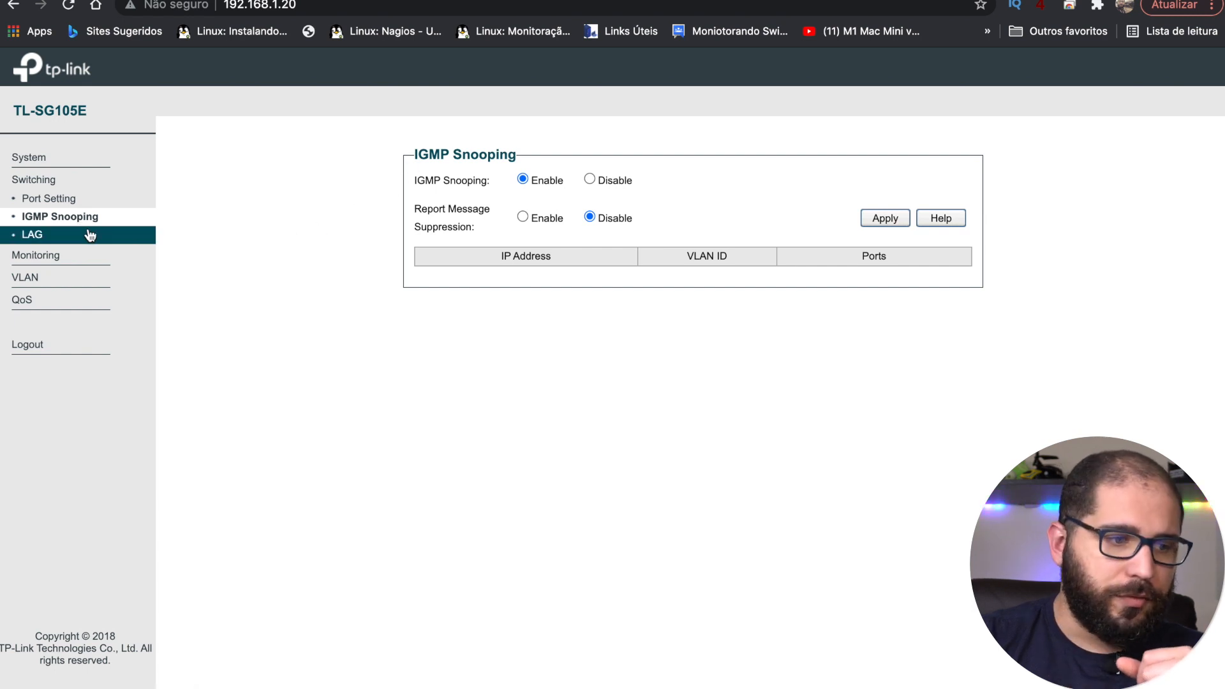
Step: On Static LAG Setting, select Ports 1–4 with group LAG 1 without applying, then go to Monitoring
click(93, 235)
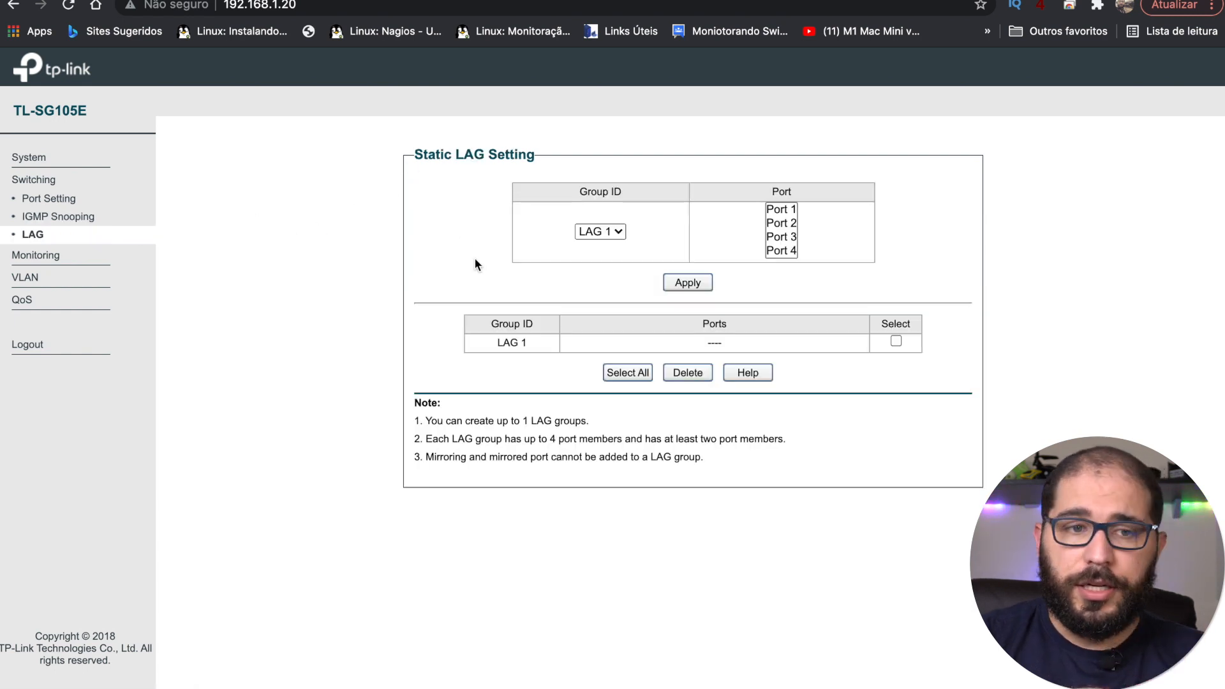
click(782, 214)
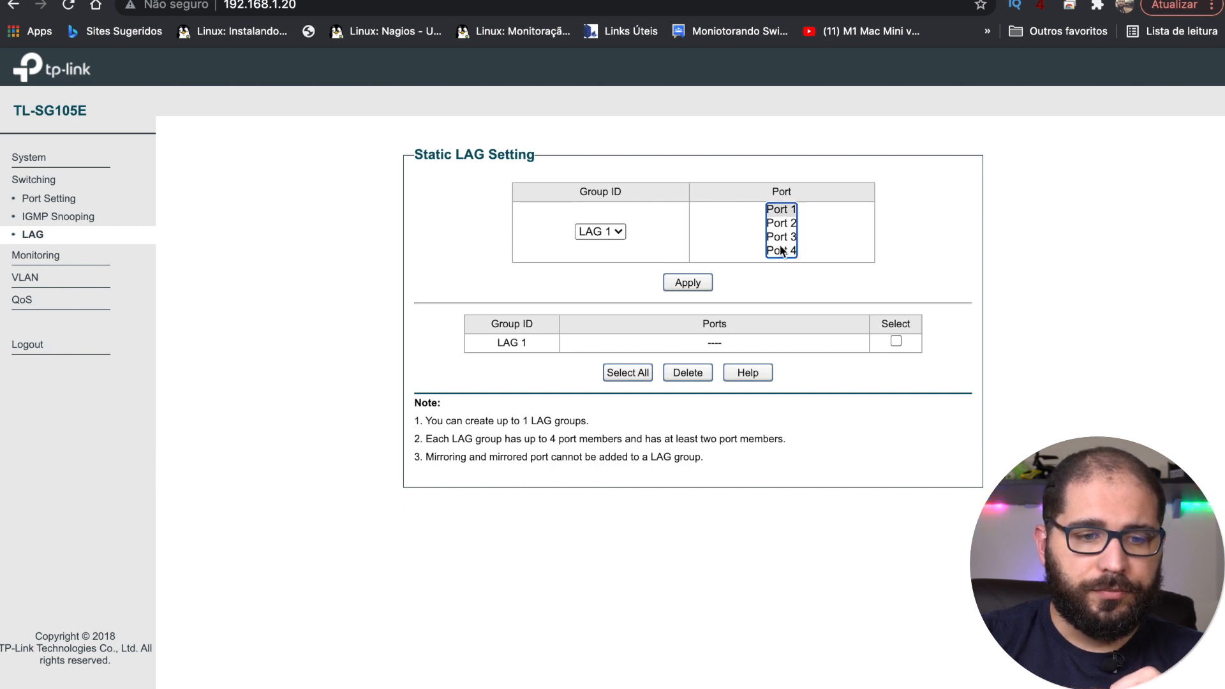
click(780, 248)
click(781, 234)
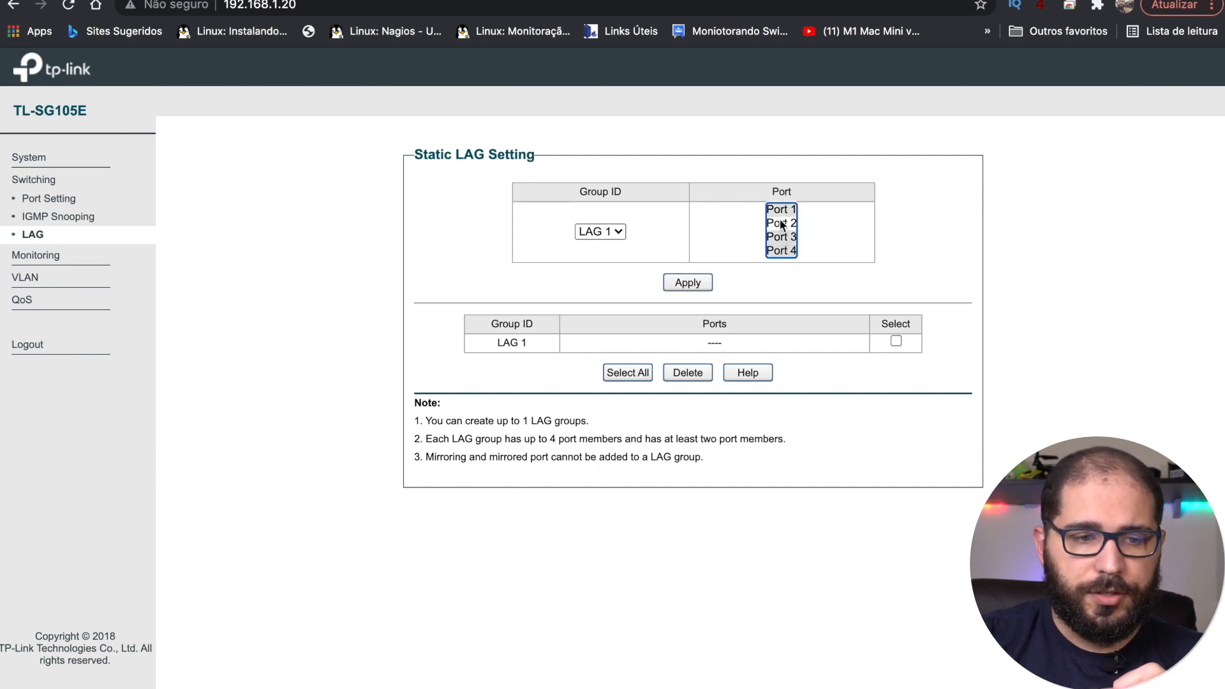
click(781, 223)
click(618, 231)
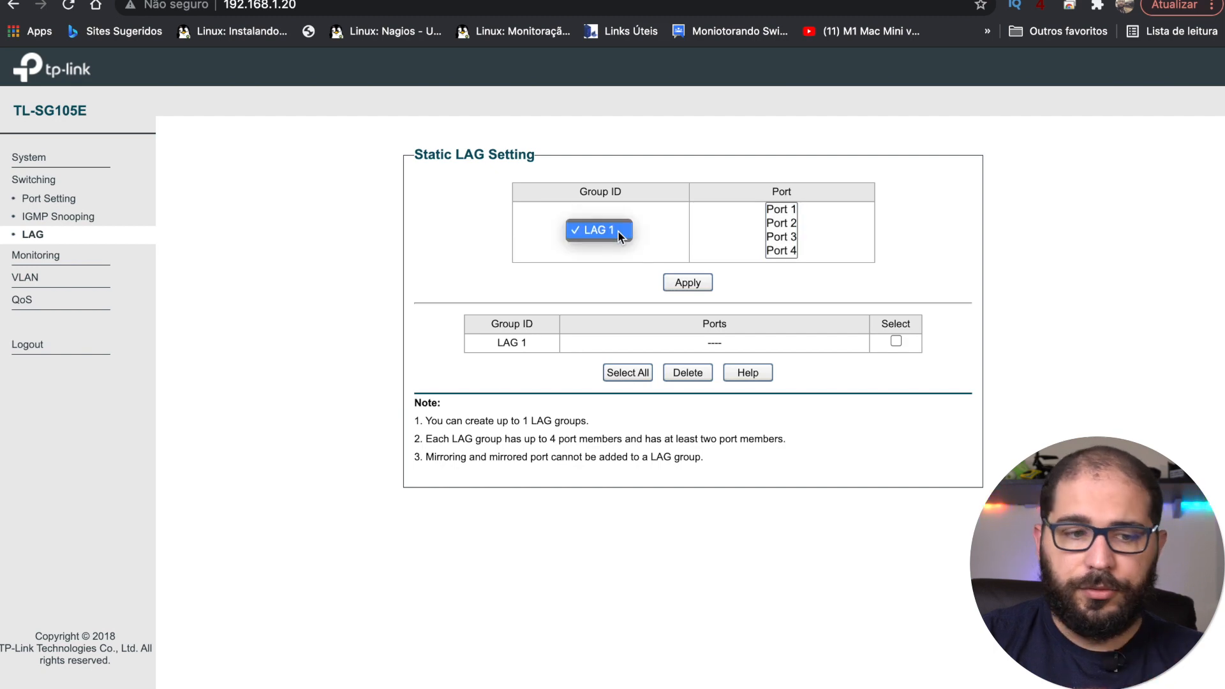
click(618, 231)
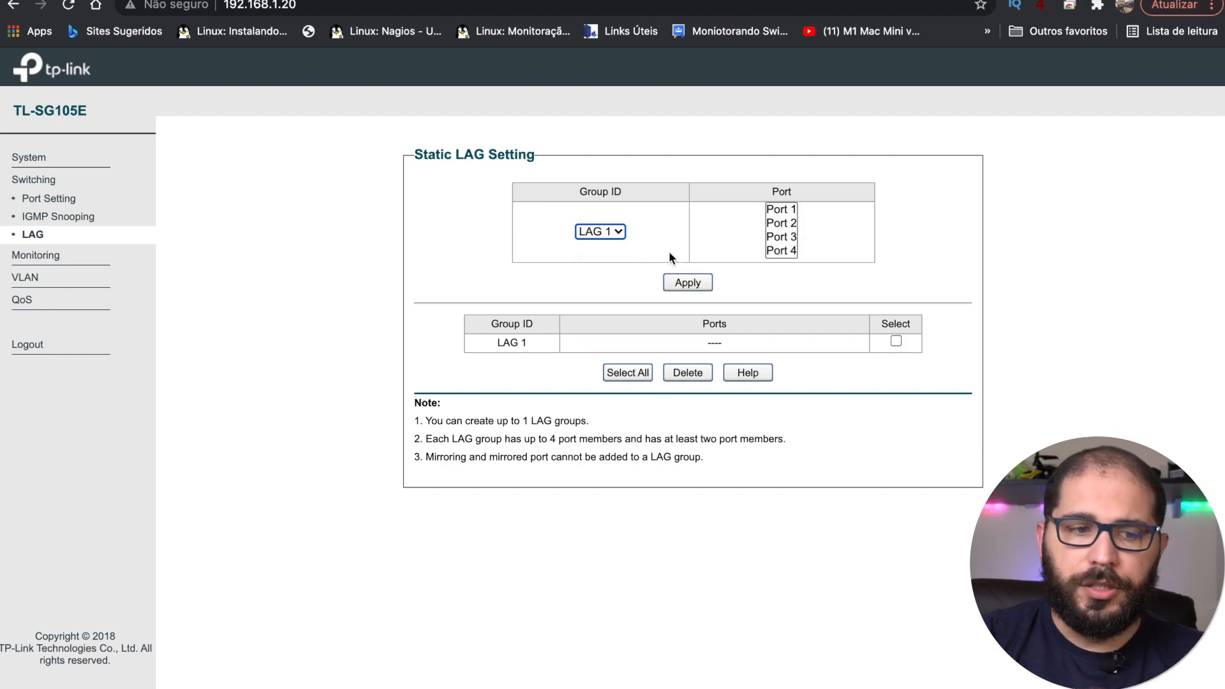
click(59, 254)
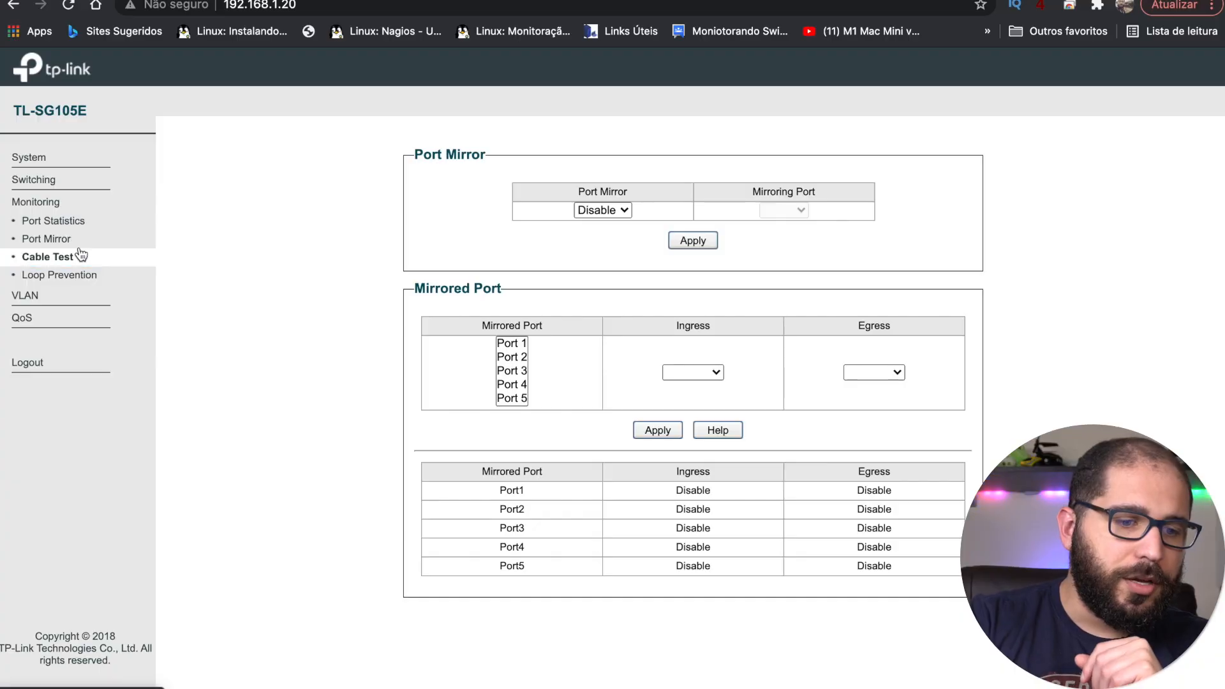
Step: Cable-test Port 1 (Normal, 1 m), leave Loop Prevention enabled, then go to VLAN
click(80, 256)
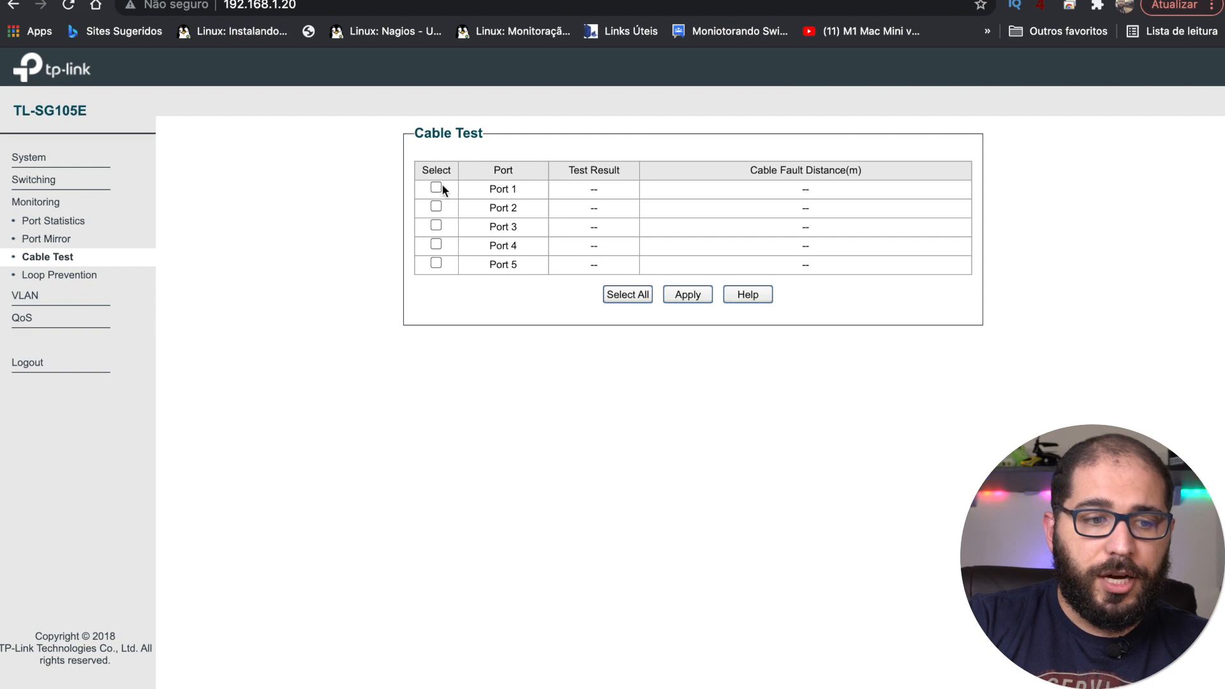
click(688, 295)
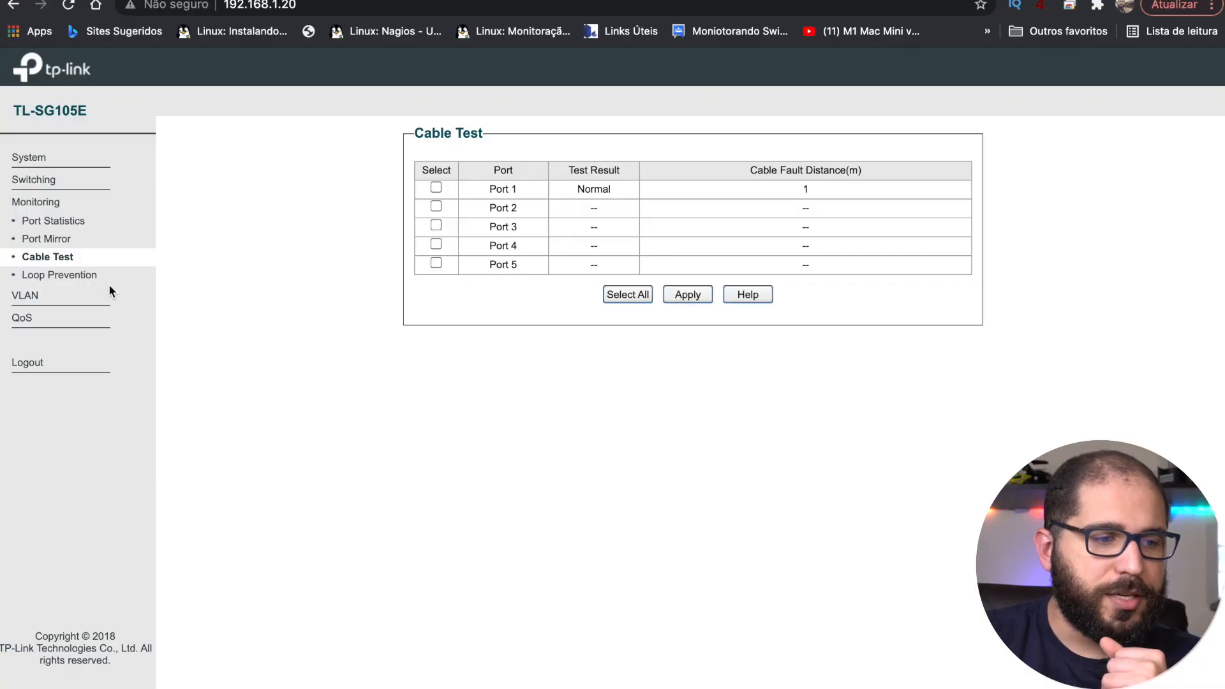
click(102, 275)
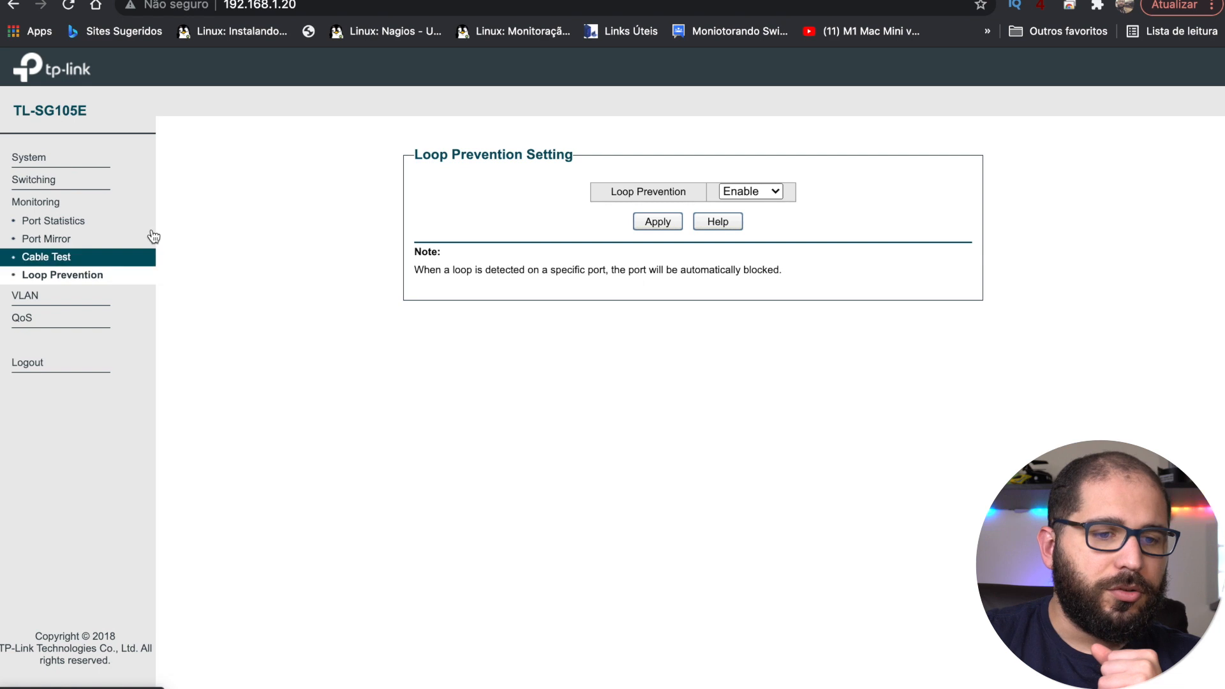
click(767, 193)
click(873, 178)
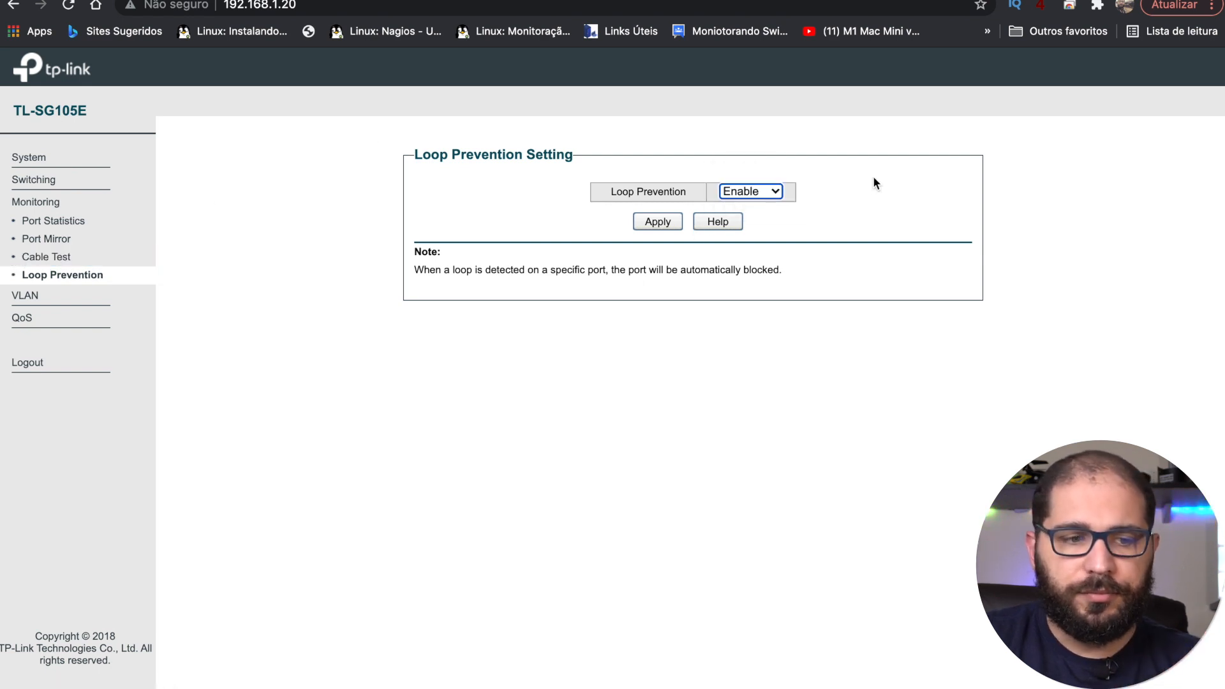
click(27, 297)
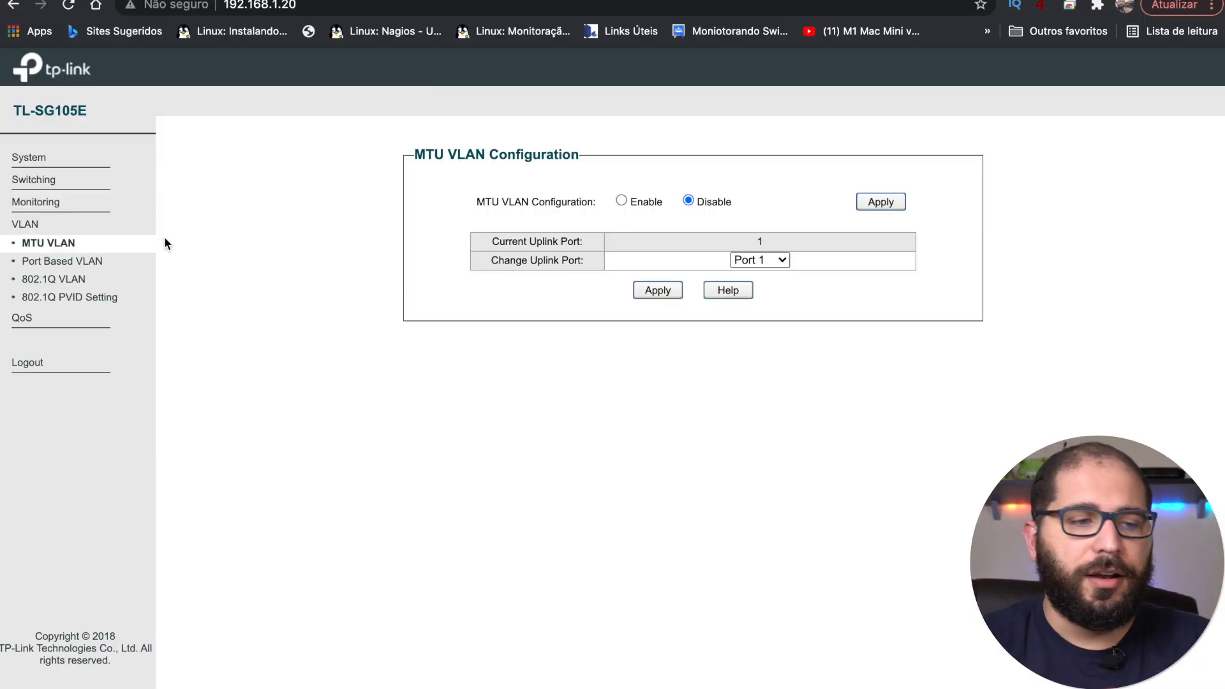
Step: Try Port Based QoS, restore DSCP/802.1P Based mode, then go to Bandwidth Control
click(55, 323)
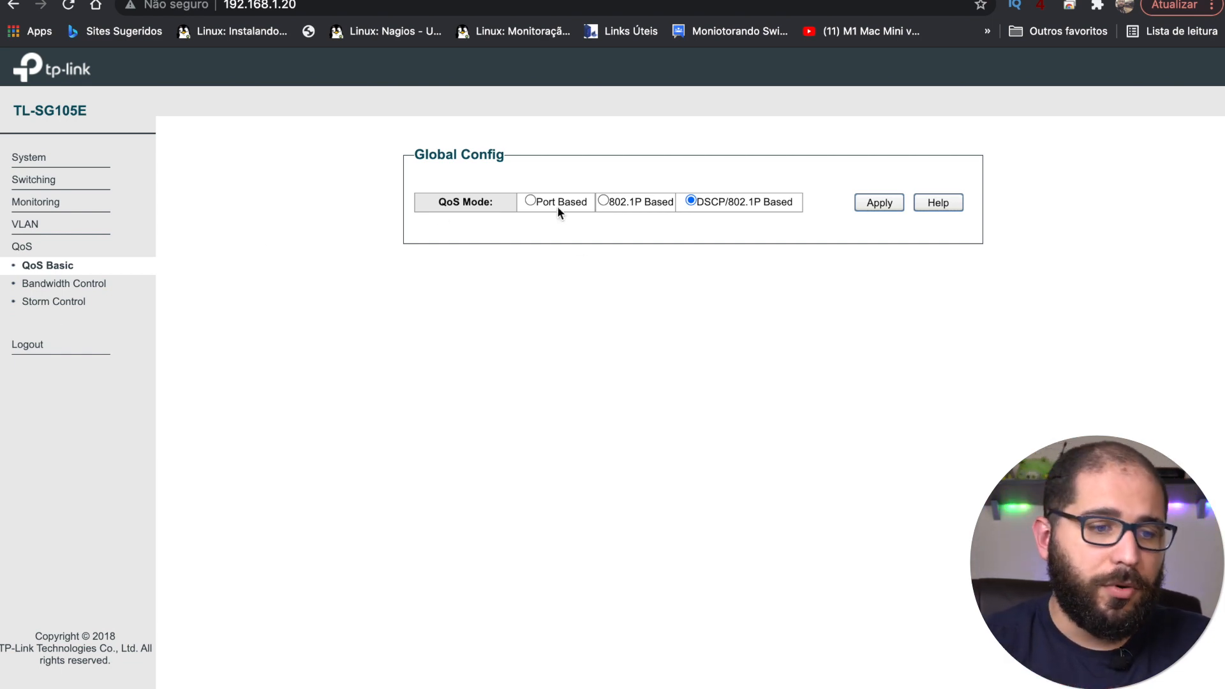
click(530, 200)
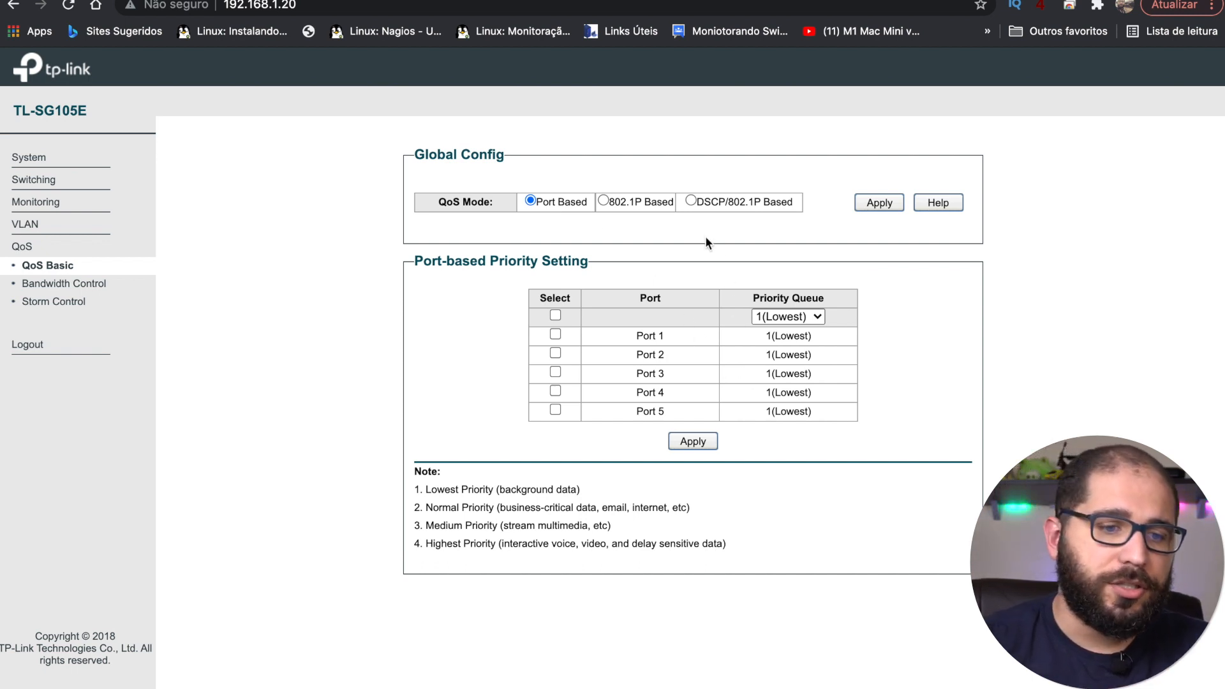
click(603, 201)
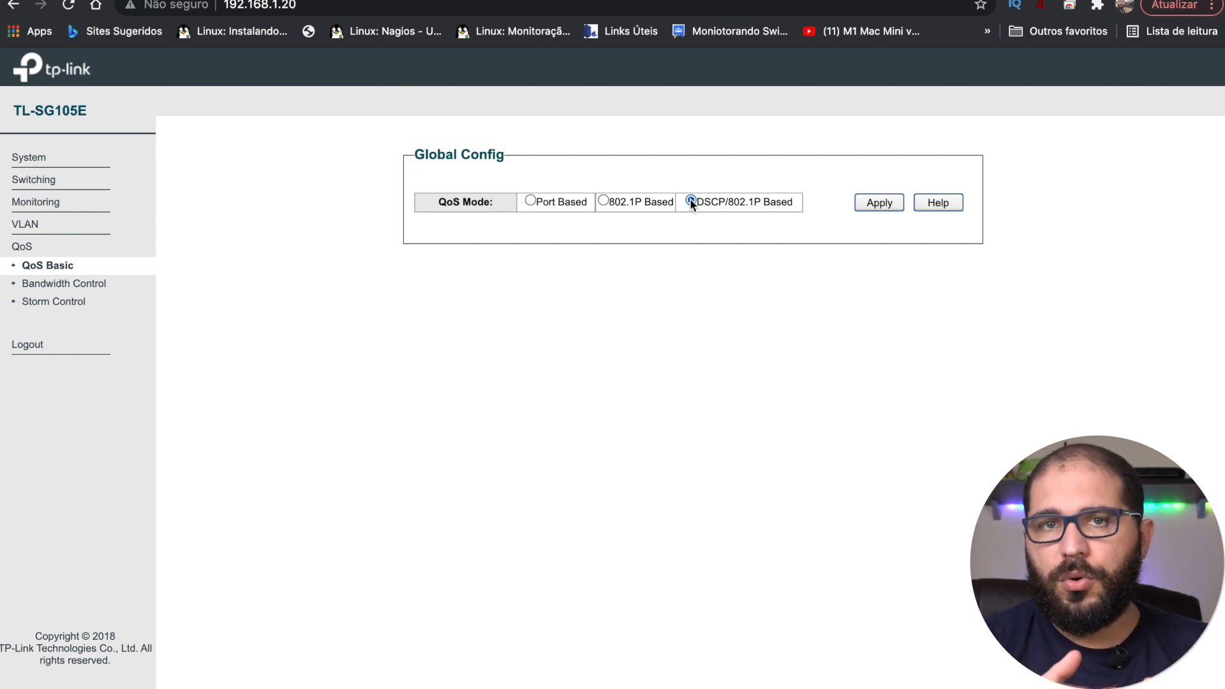
click(95, 285)
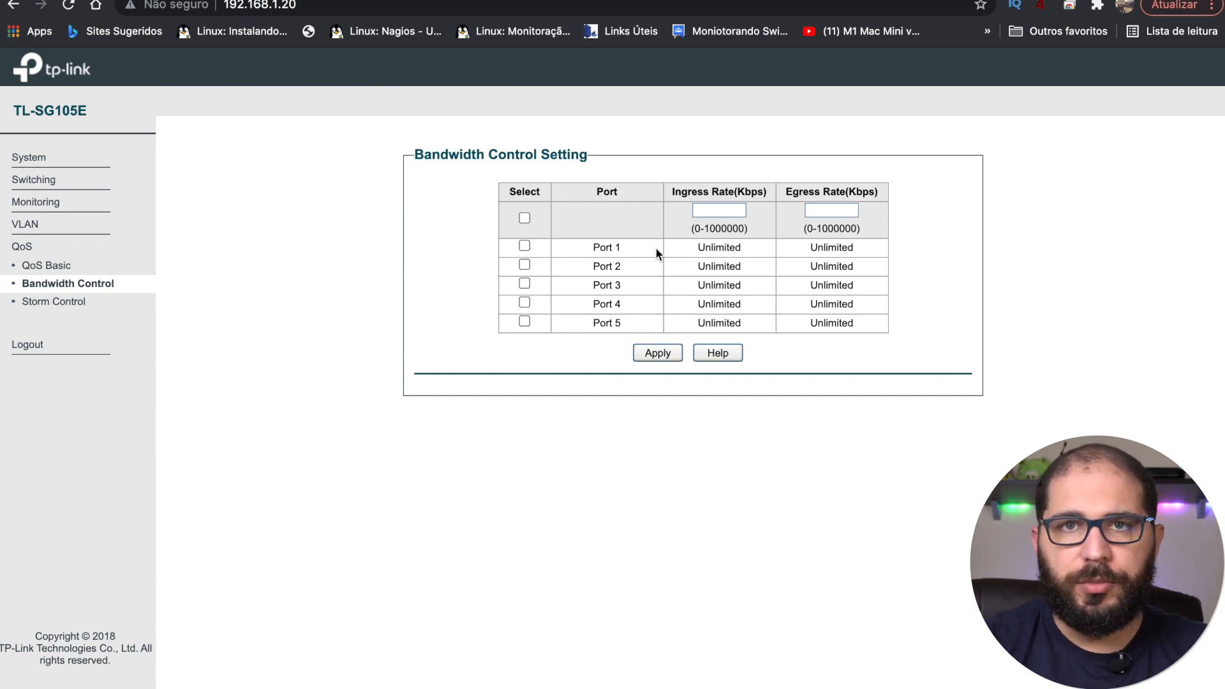
Step: Check Storm Control shows all five ports disabled, then return to MTU VLAN
click(57, 302)
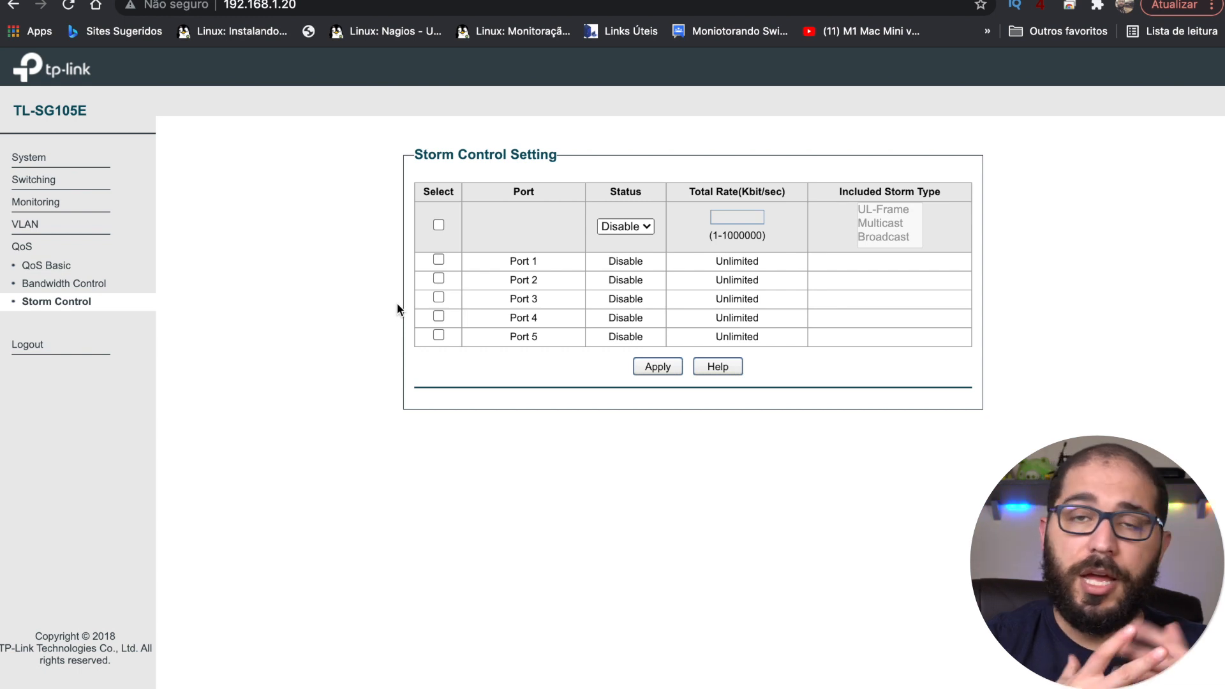
click(36, 228)
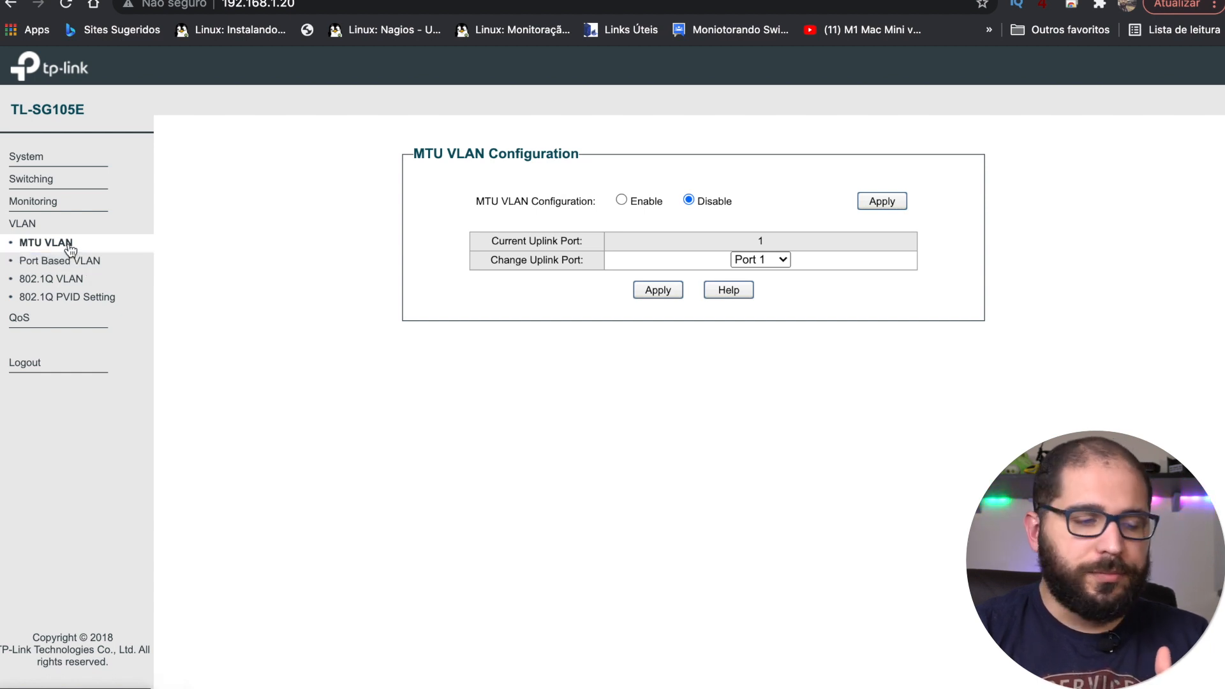
Step: Switch the VLAN mode to Port Based VLAN, applying and confirming the change
click(70, 285)
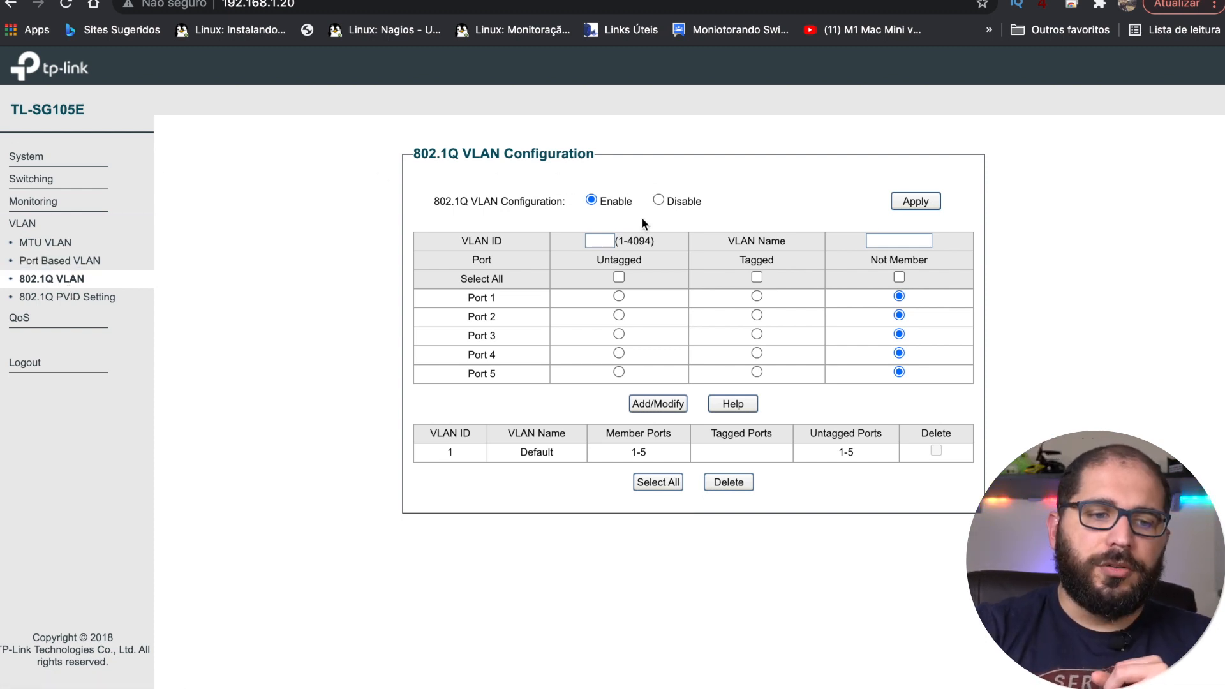
click(659, 200)
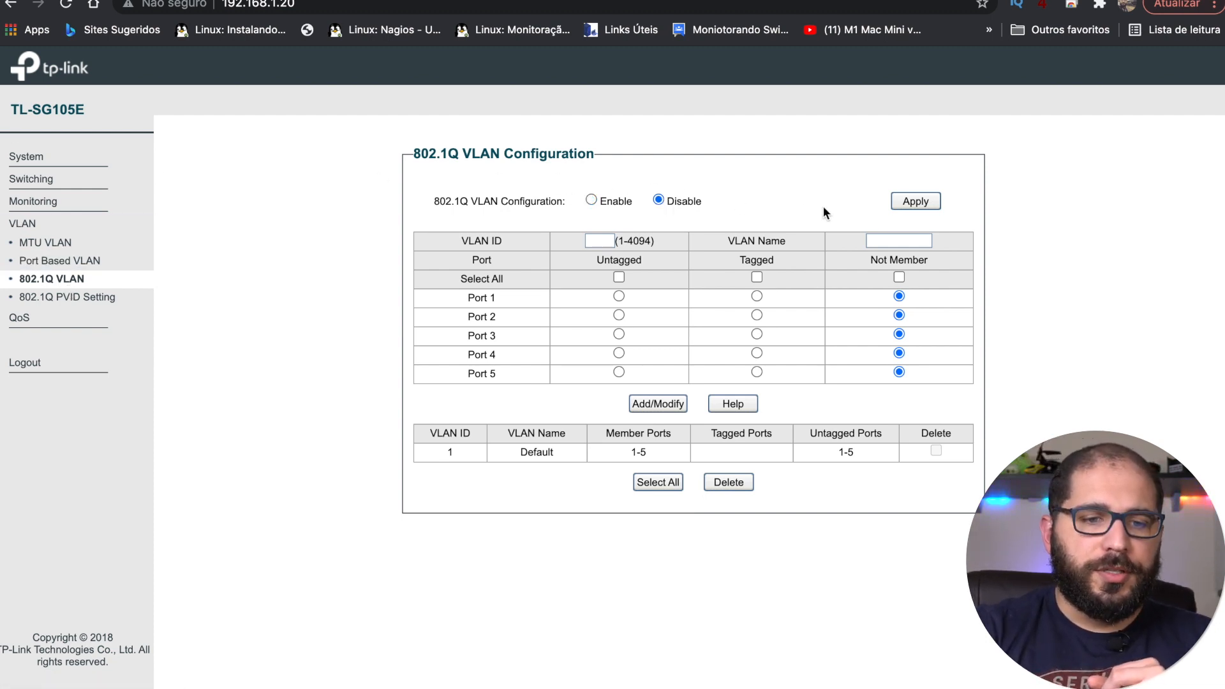
click(85, 265)
click(622, 190)
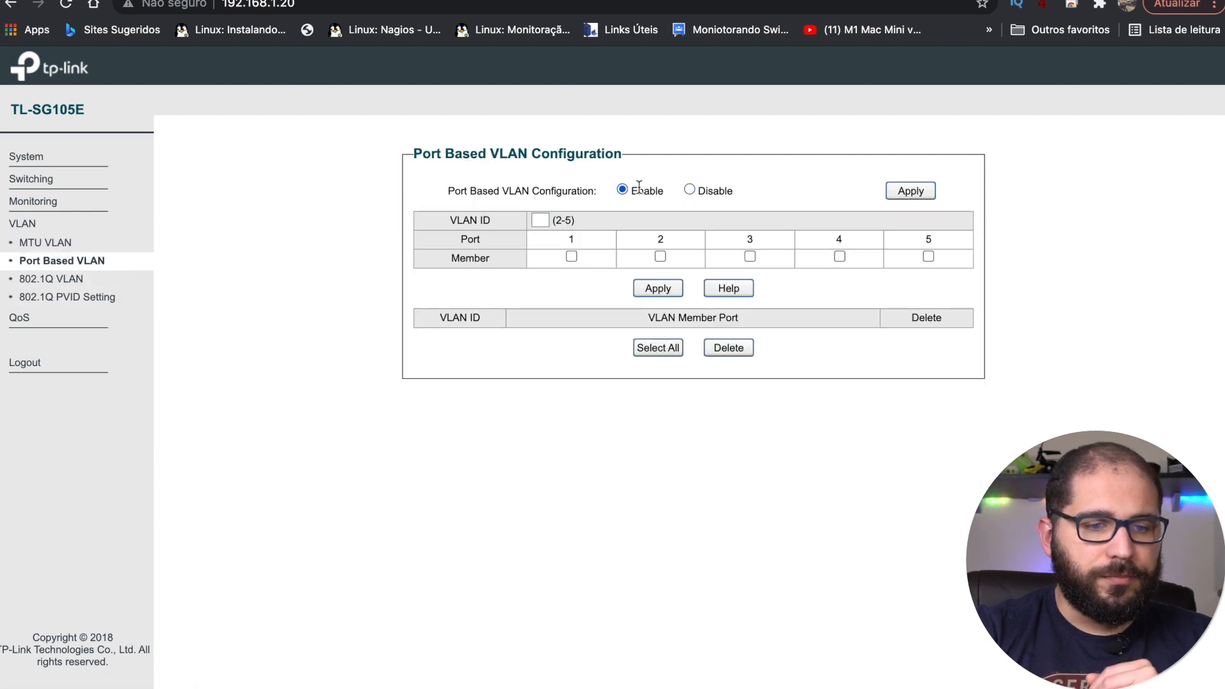
click(921, 193)
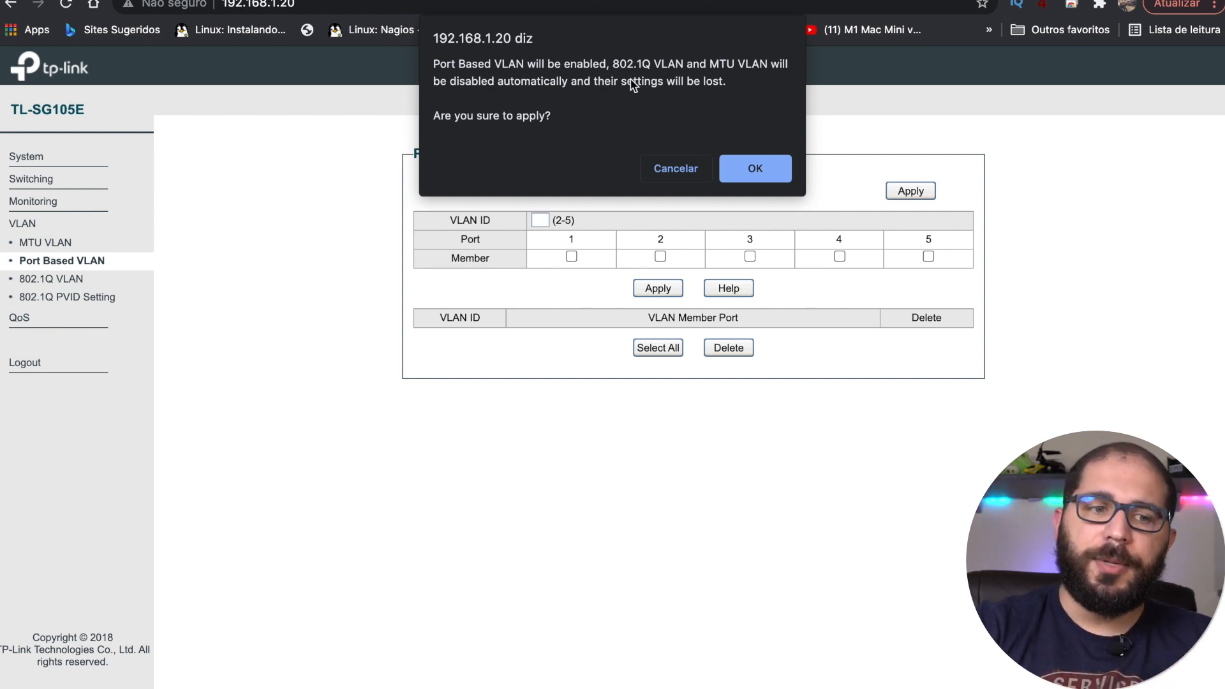
click(744, 166)
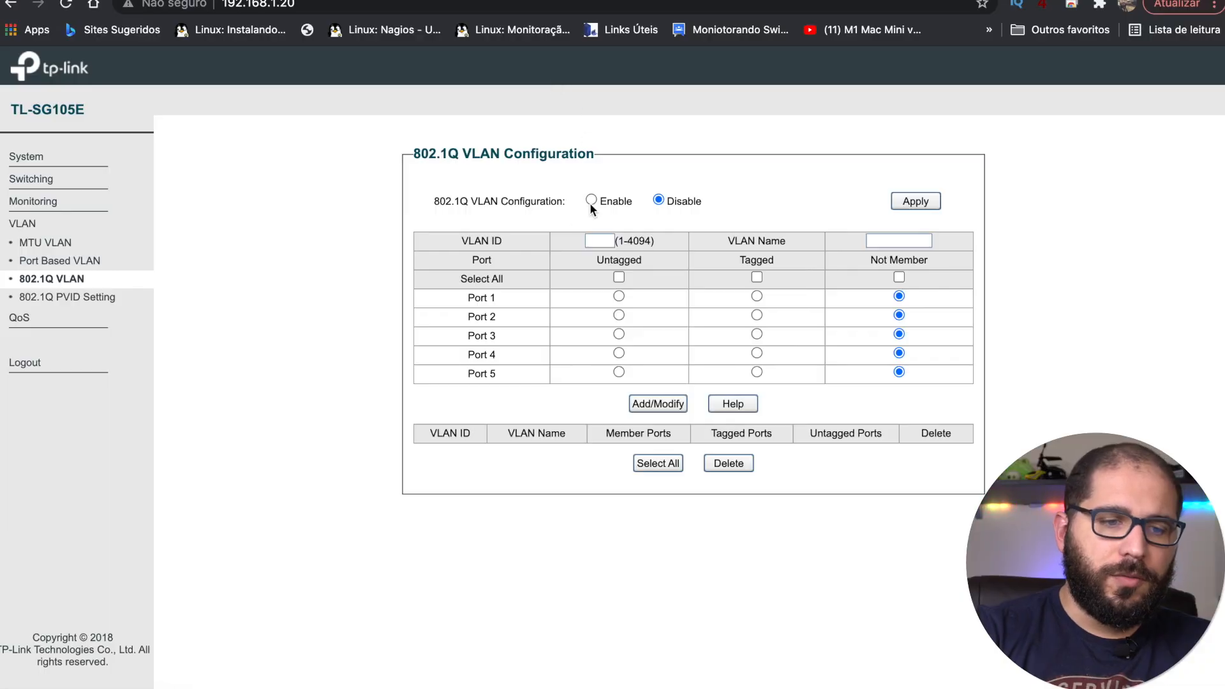
Step: Enable 802.1Q VLAN, apply and confirm, leaving all five ports Not Member
click(590, 201)
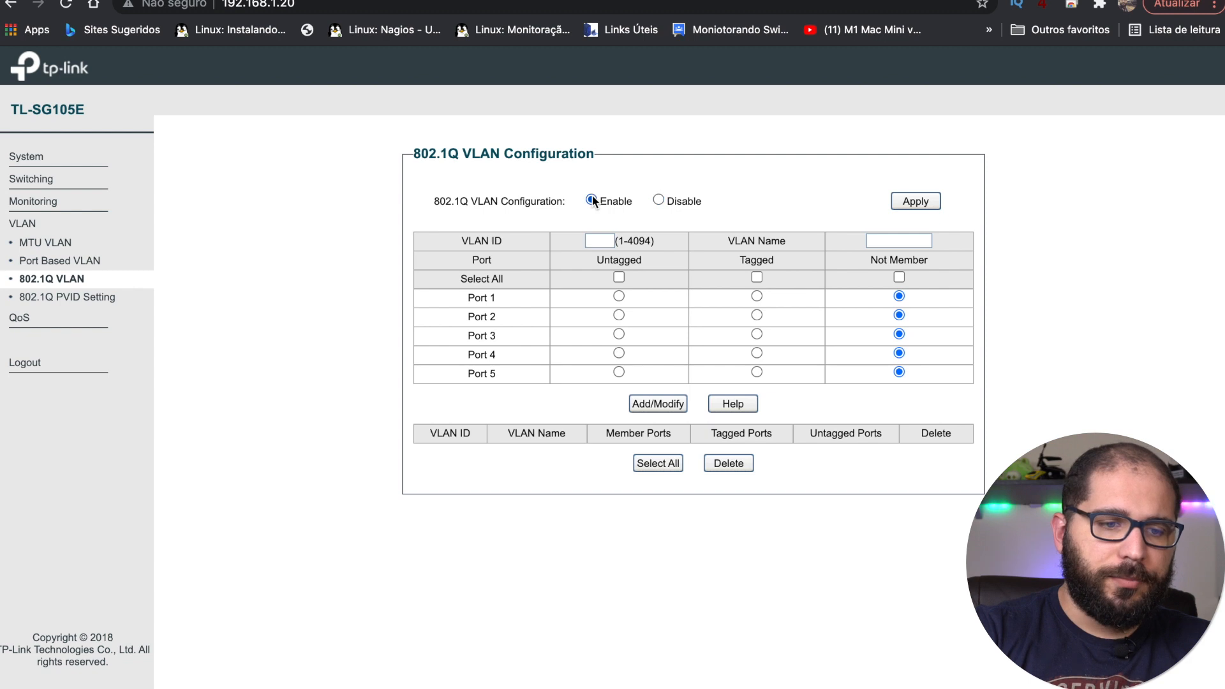
click(917, 199)
click(750, 174)
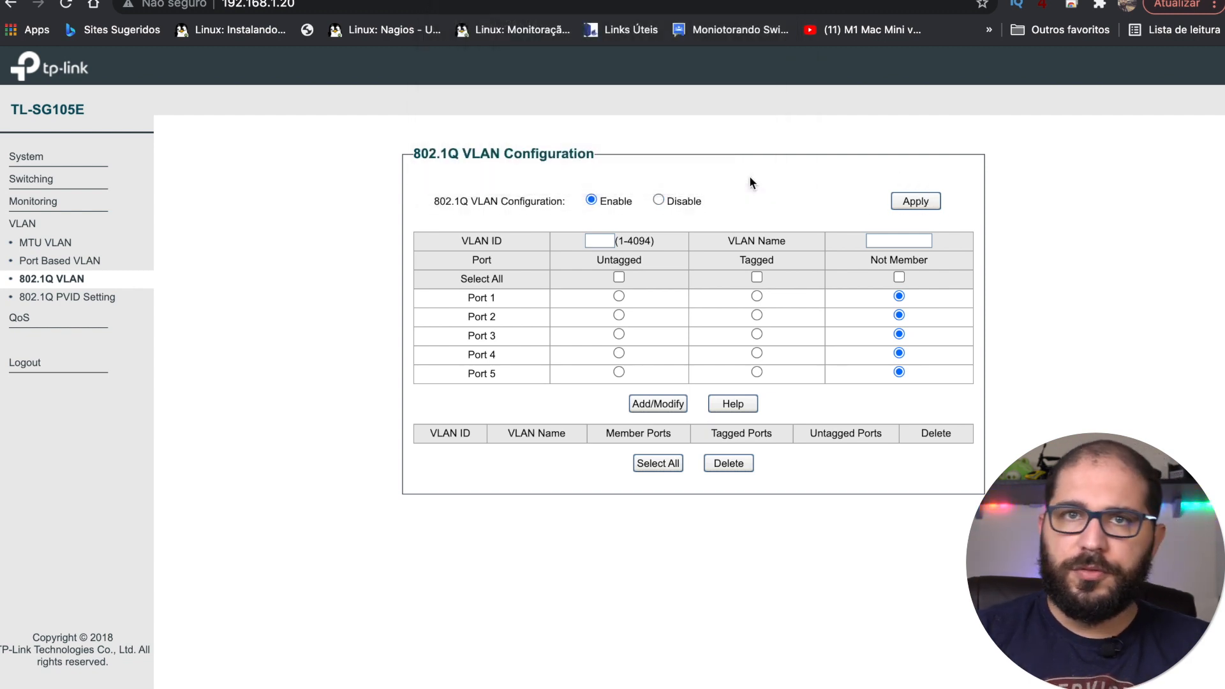
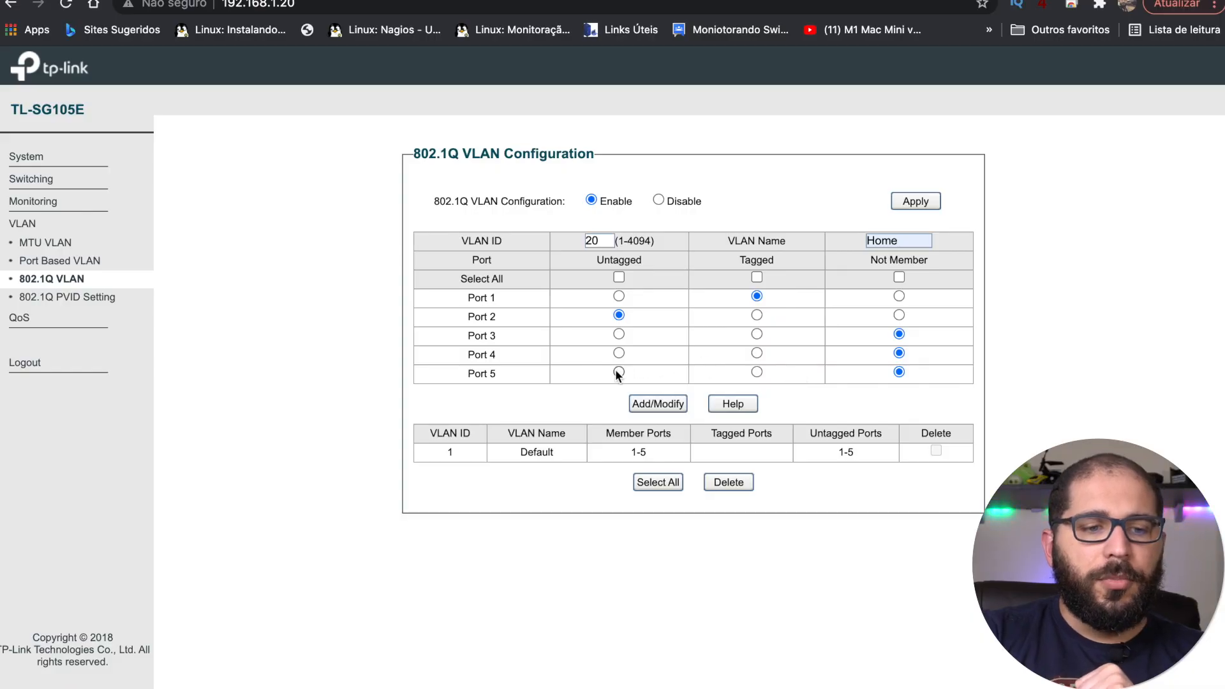
Step: Tag port 5 and save VLAN 20 Home, with ports 1 and 5 tagged and port 2 untagged
click(756, 372)
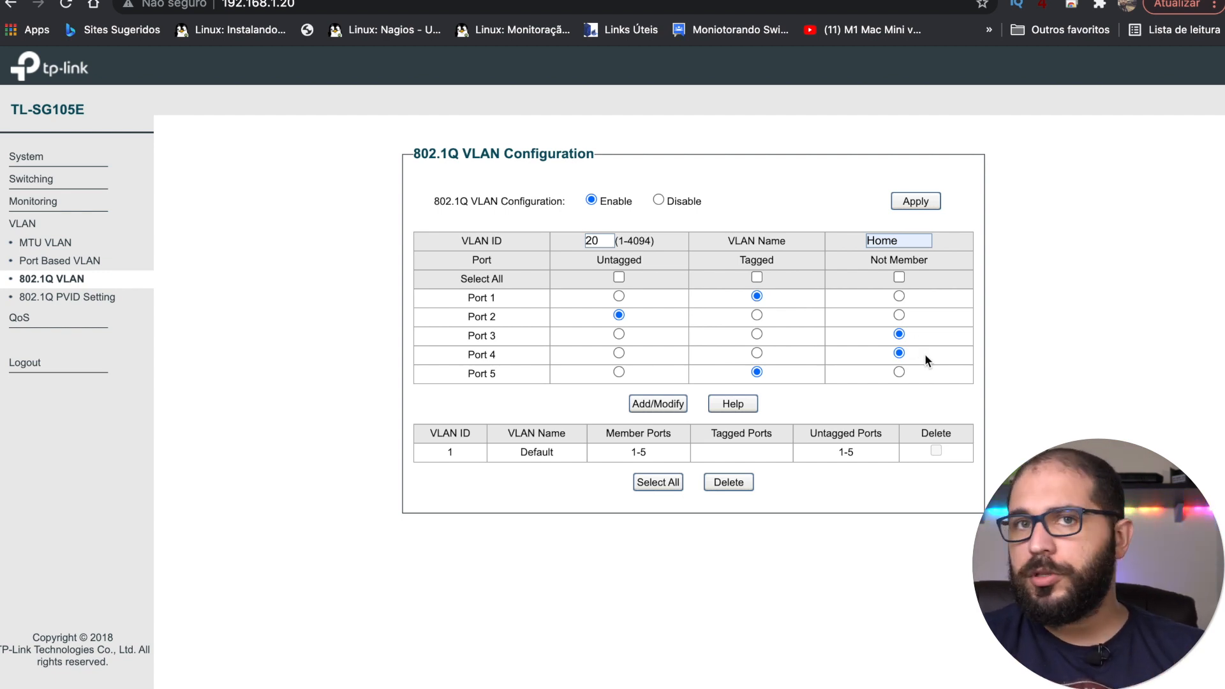
click(658, 406)
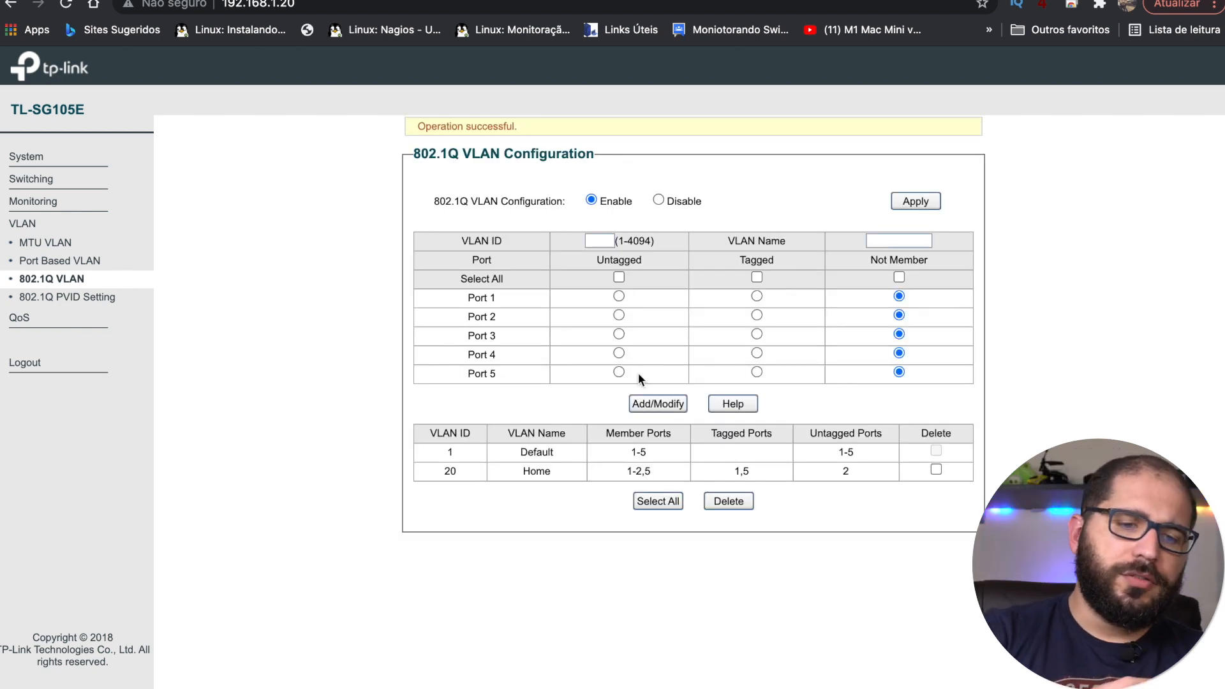
Step: Create VLAN 30 named IoT with ports 1 and 5 tagged, and save it
click(599, 242)
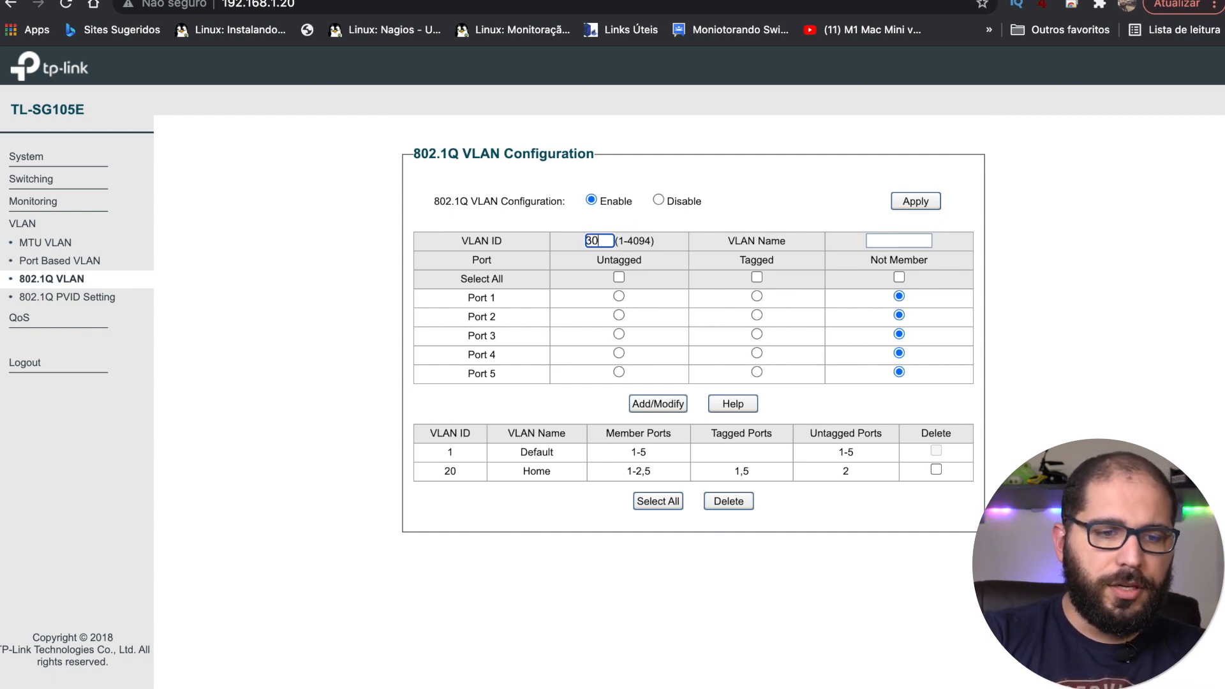
click(891, 243)
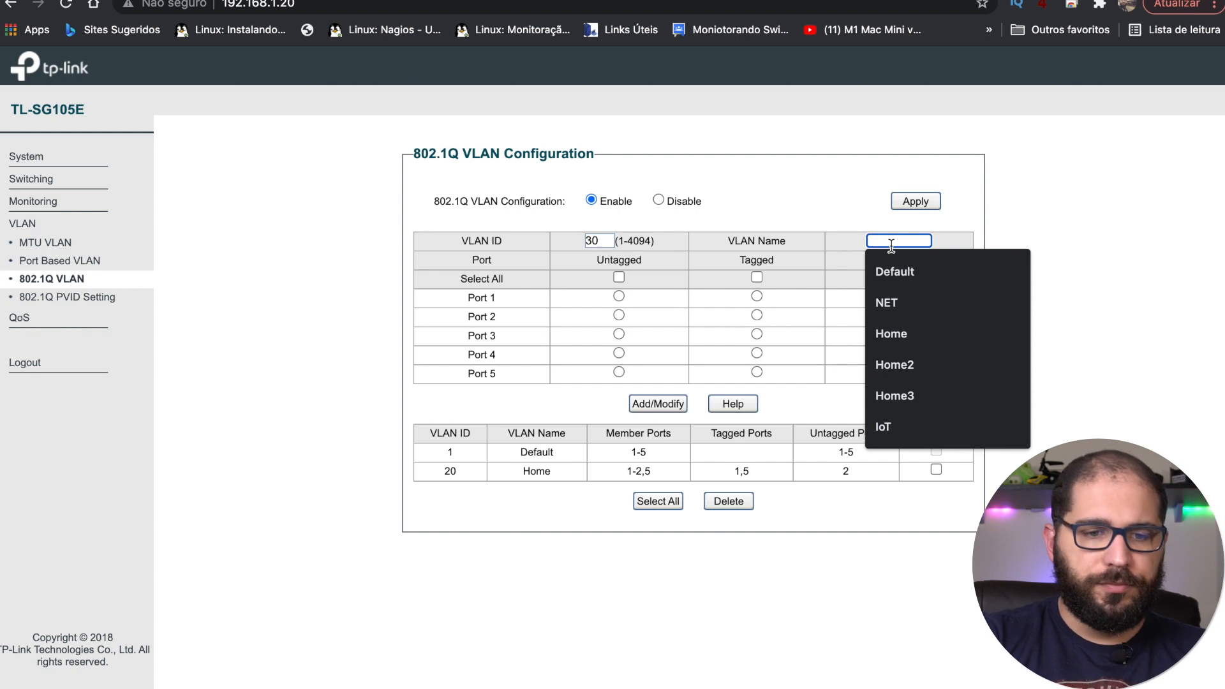
click(903, 421)
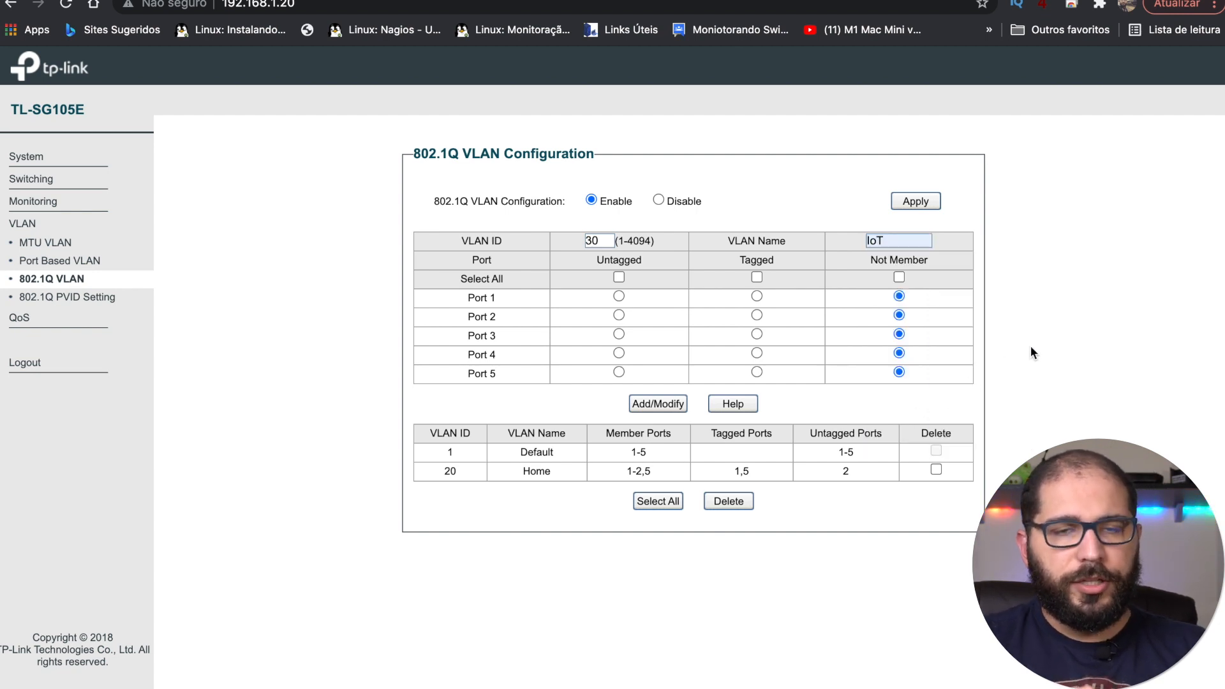
click(757, 296)
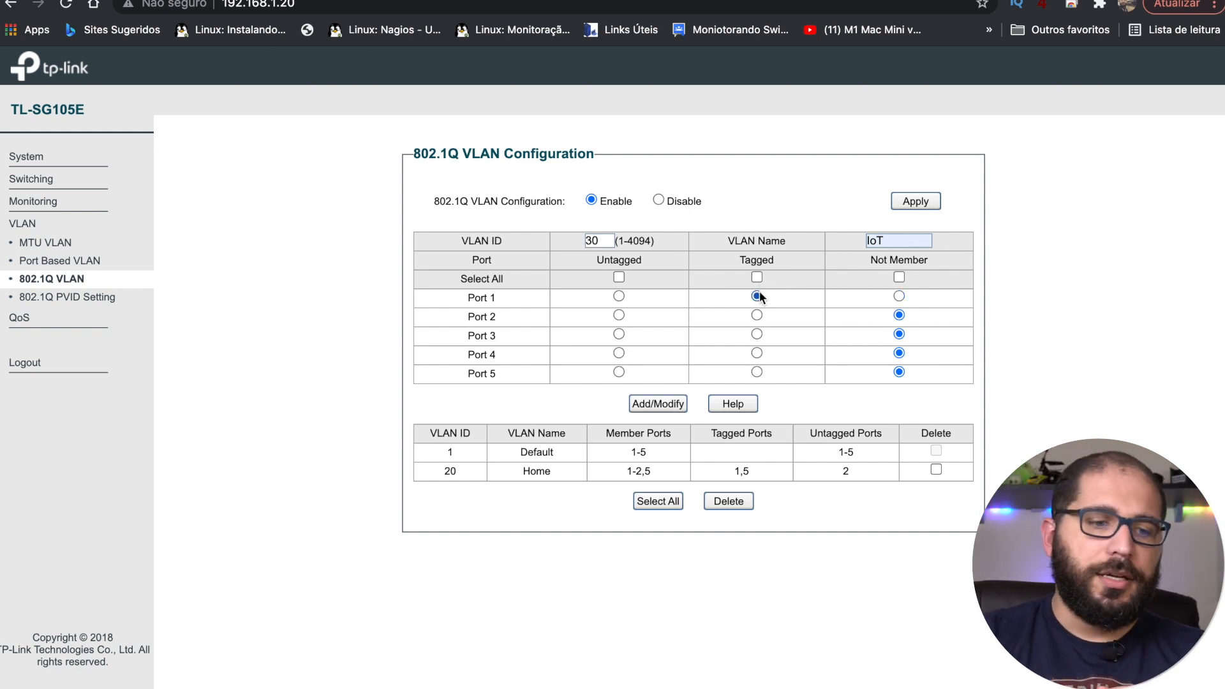
click(758, 373)
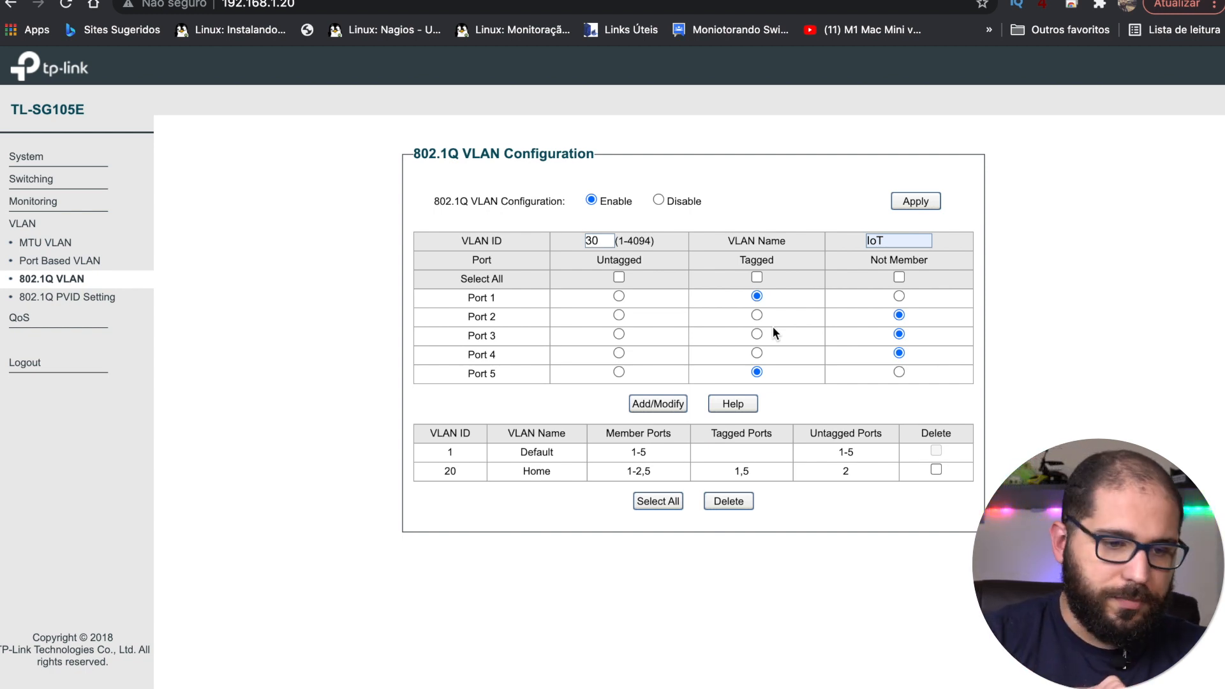
click(658, 404)
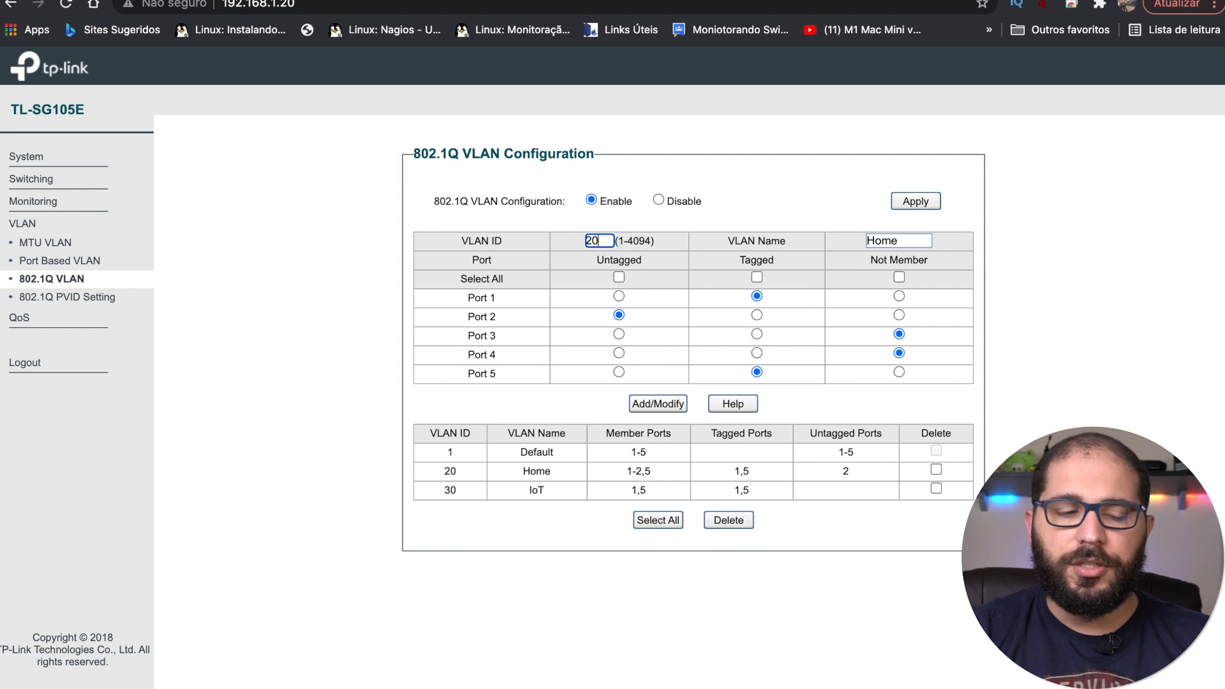
Step: Add port 3 untagged to VLAN 20 Home and save, giving members 1-3,5
click(618, 335)
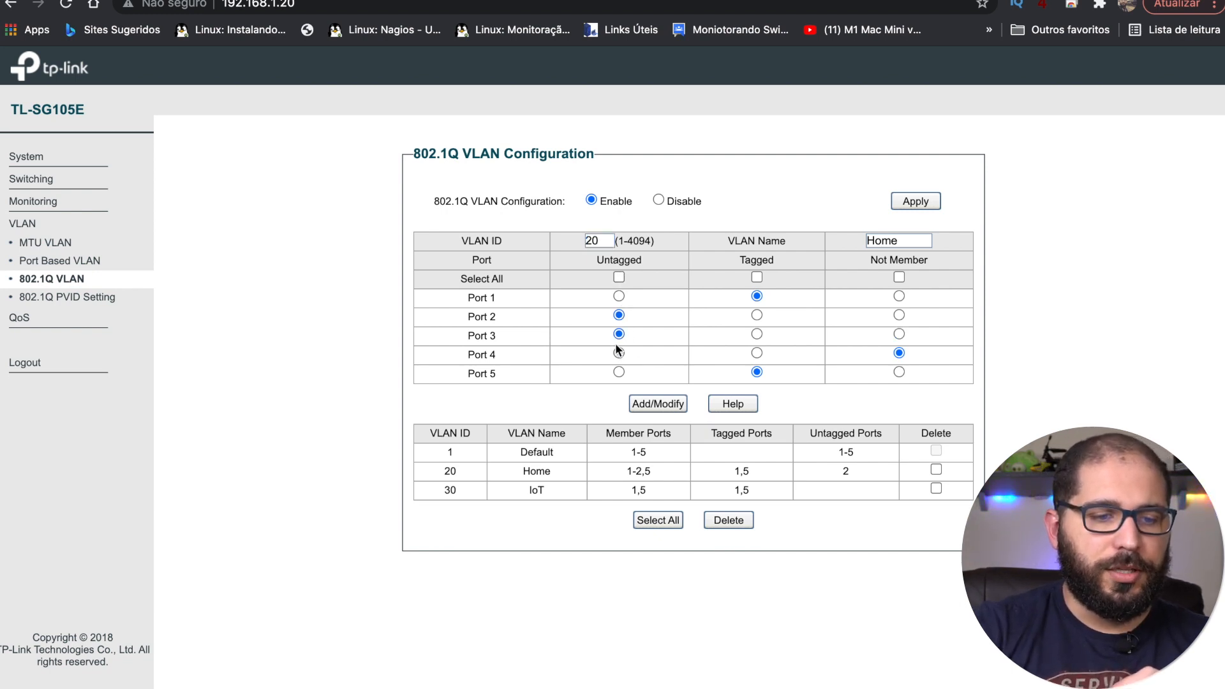
click(658, 403)
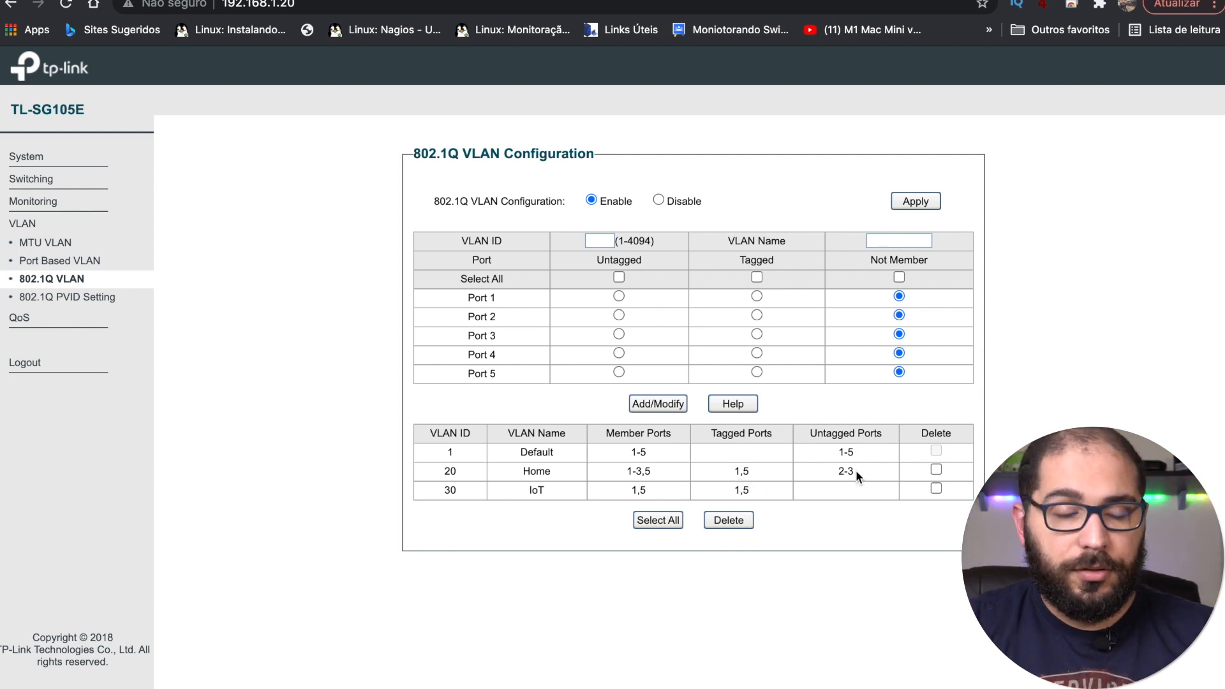
Step: Load VLAN 1 and set ports 1 and 5 untagged, with ports 2 and 3 removed
click(601, 243)
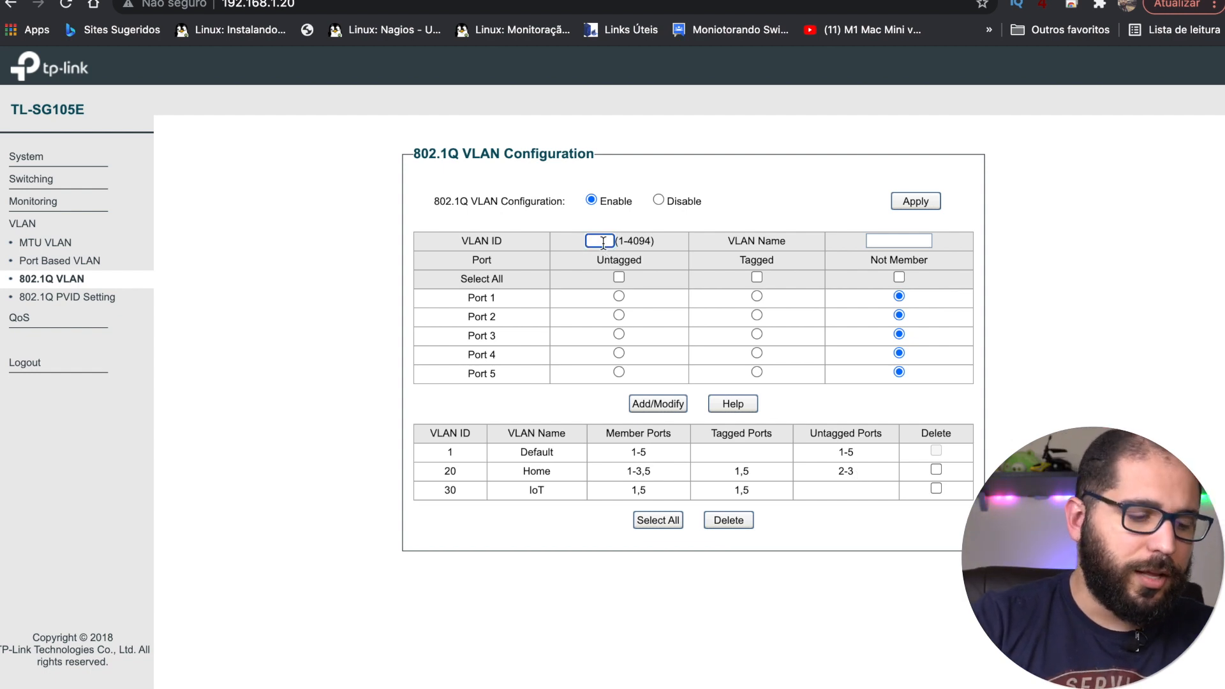
text(1)
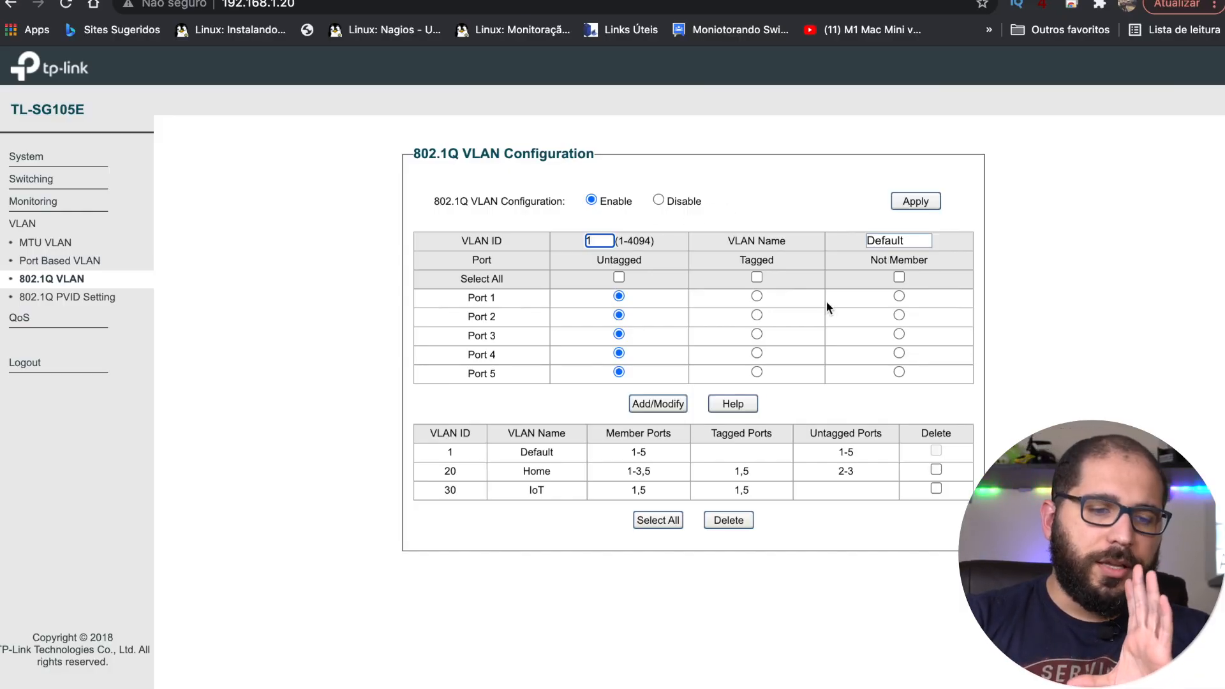
click(757, 297)
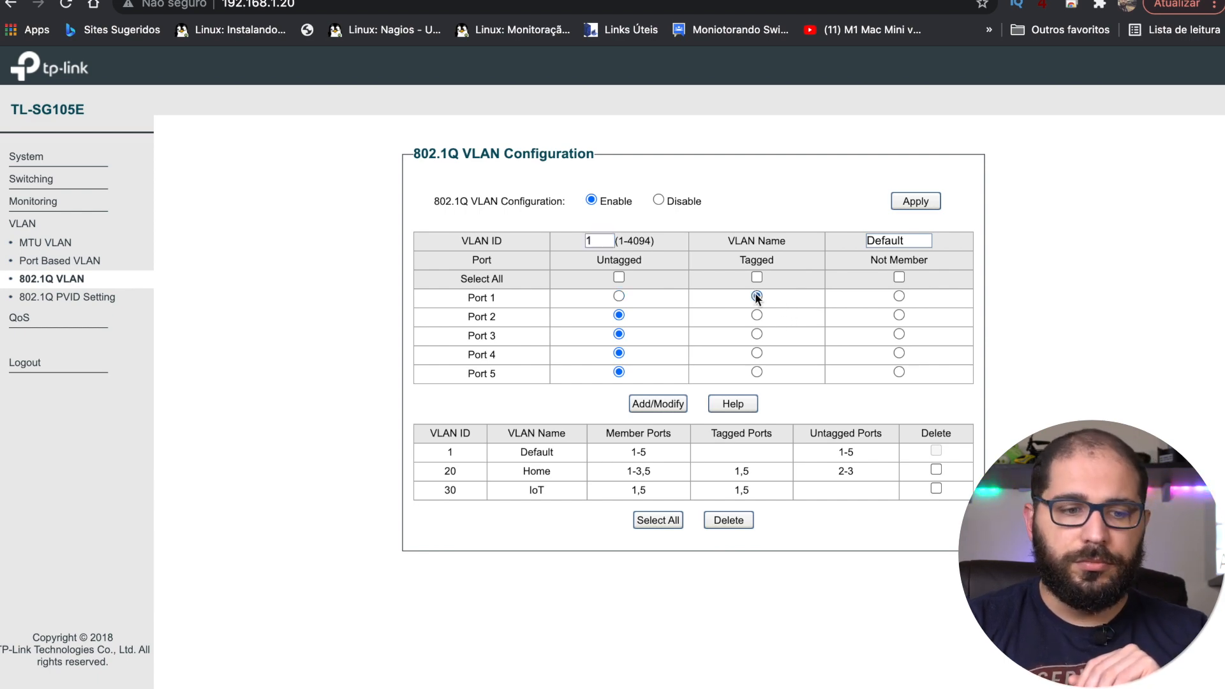
click(757, 372)
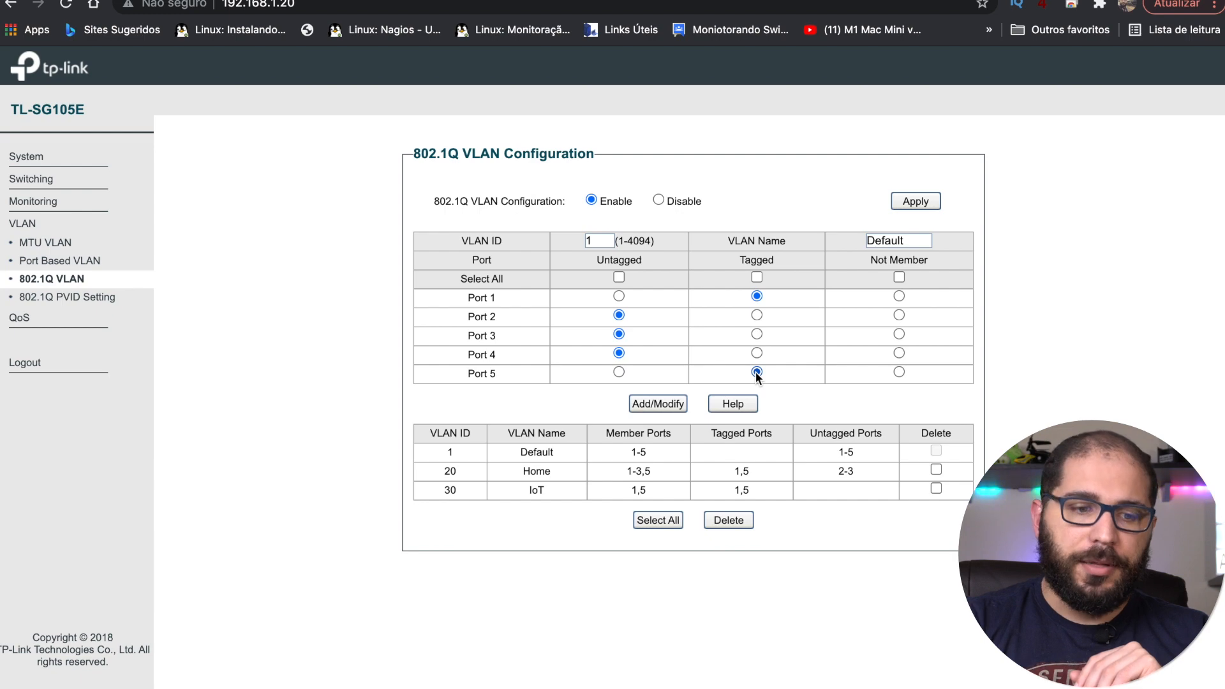
click(899, 315)
click(899, 334)
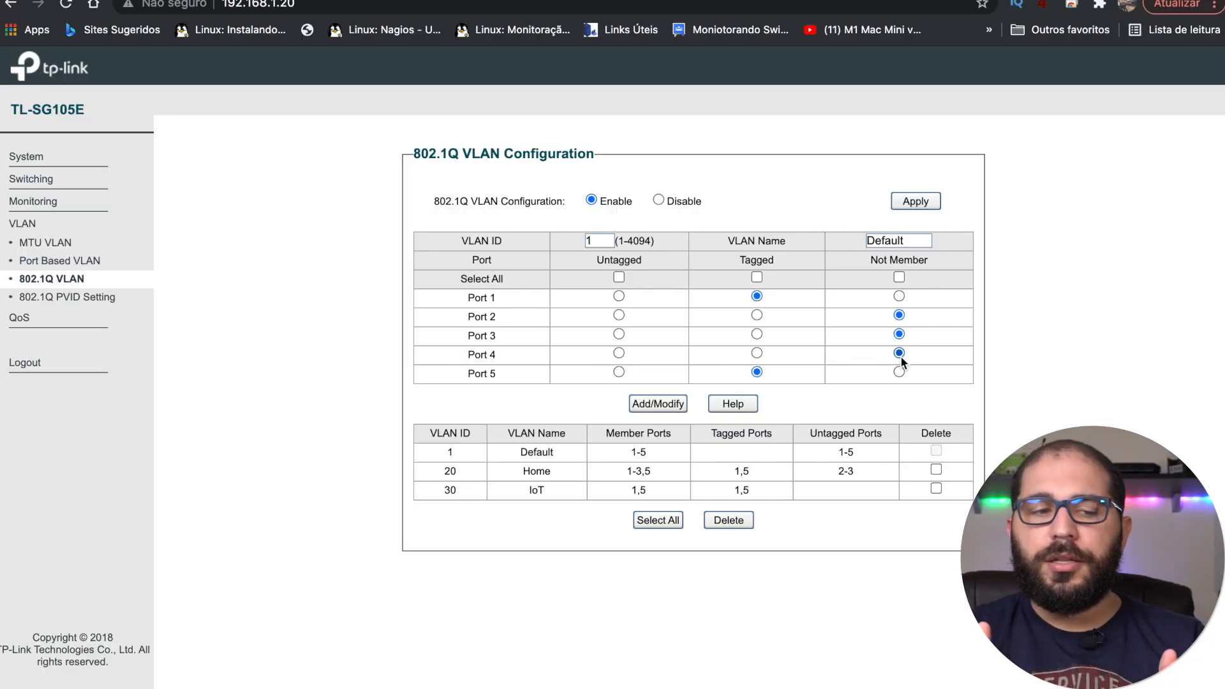
click(618, 278)
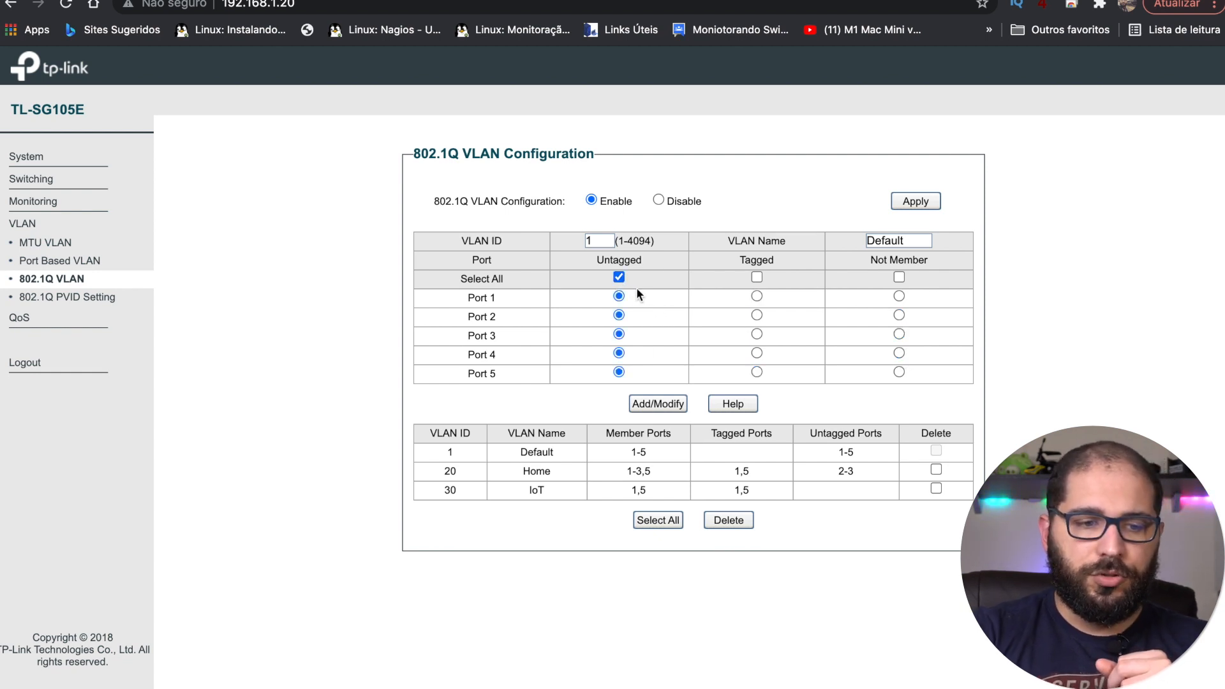
click(619, 277)
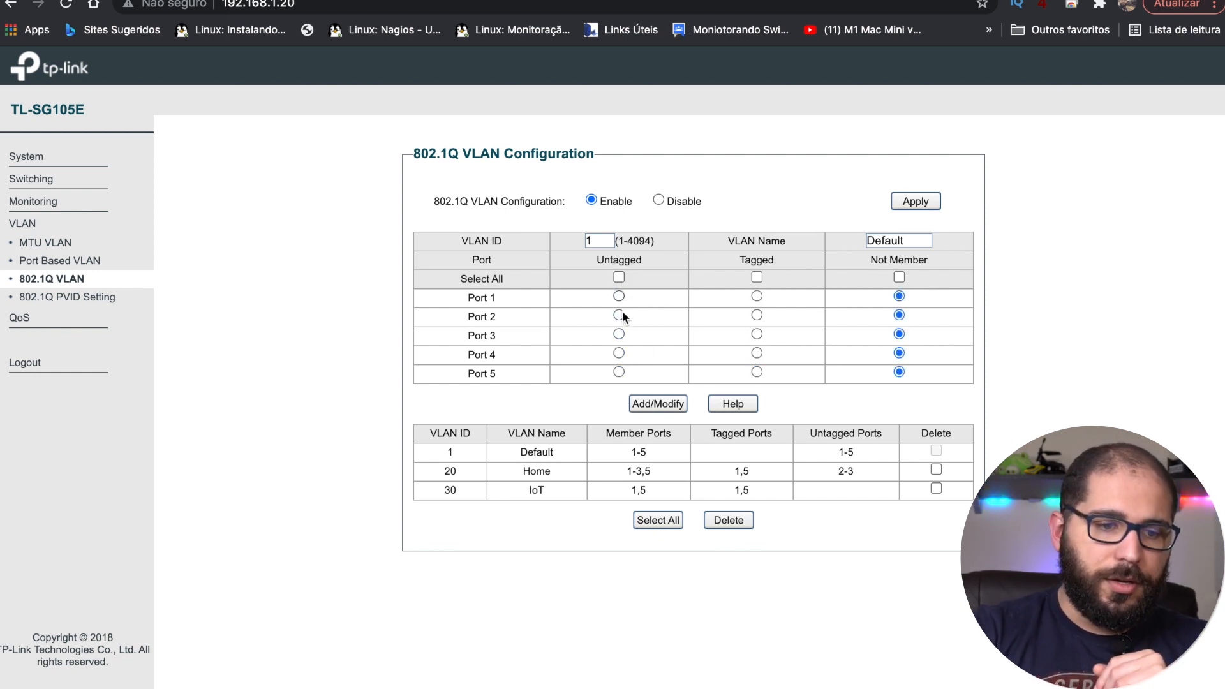
click(618, 296)
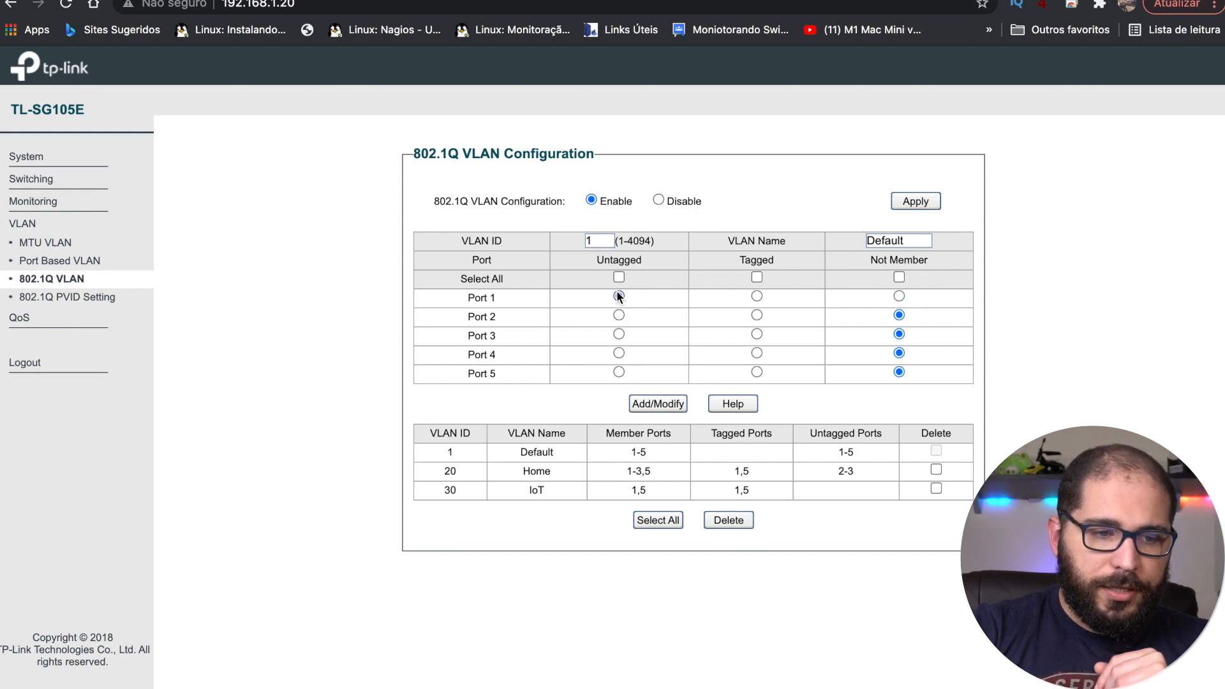
click(618, 371)
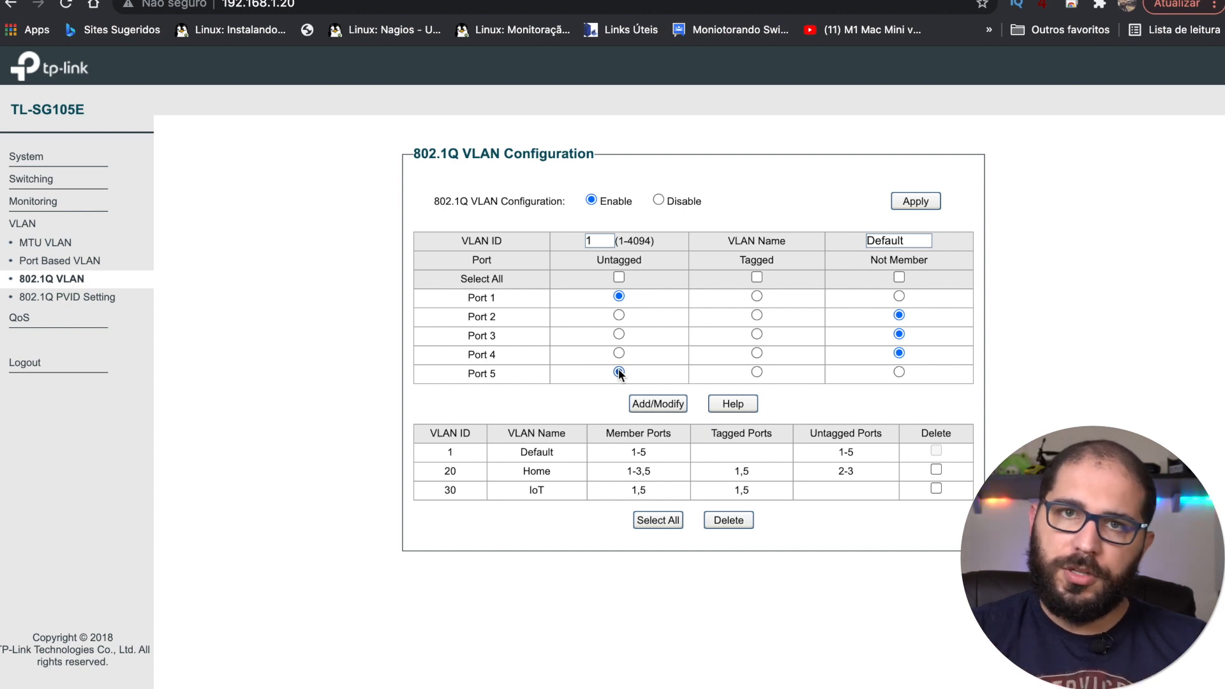
Step: Dismiss the port 4 membership warning, tag port 4 in VLAN 1 and save
click(664, 407)
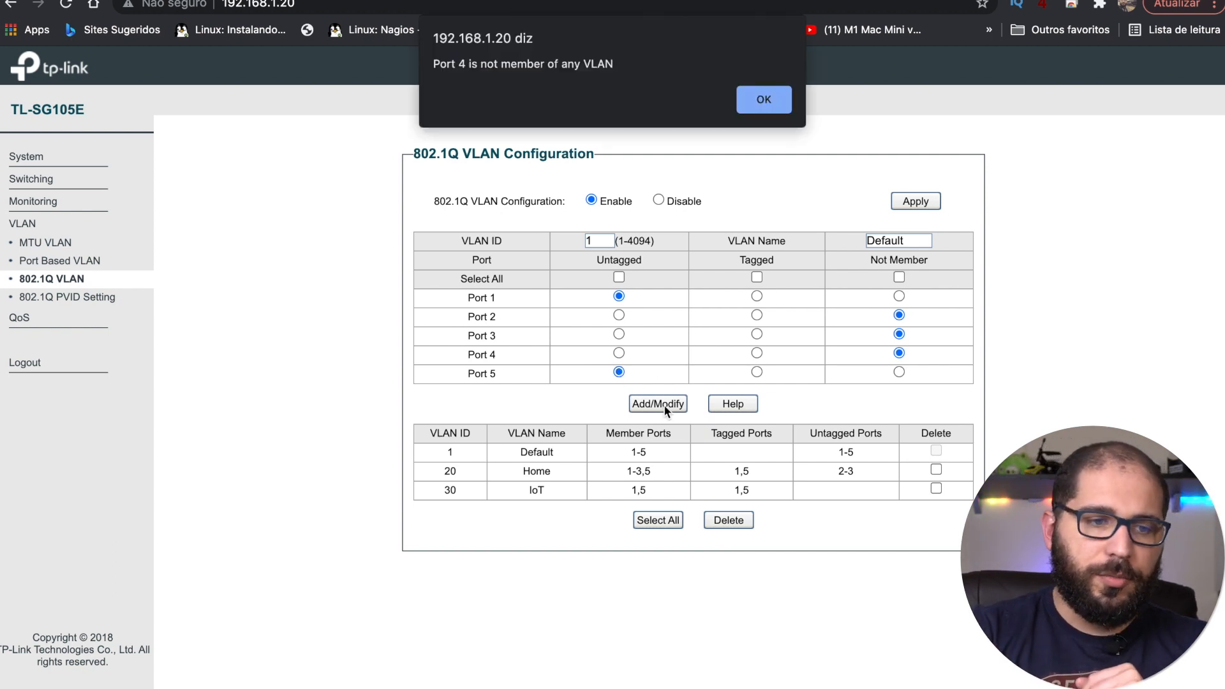
click(763, 100)
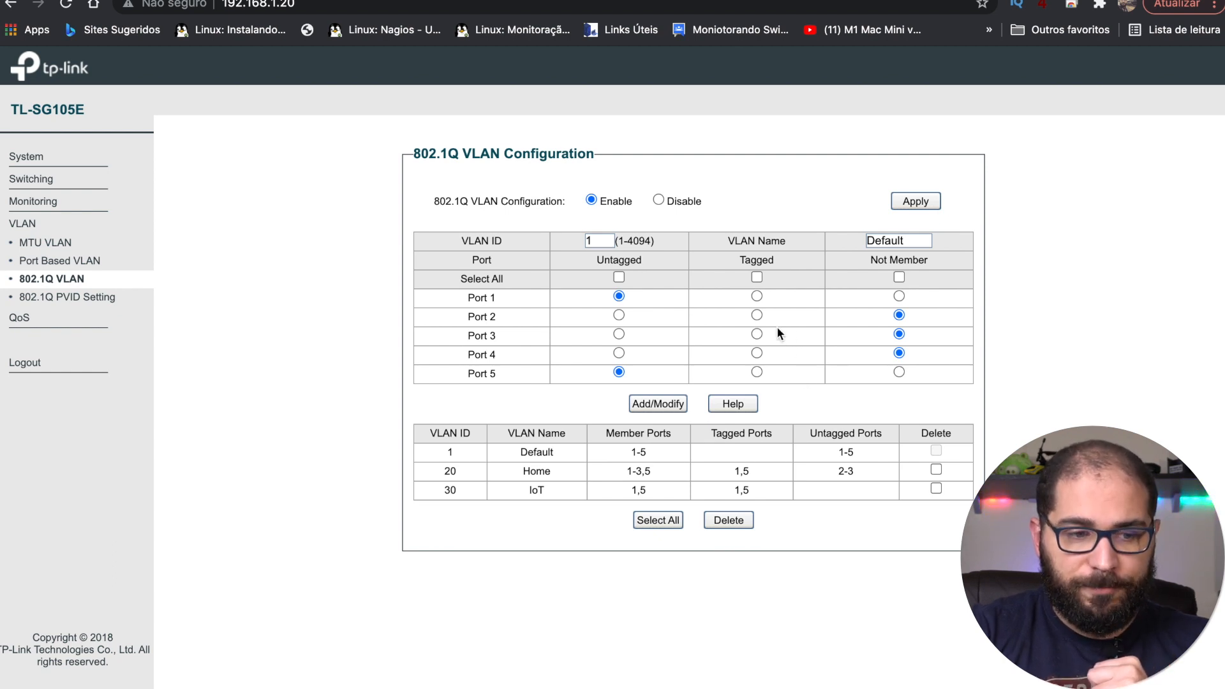
click(757, 353)
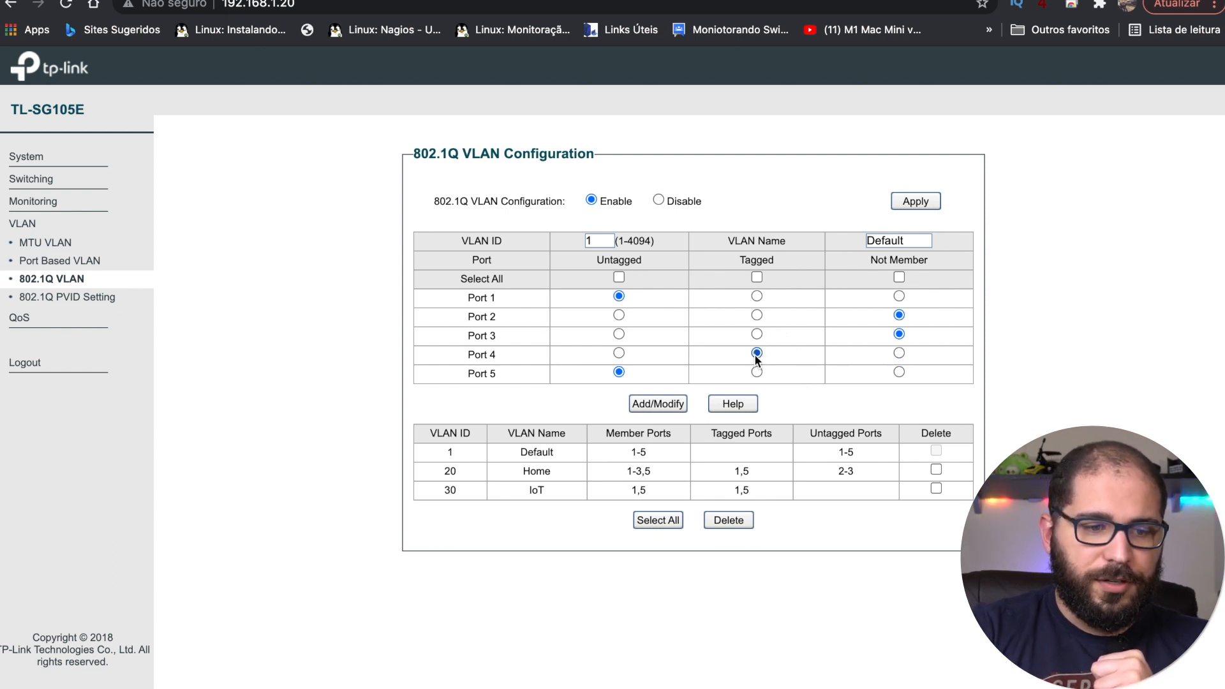
click(667, 405)
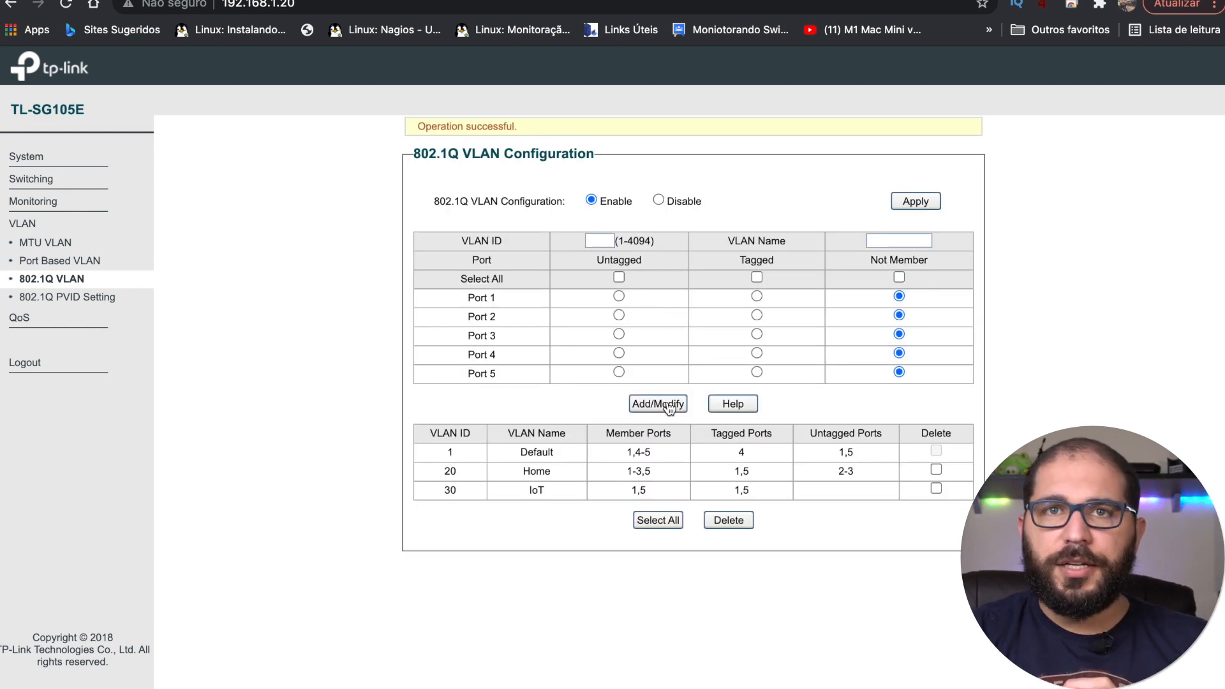
Step: Create VLAN 50 named 'rack' with port 4 untagged and ports 1 and 5 tagged
click(608, 242)
text(50)
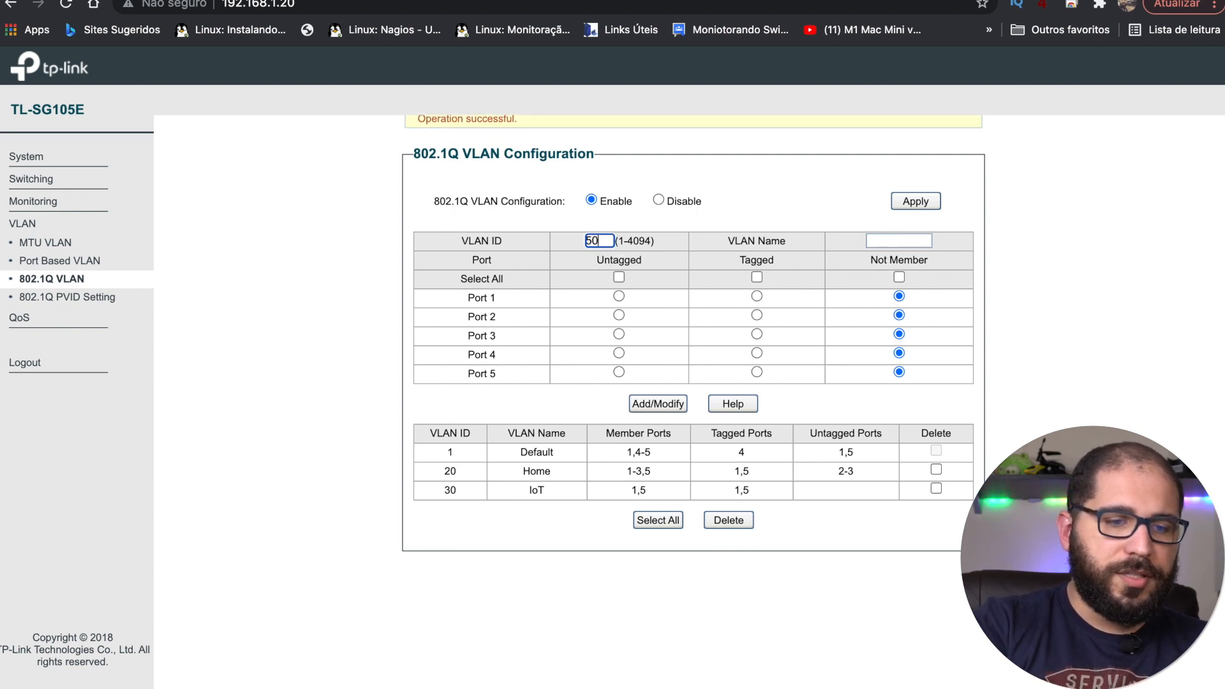
click(695, 229)
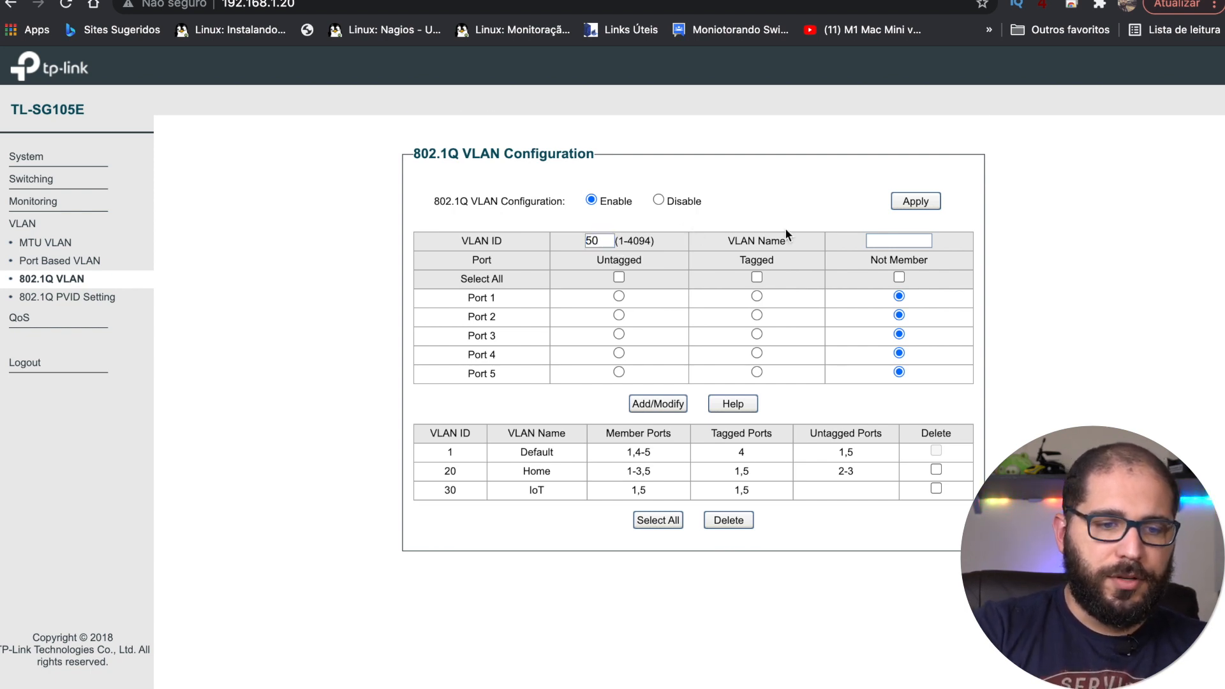
click(883, 242)
text(rack)
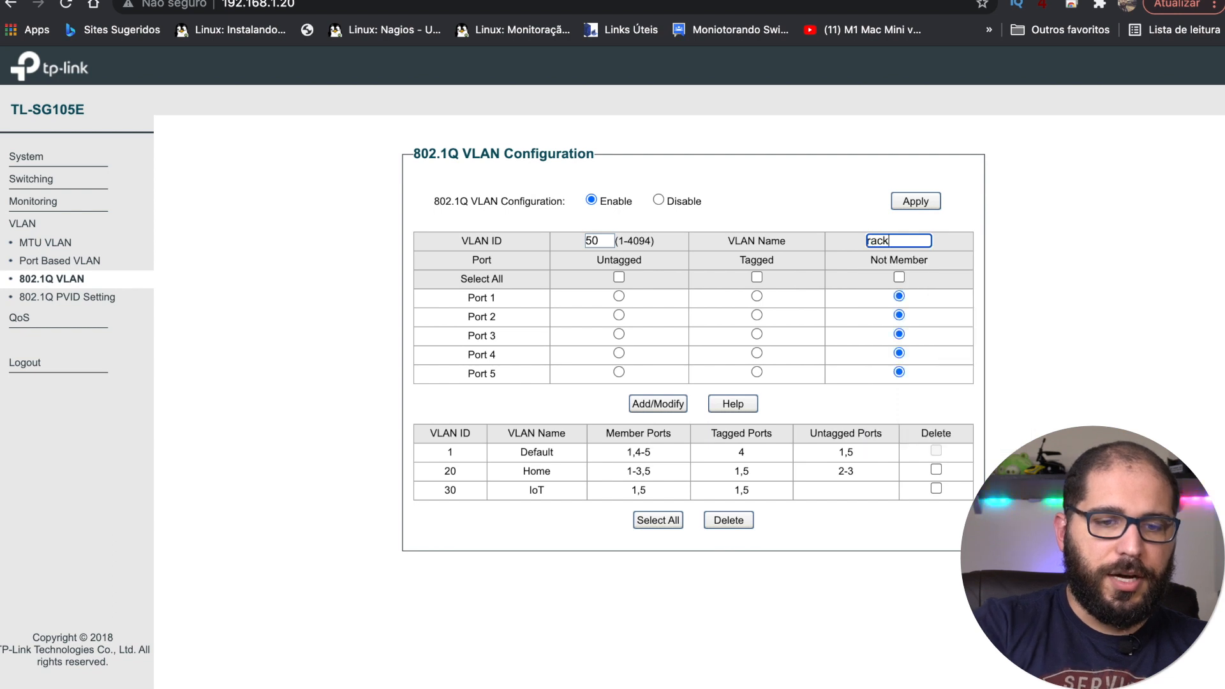
click(811, 208)
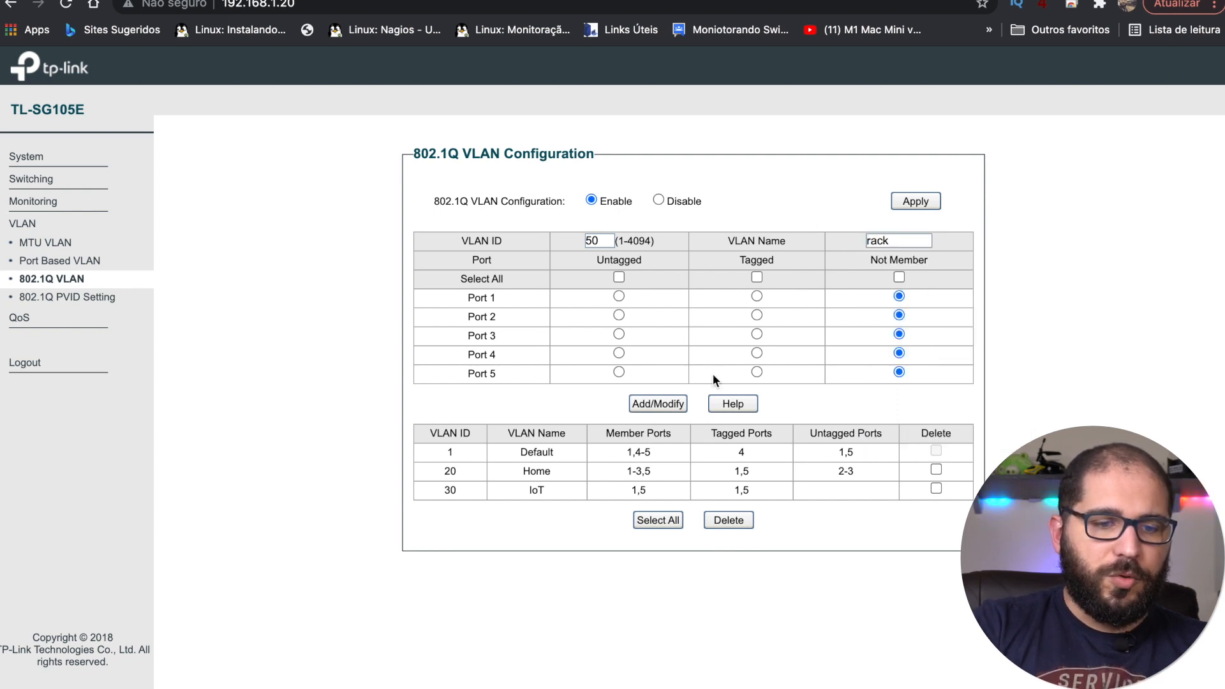
click(619, 353)
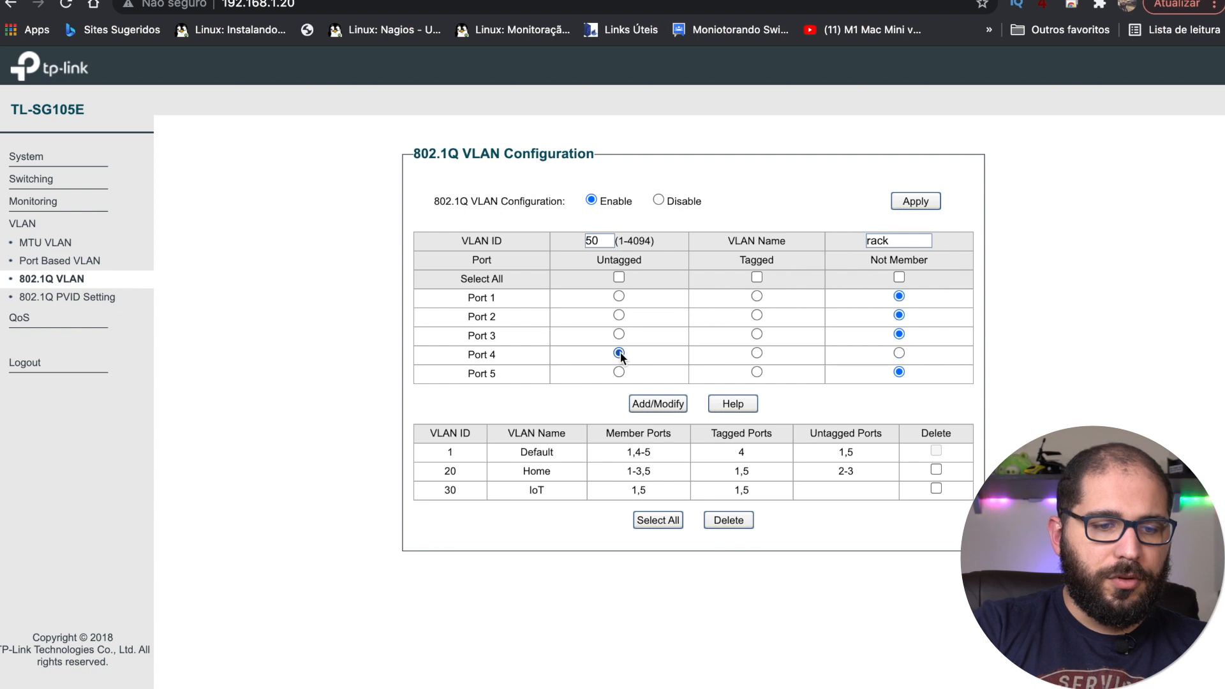
click(757, 297)
click(758, 371)
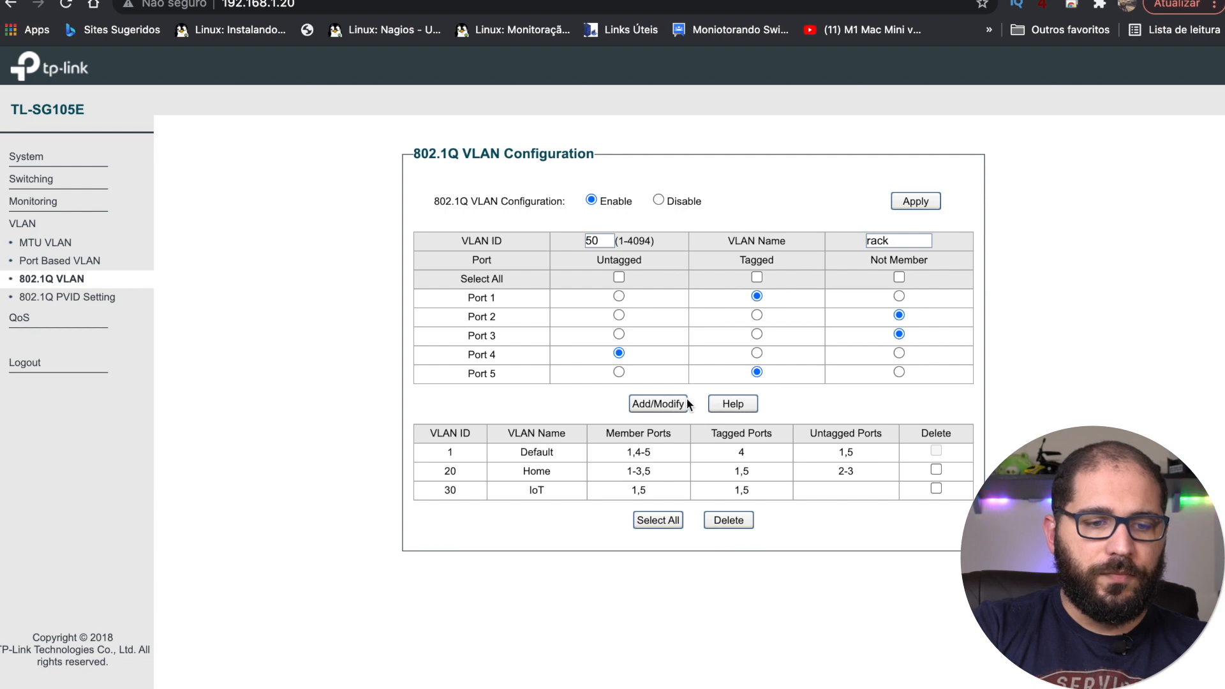
click(659, 404)
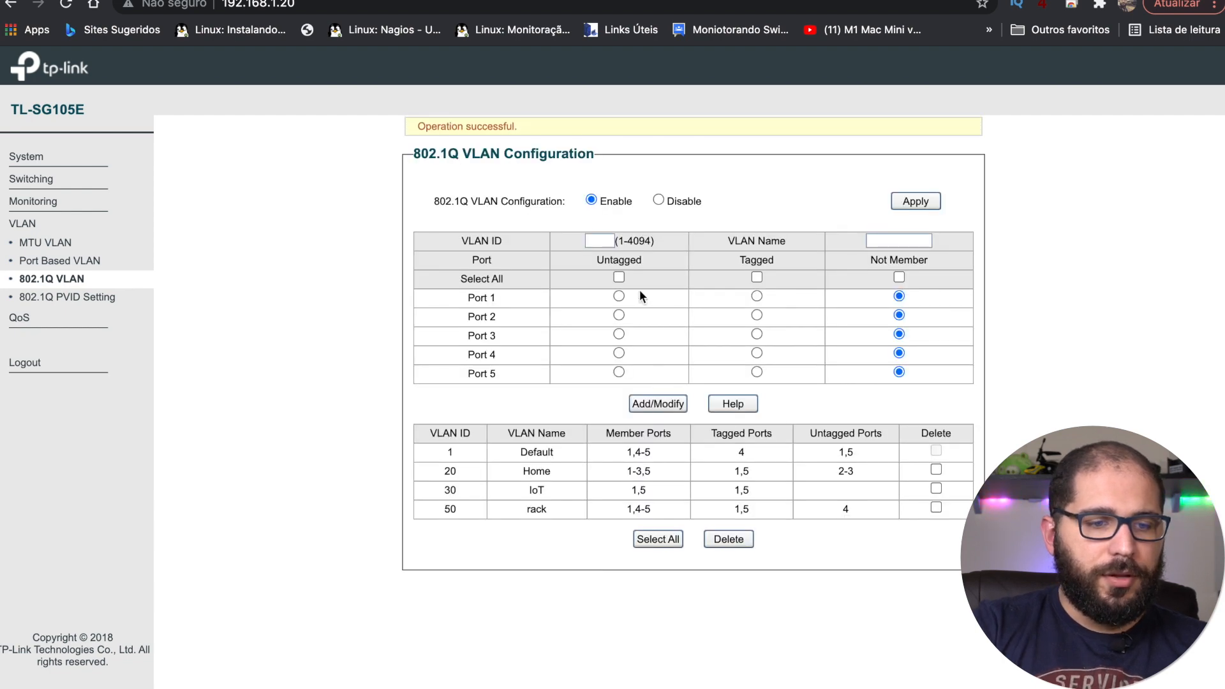
Step: Make port 4 Not Member of VLAN 1, save, and reload VLAN 1 to verify
click(597, 240)
text(1)
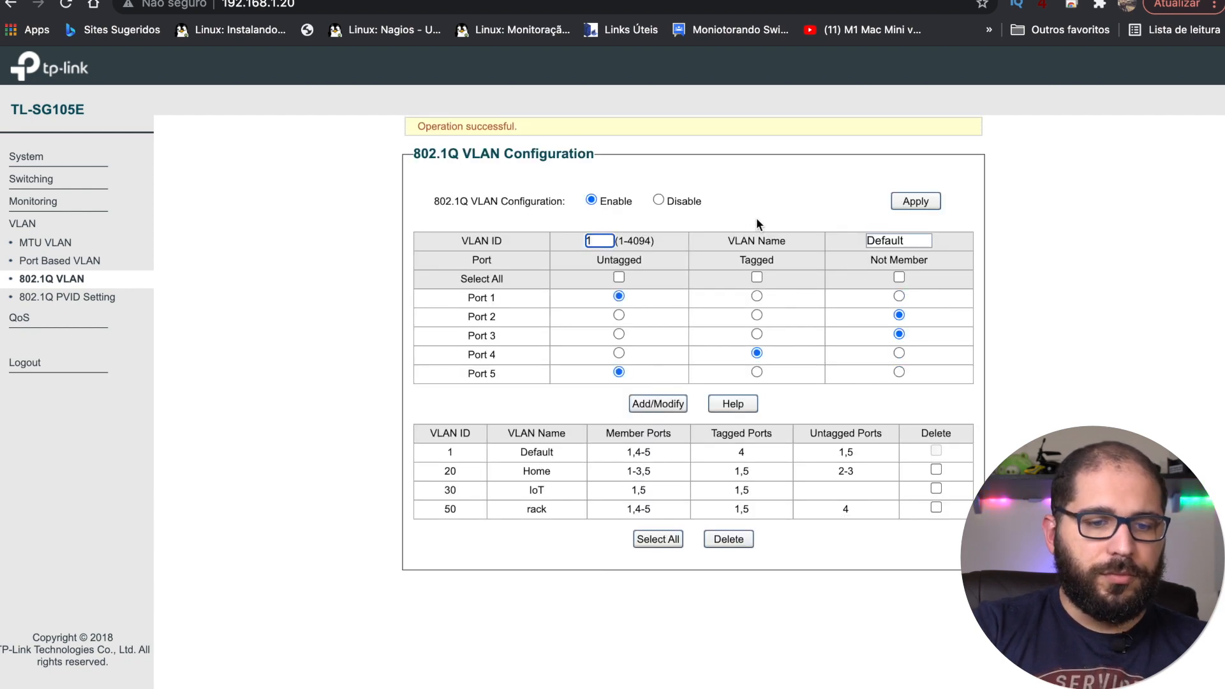
click(898, 354)
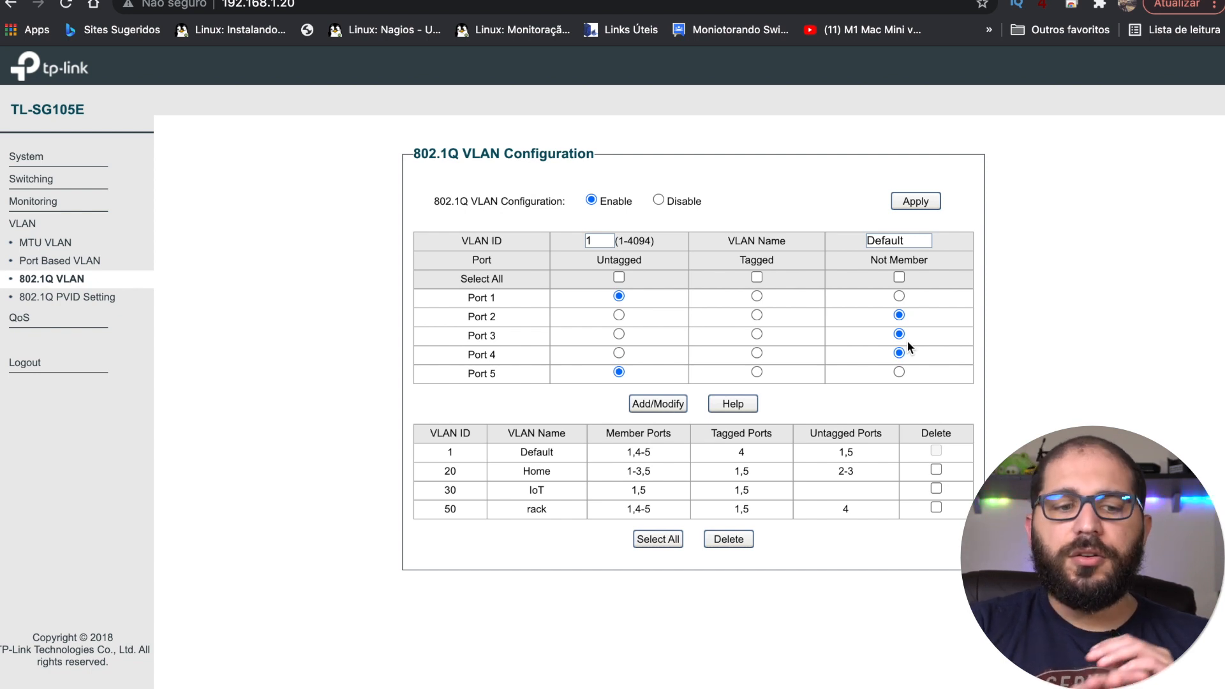
click(658, 404)
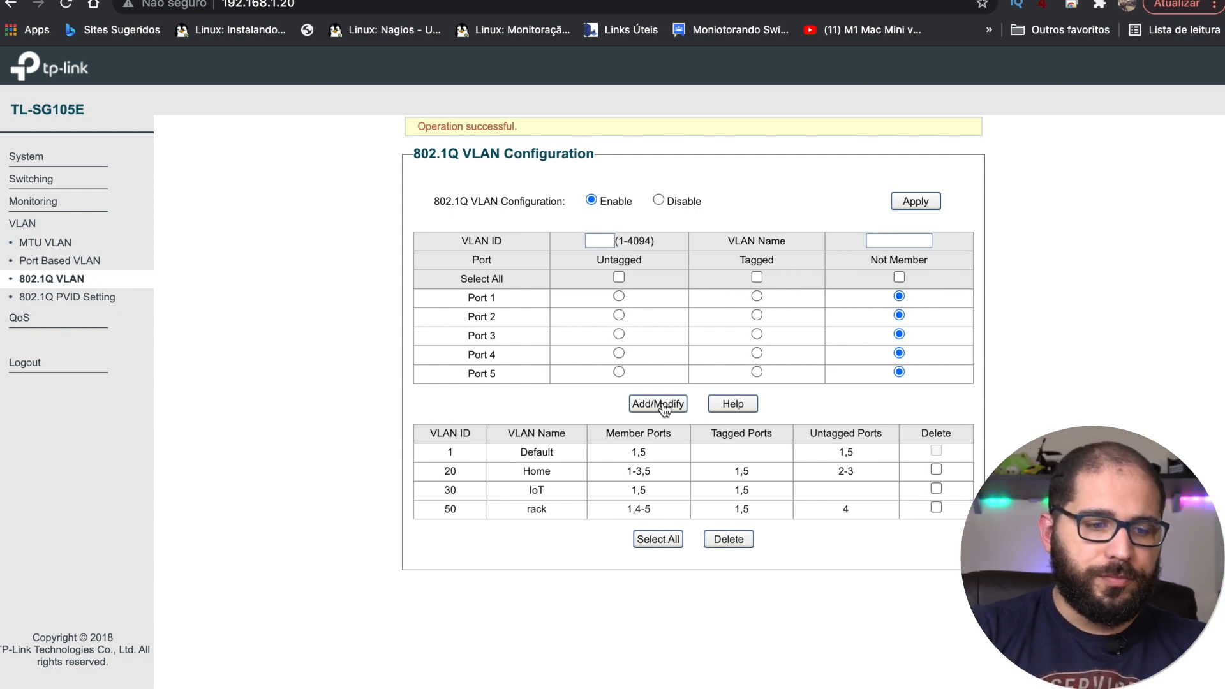
click(599, 241)
text(1)
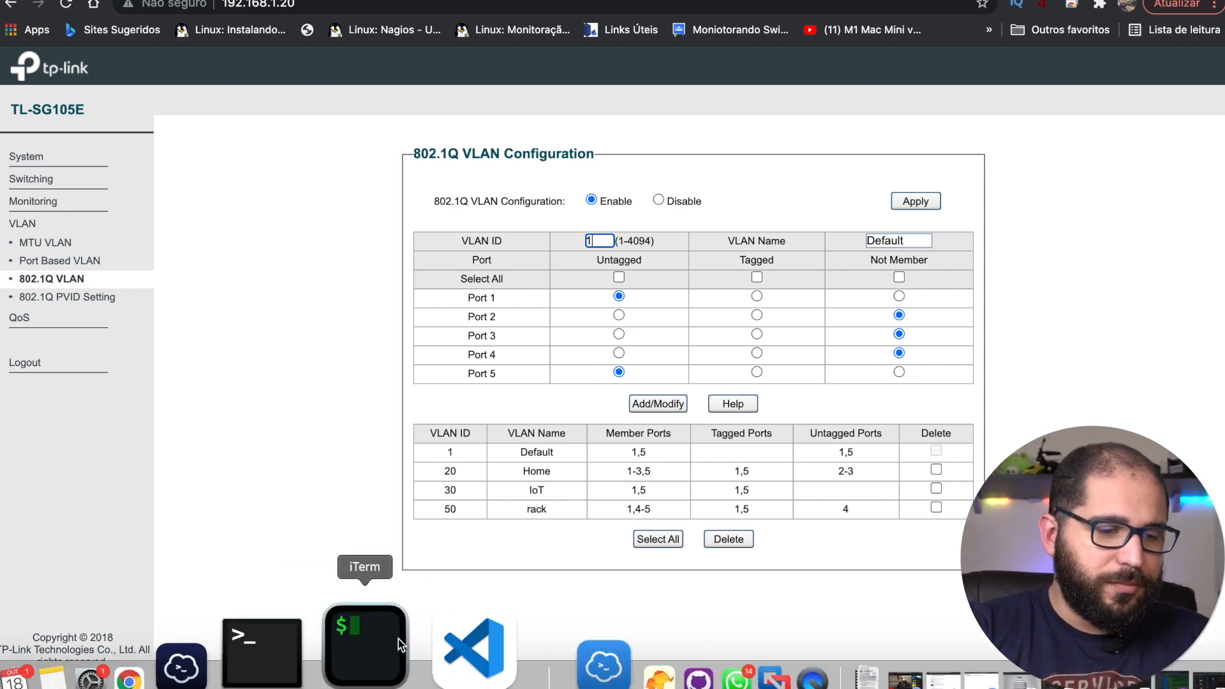
Step: Rerun the ping to 192.168.1.20 in the terminal, stop it, and return to the browser
click(353, 656)
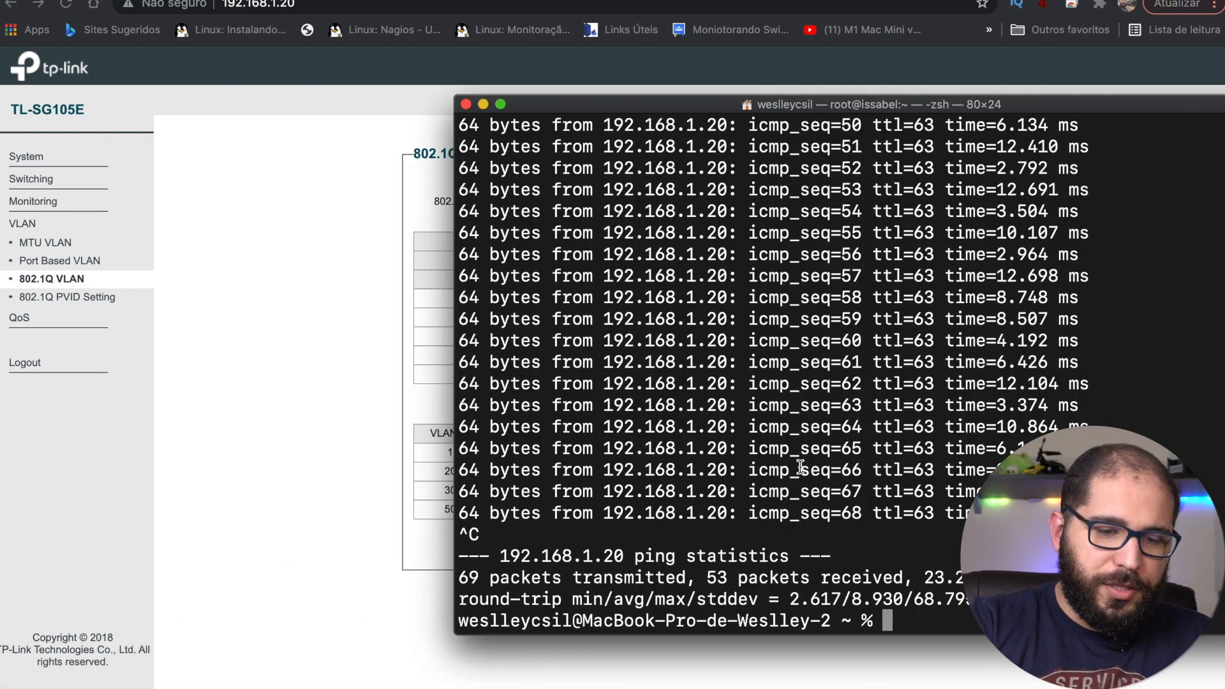
key(Up)
key(Return)
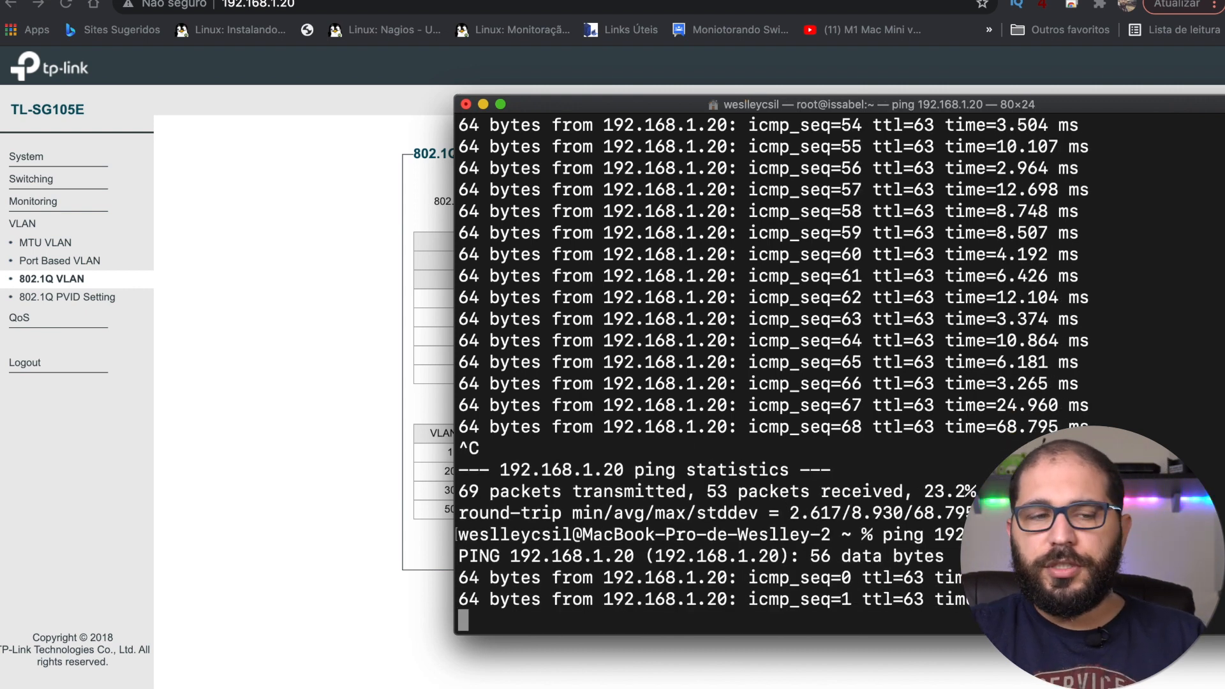
click(465, 104)
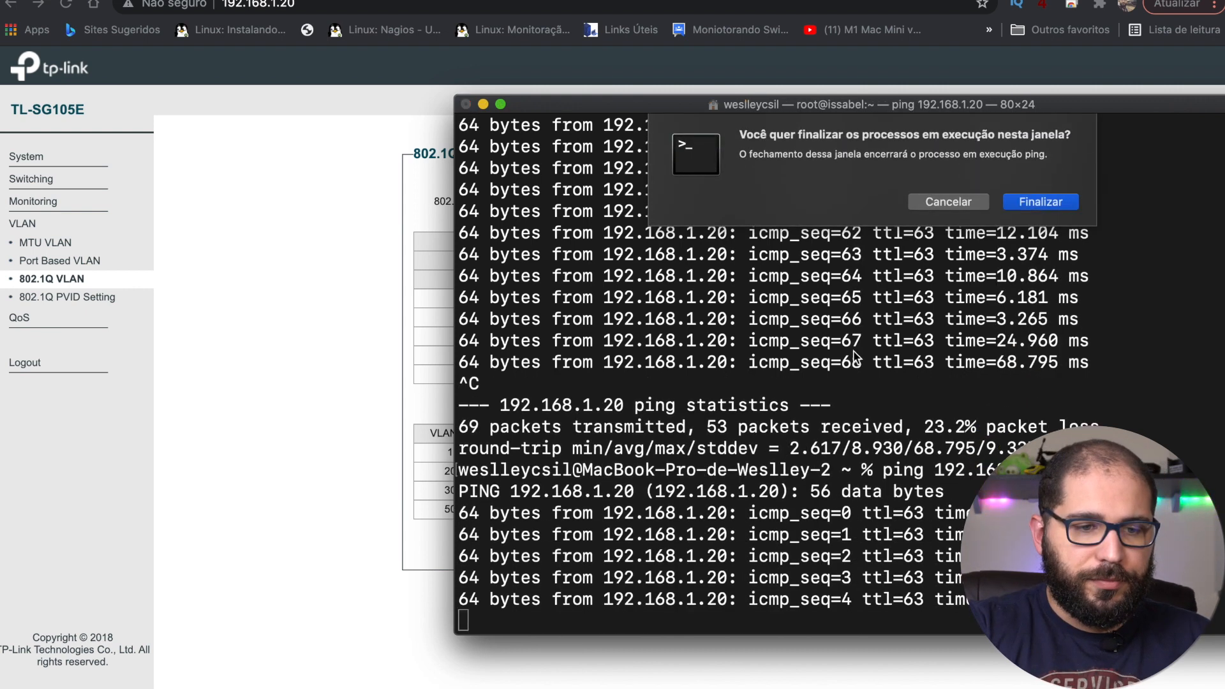
click(950, 202)
key(ctrl+c)
click(258, 344)
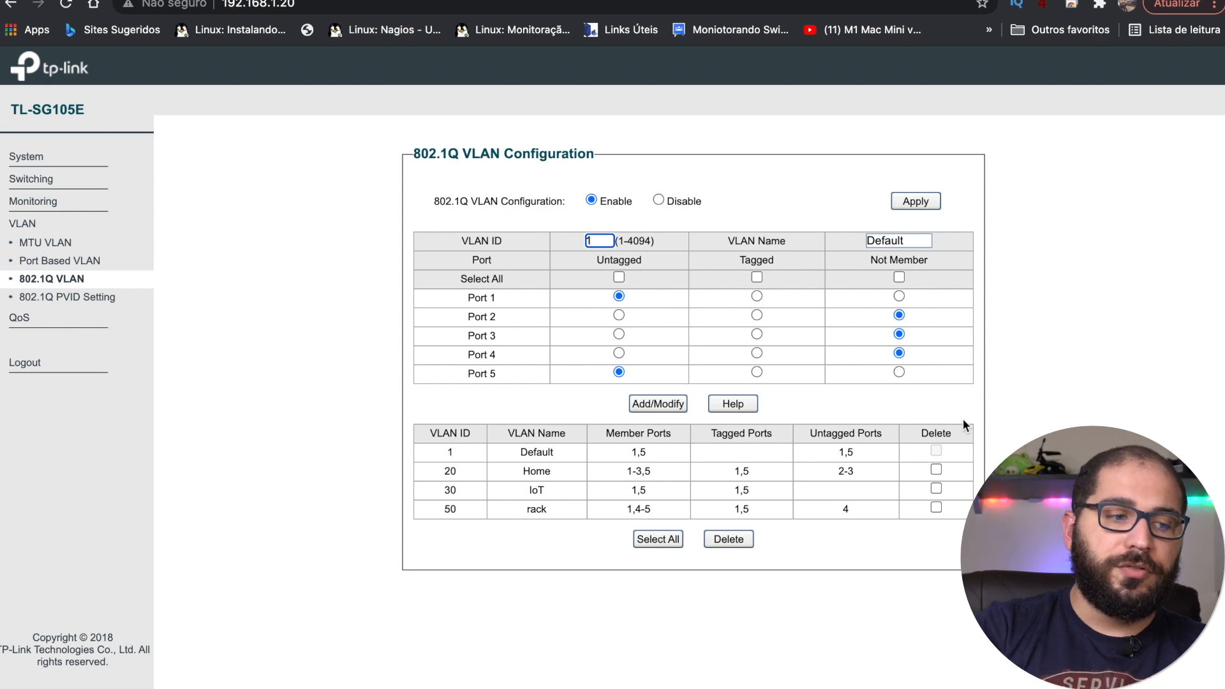
Step: On the PVID settings page, apply PVID 1 to ports 1 and 5
click(96, 300)
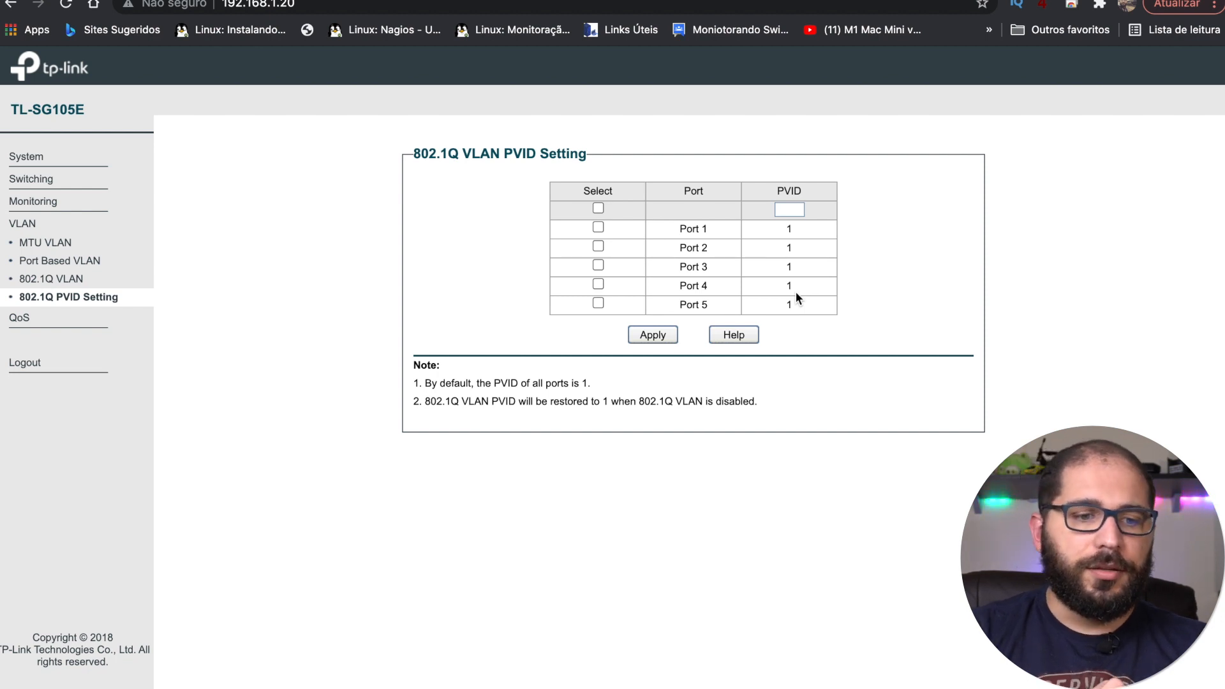
click(794, 210)
text(1)
click(941, 247)
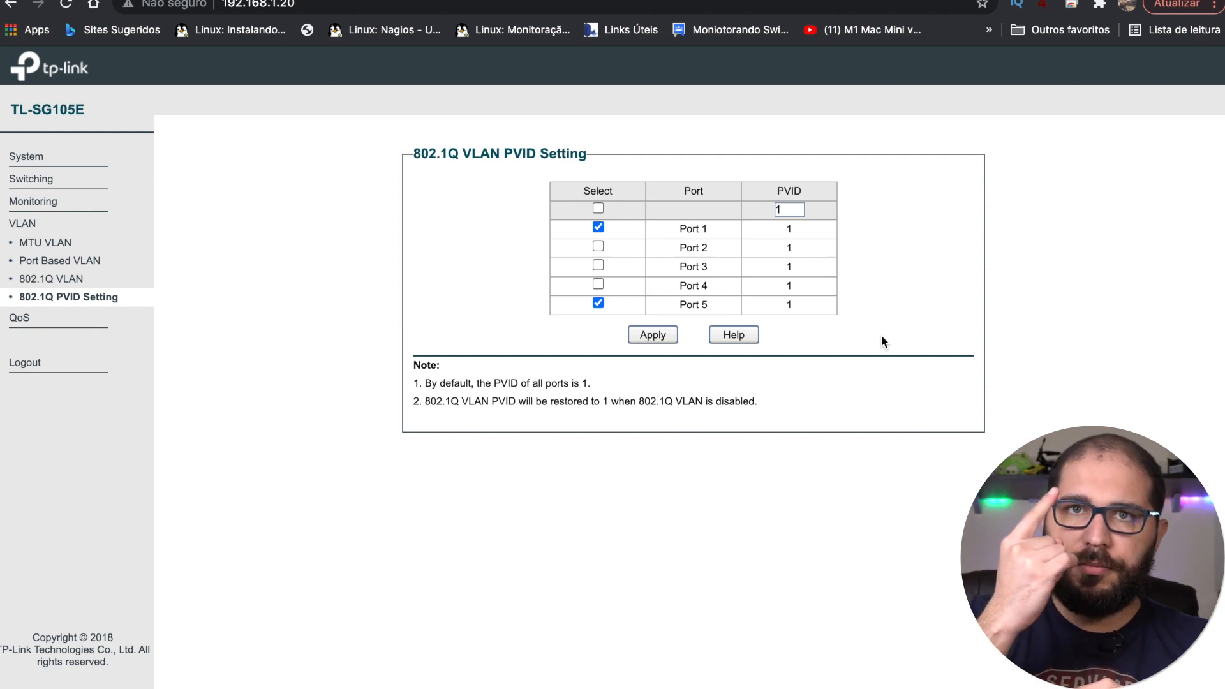
click(658, 339)
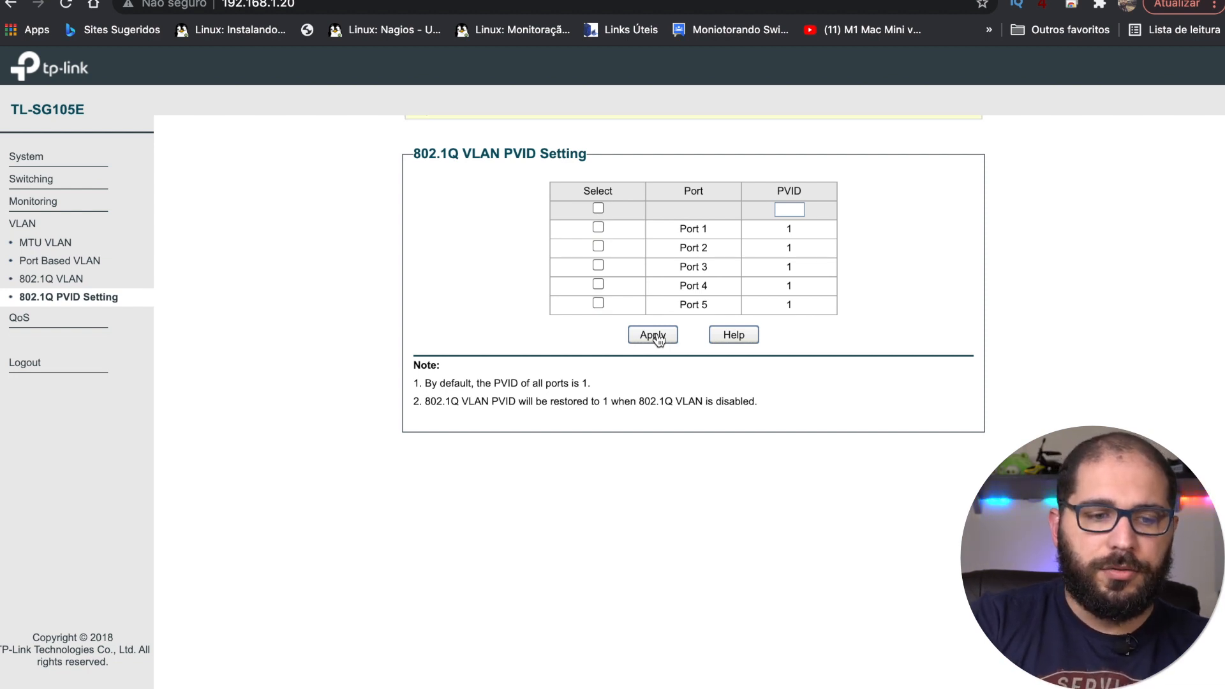
Step: Apply PVID 20 to ports 2 and 3
click(792, 207)
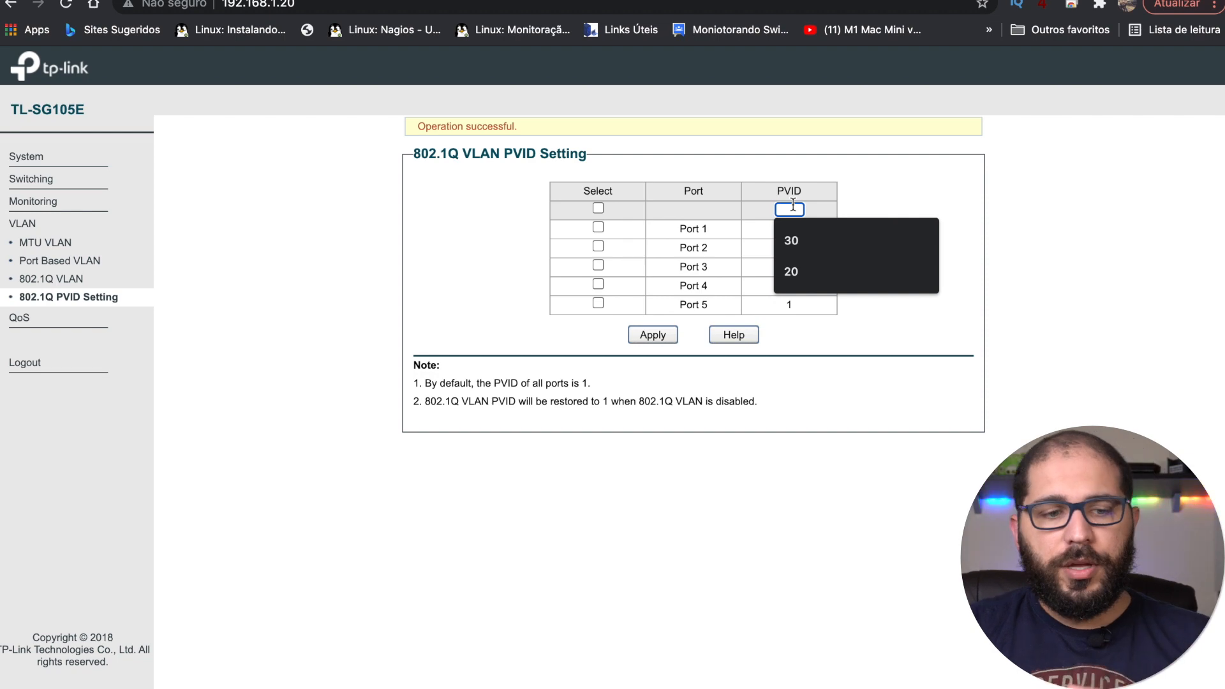
click(821, 271)
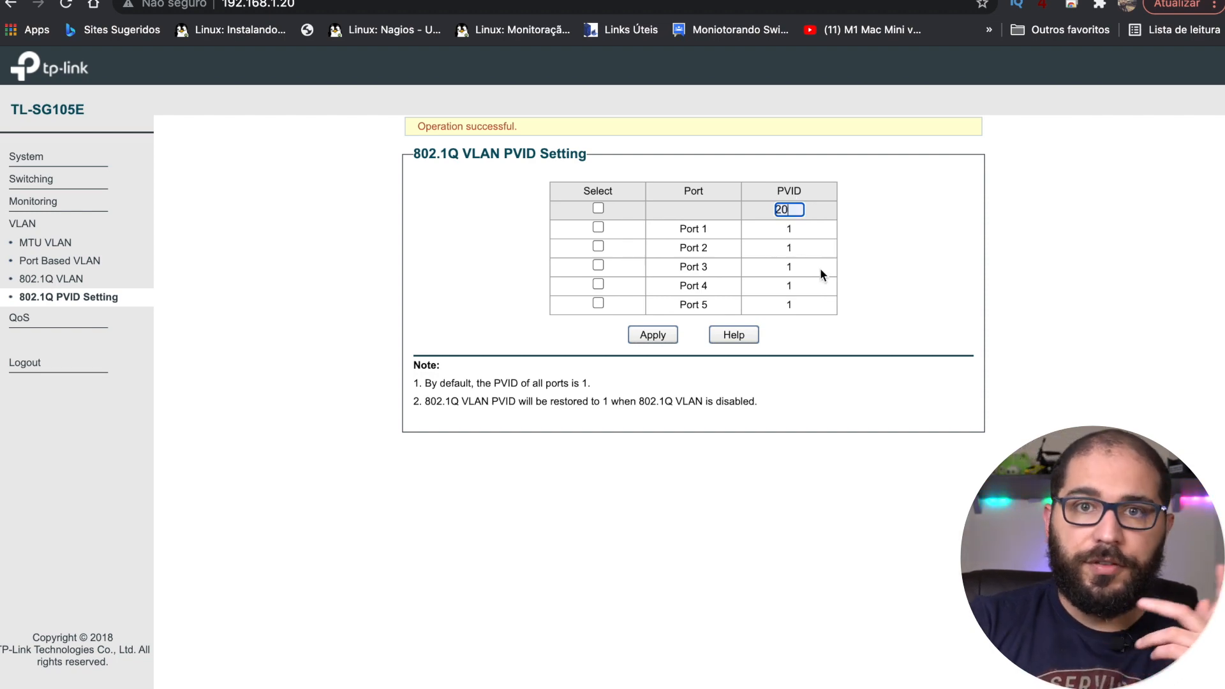
click(861, 266)
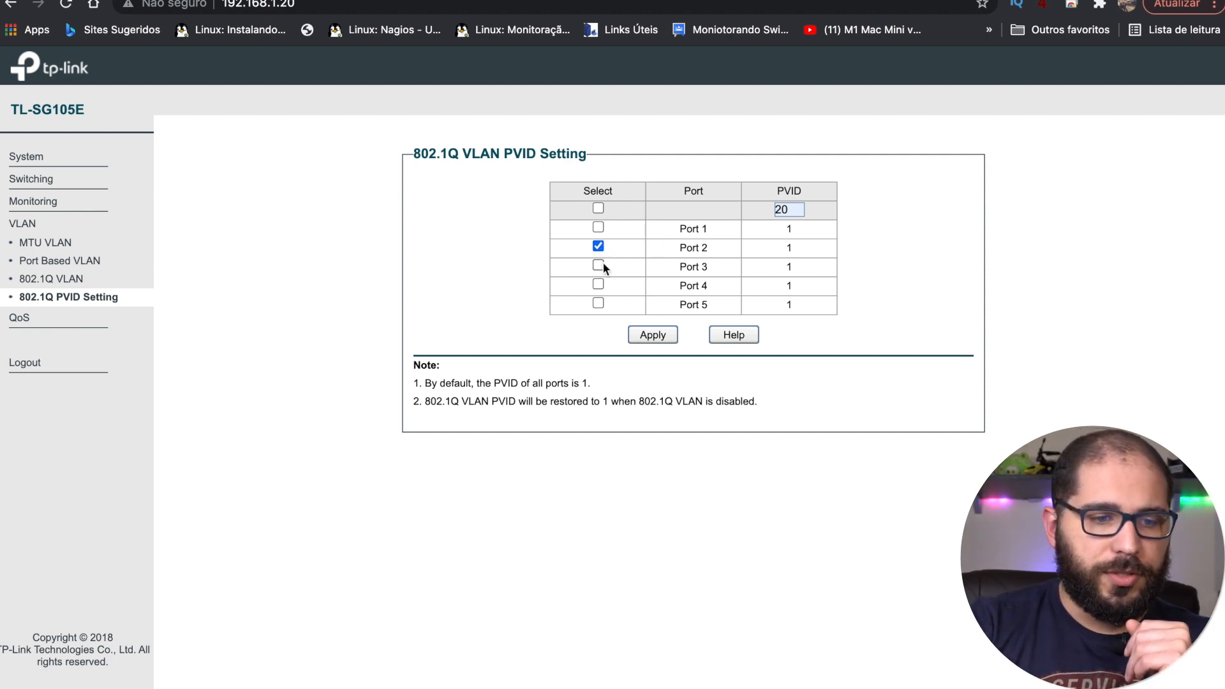
click(652, 336)
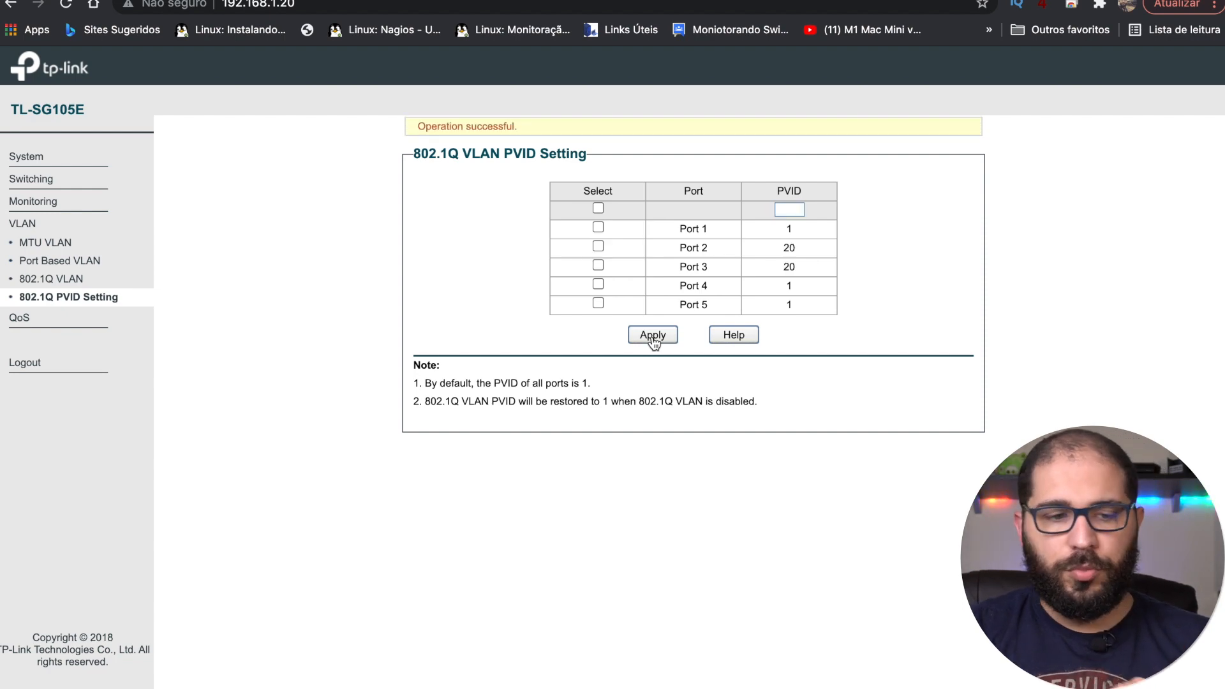
Step: Apply PVID 50 to port 4
click(791, 207)
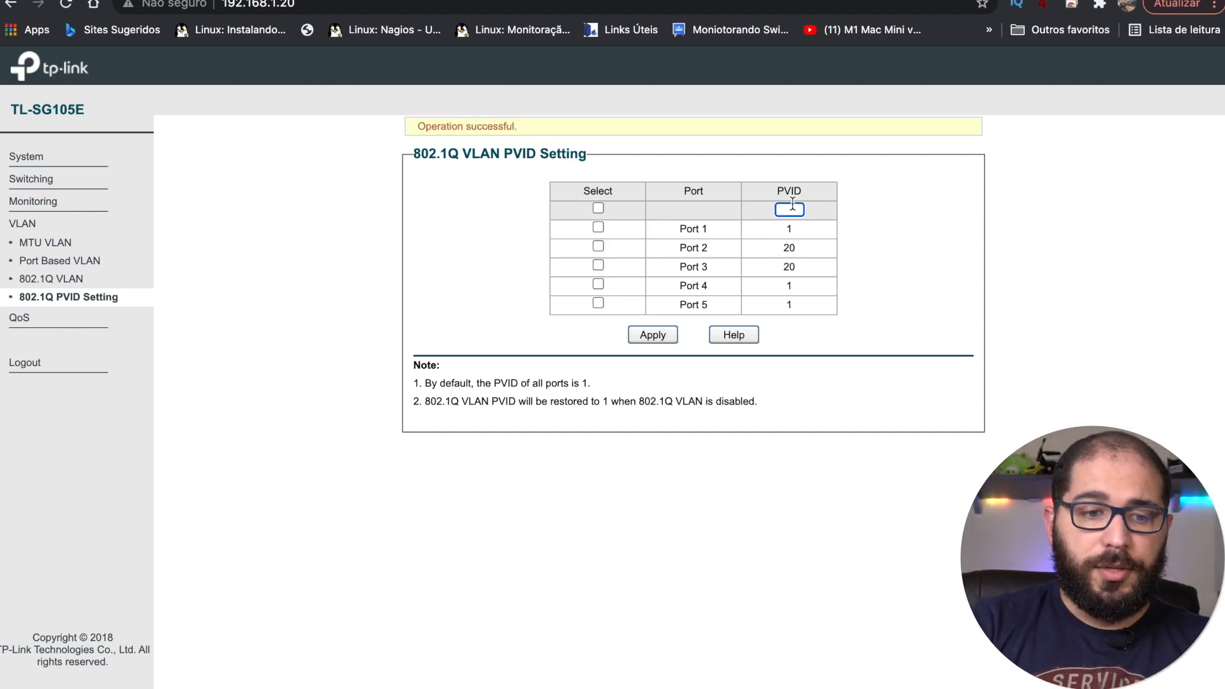
text(50)
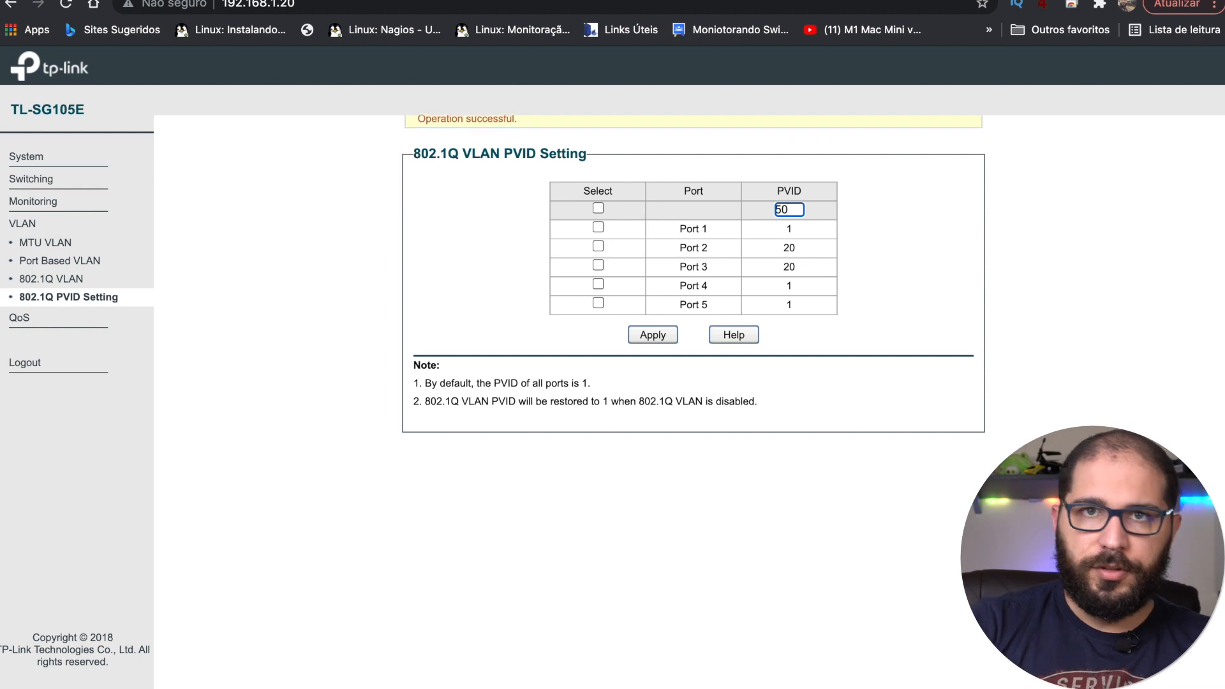
click(879, 235)
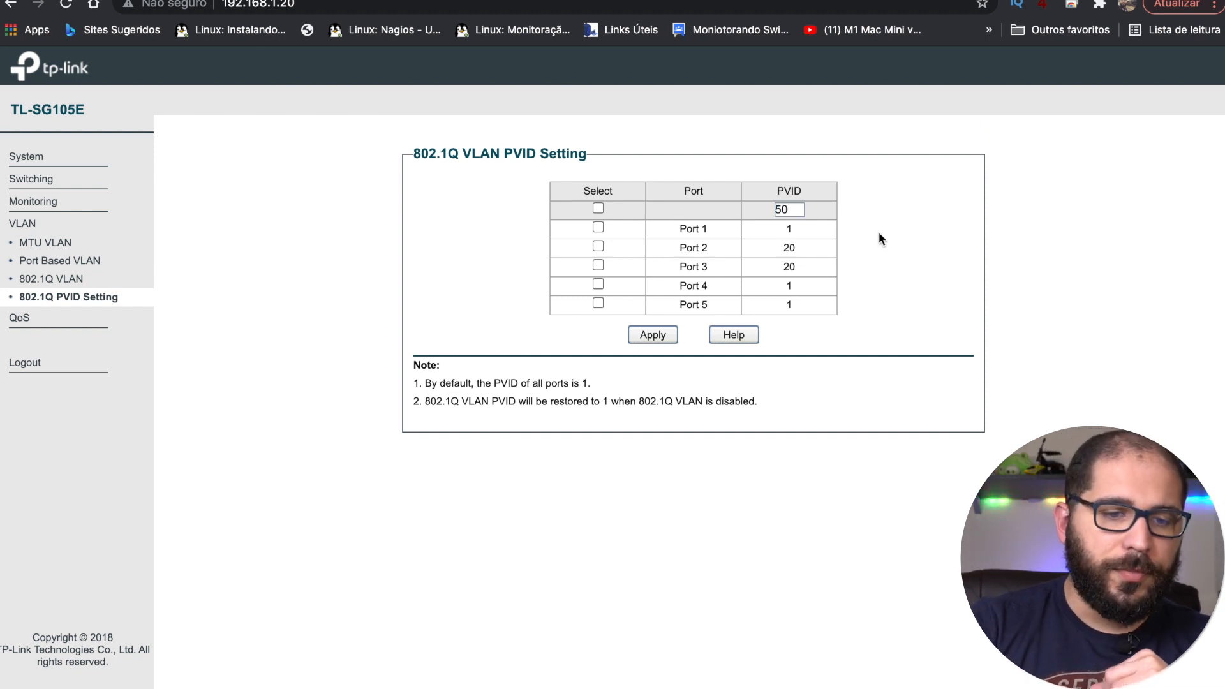
click(600, 285)
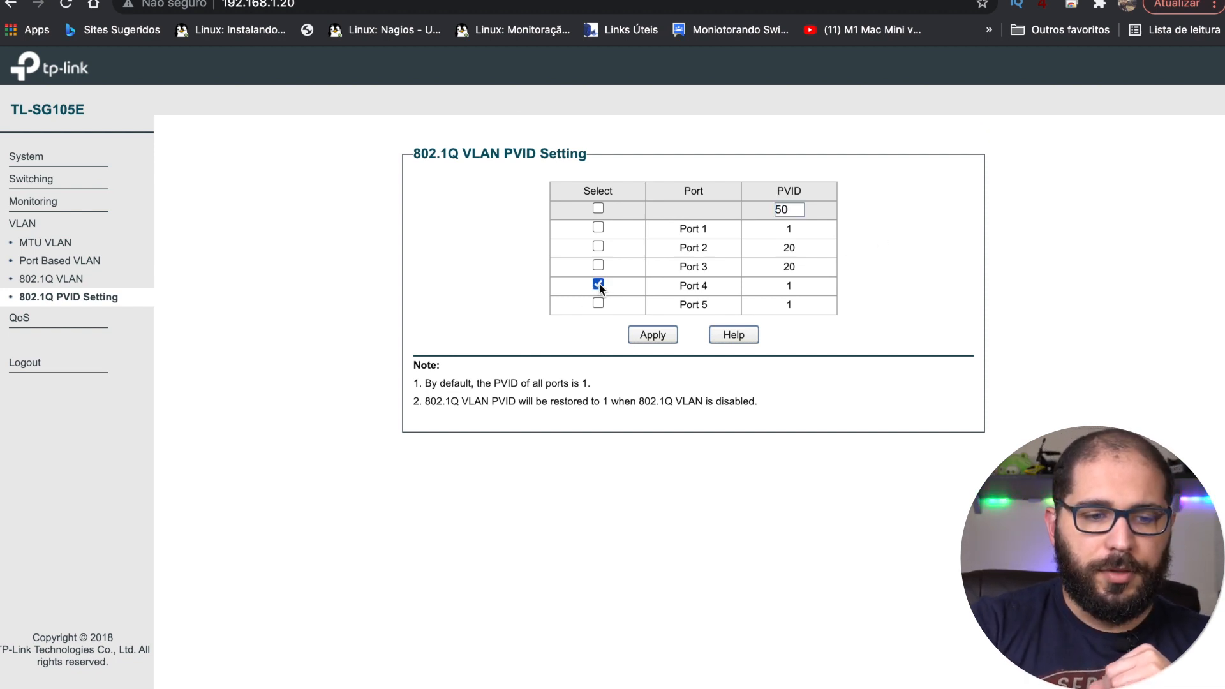
click(656, 338)
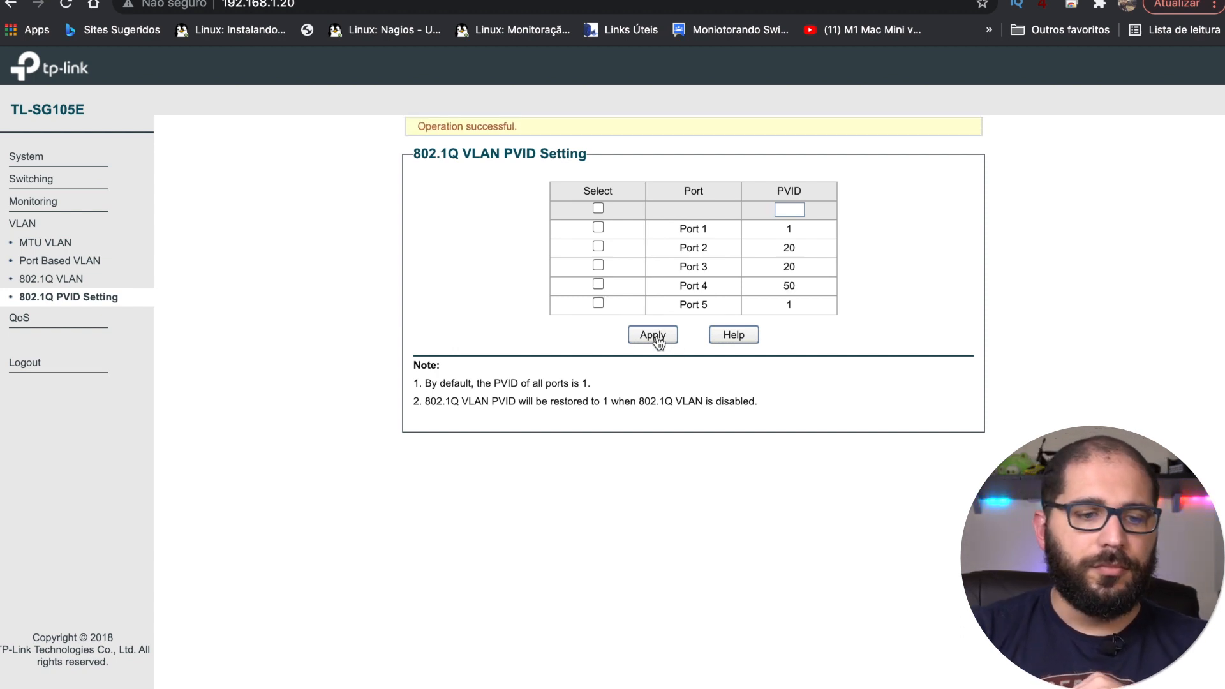
click(76, 284)
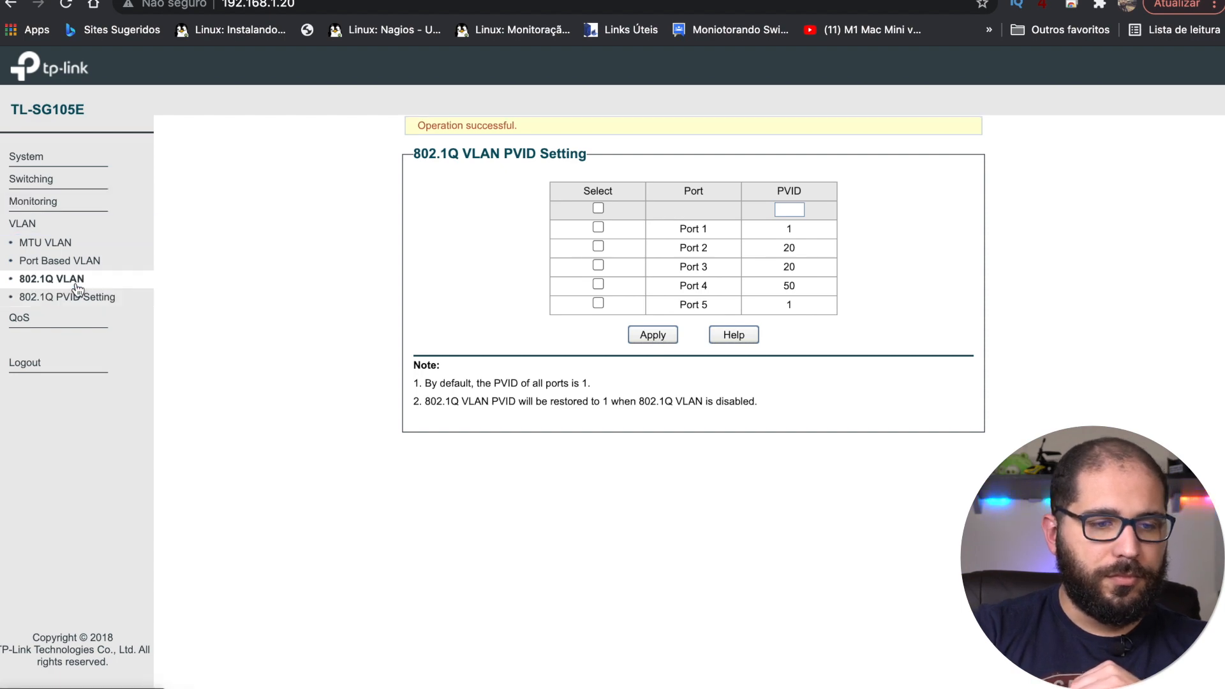
Step: Reopen the PVID page showing ports 1-5 at PVIDs 1, 20, 20, 50, 1
click(77, 299)
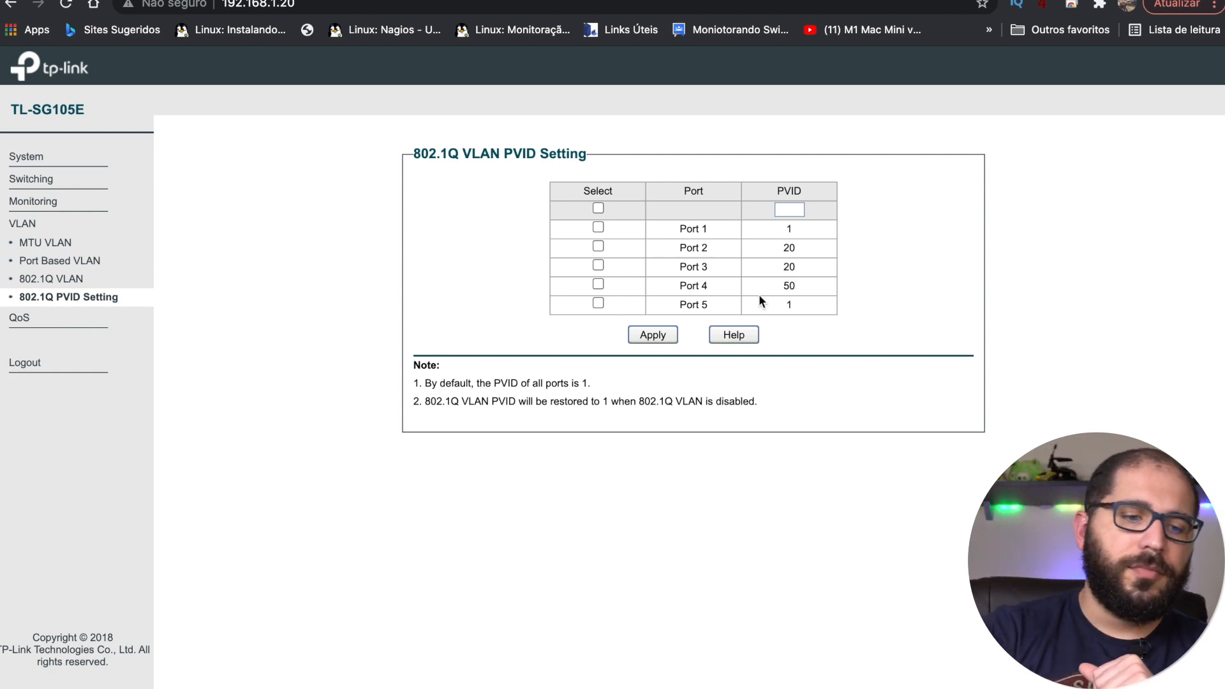
Step: Rerun and stop the ping to 192.168.1.20, then switch to the UniFi controller tab
click(67, 281)
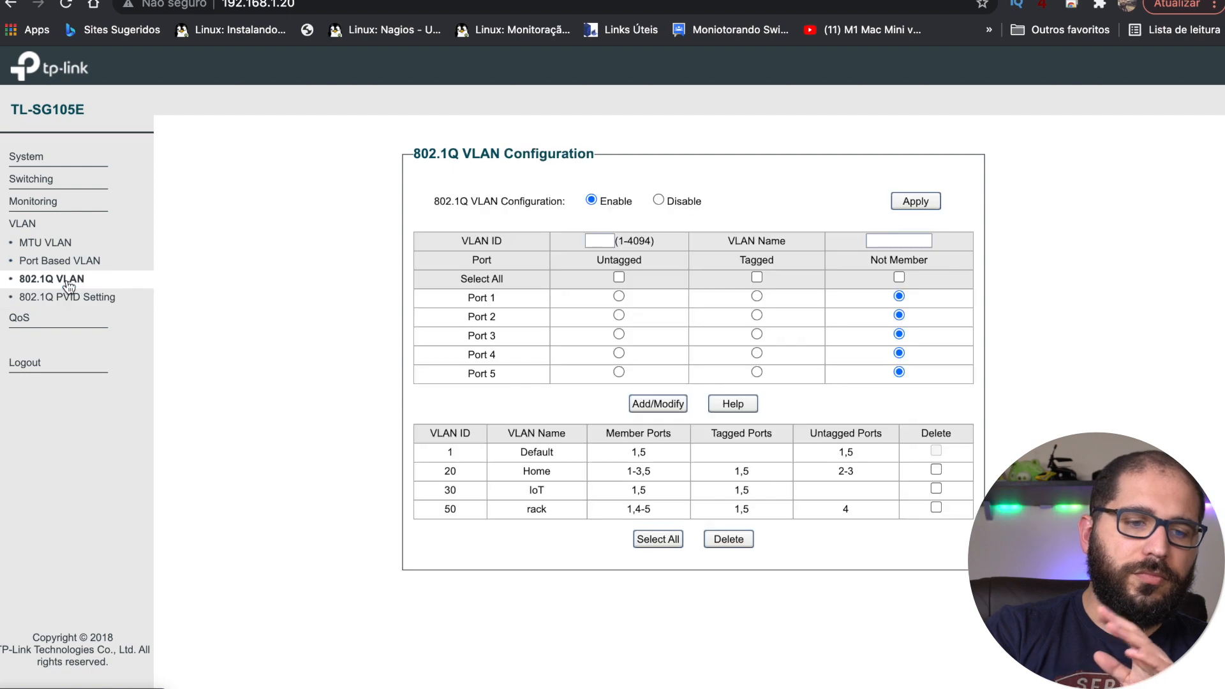
mouse_move(433, 685)
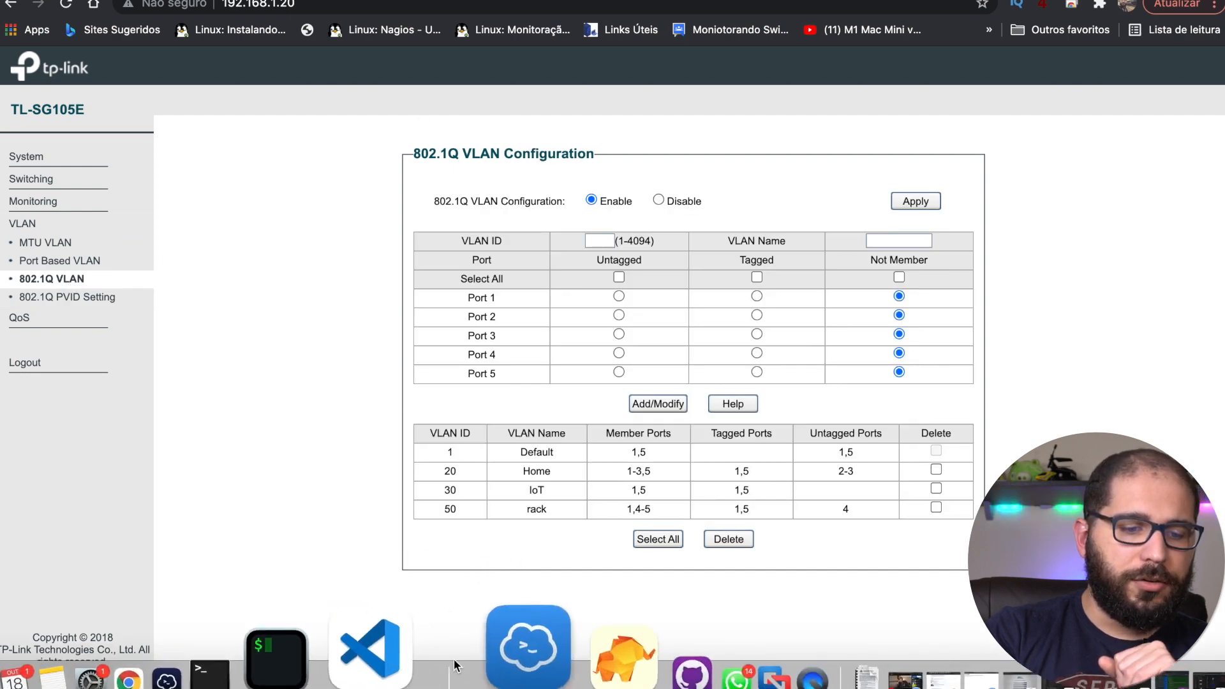
click(352, 668)
key(Up)
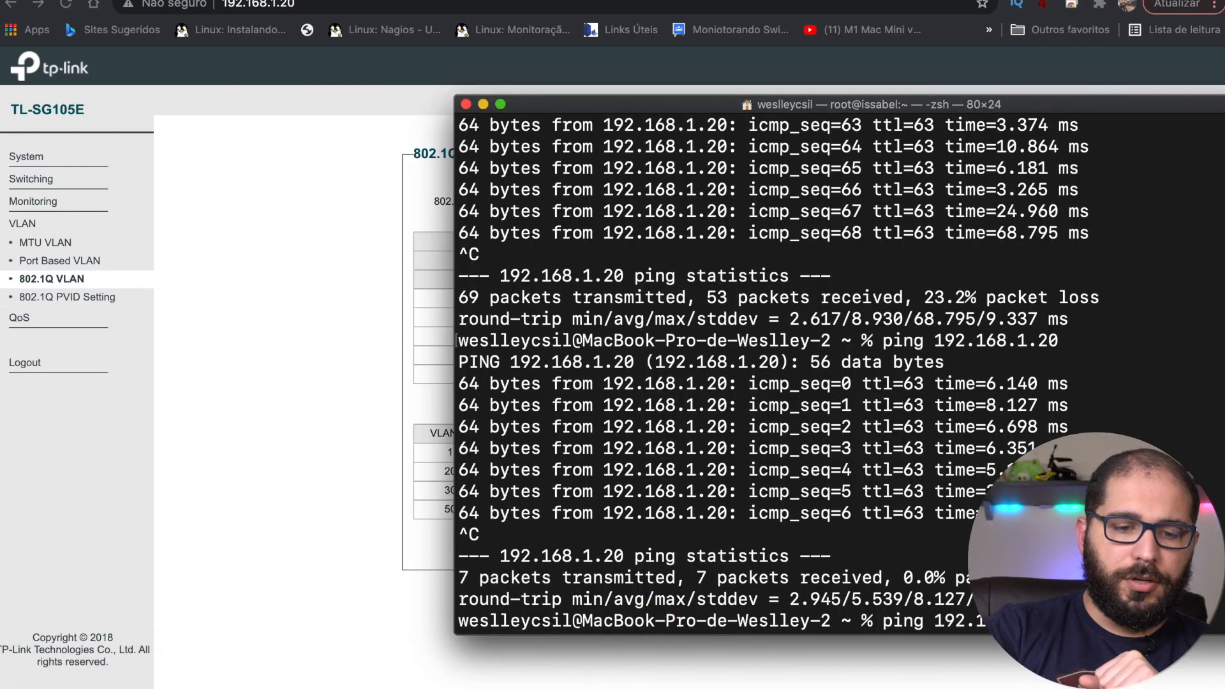
key(Return)
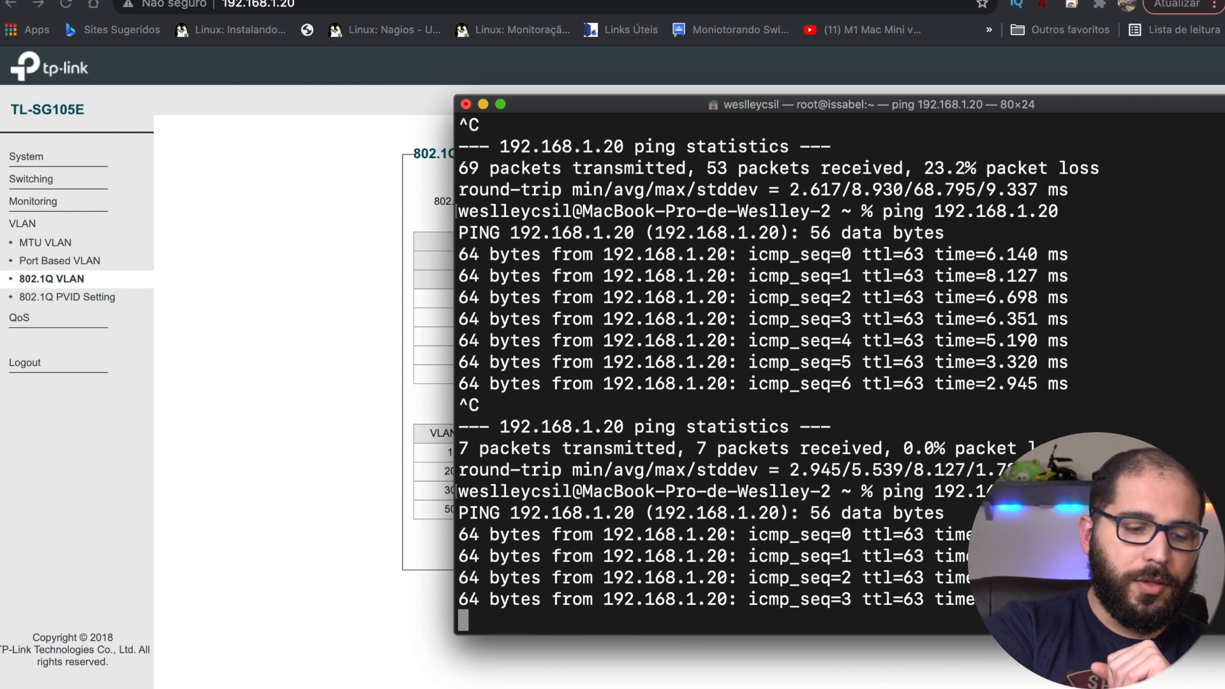
key(ctrl+c)
click(364, 319)
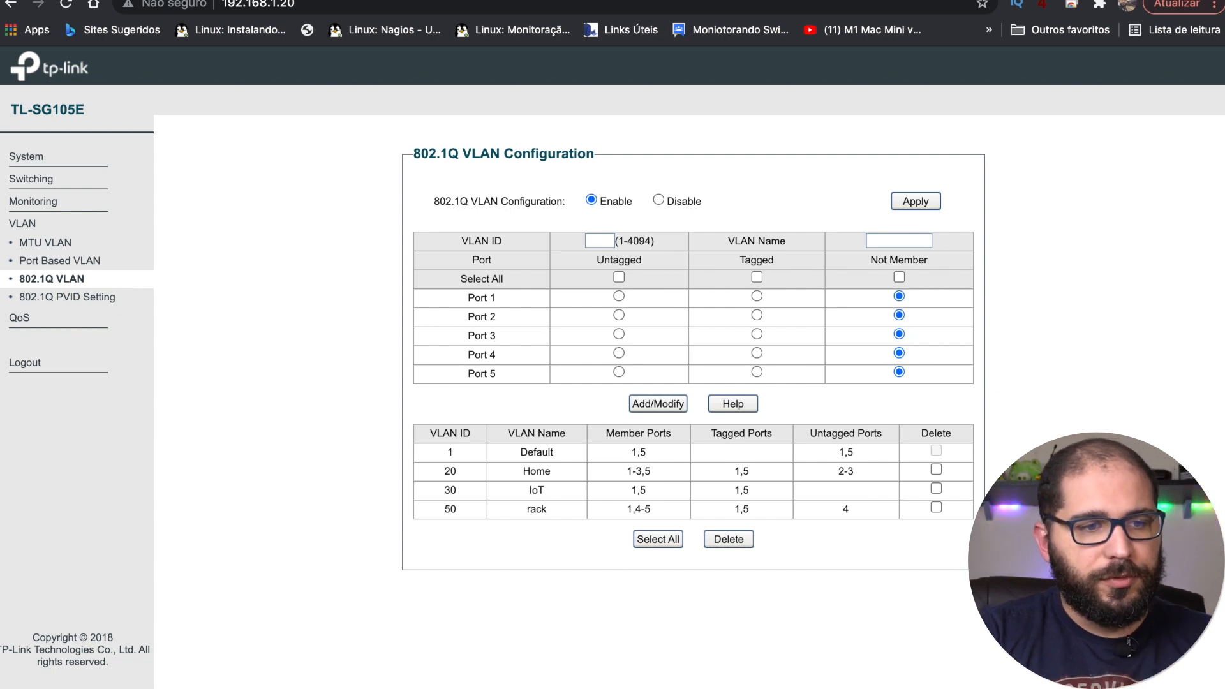
key(ctrl+Tab)
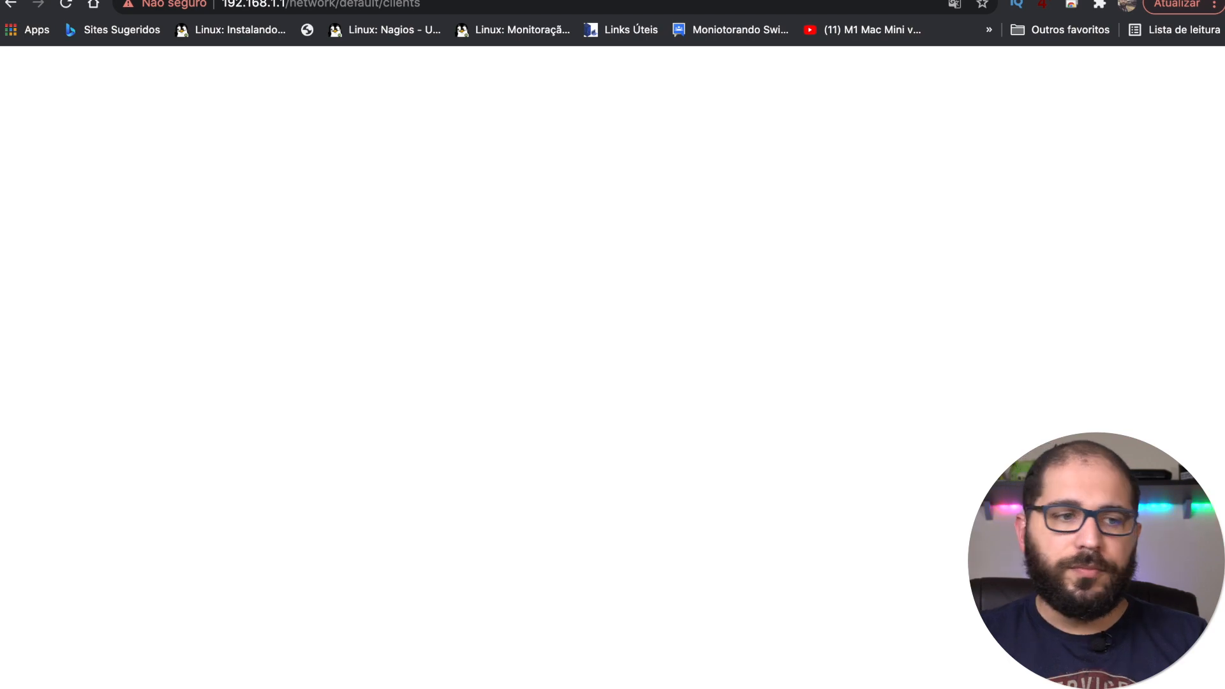
drag(293, 3, 611, 1)
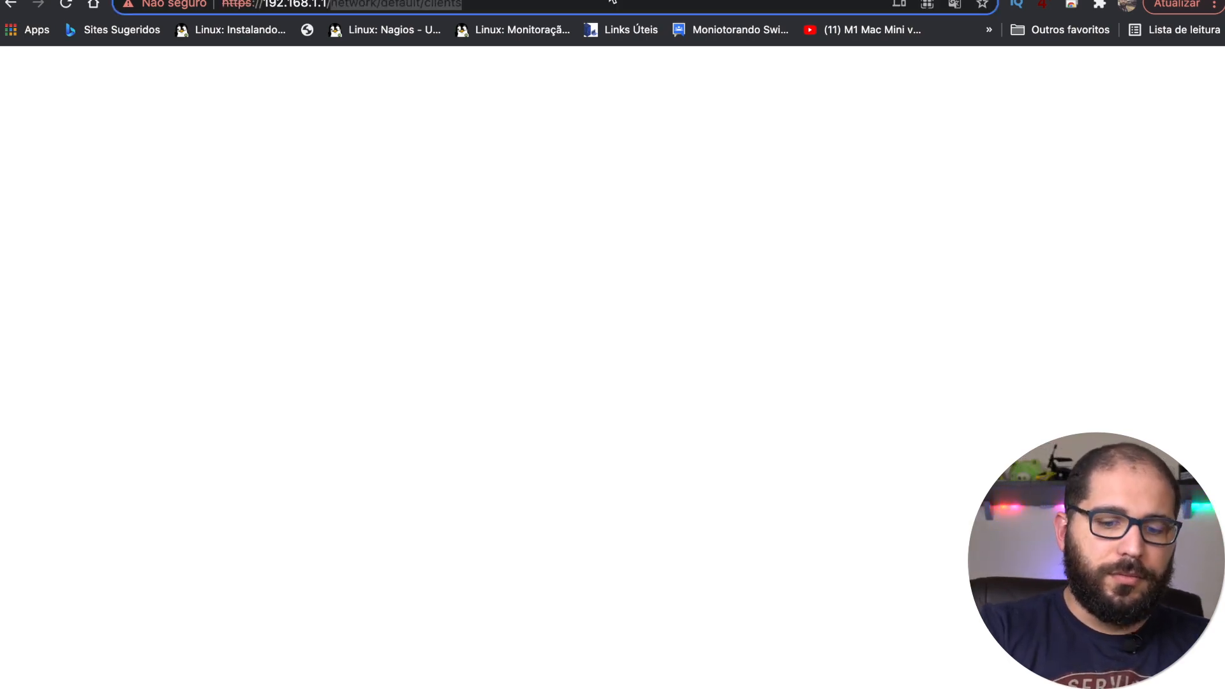
key(BackSpace)
key(Return)
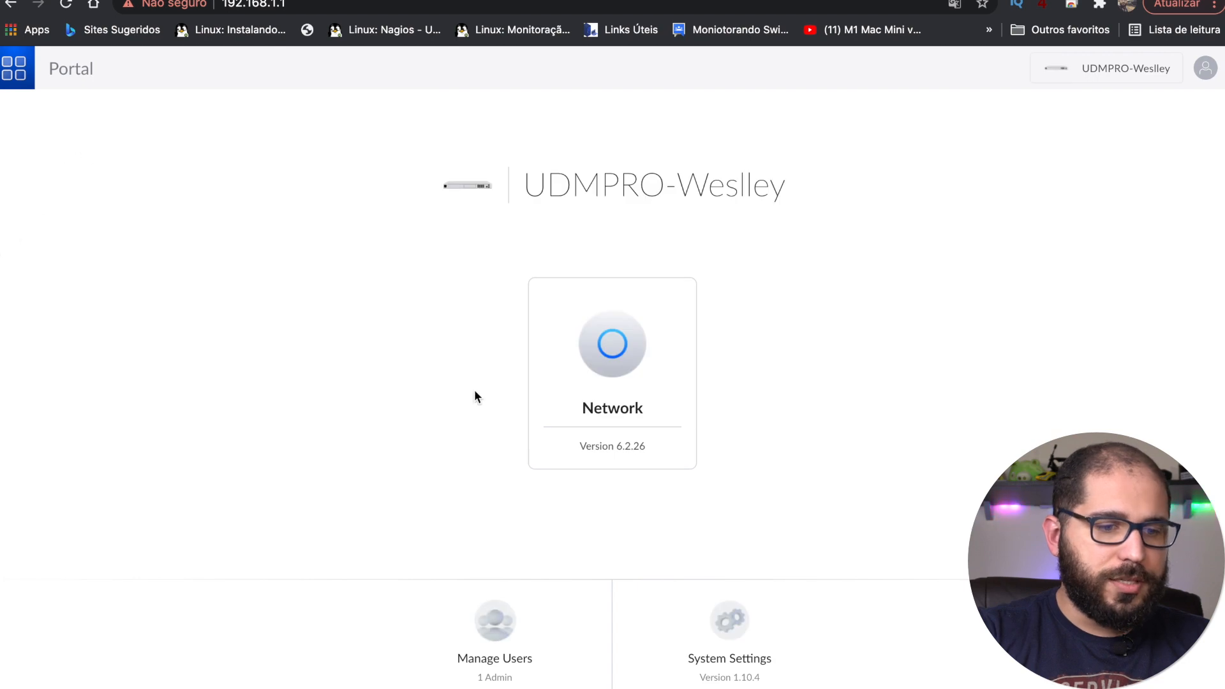
click(656, 370)
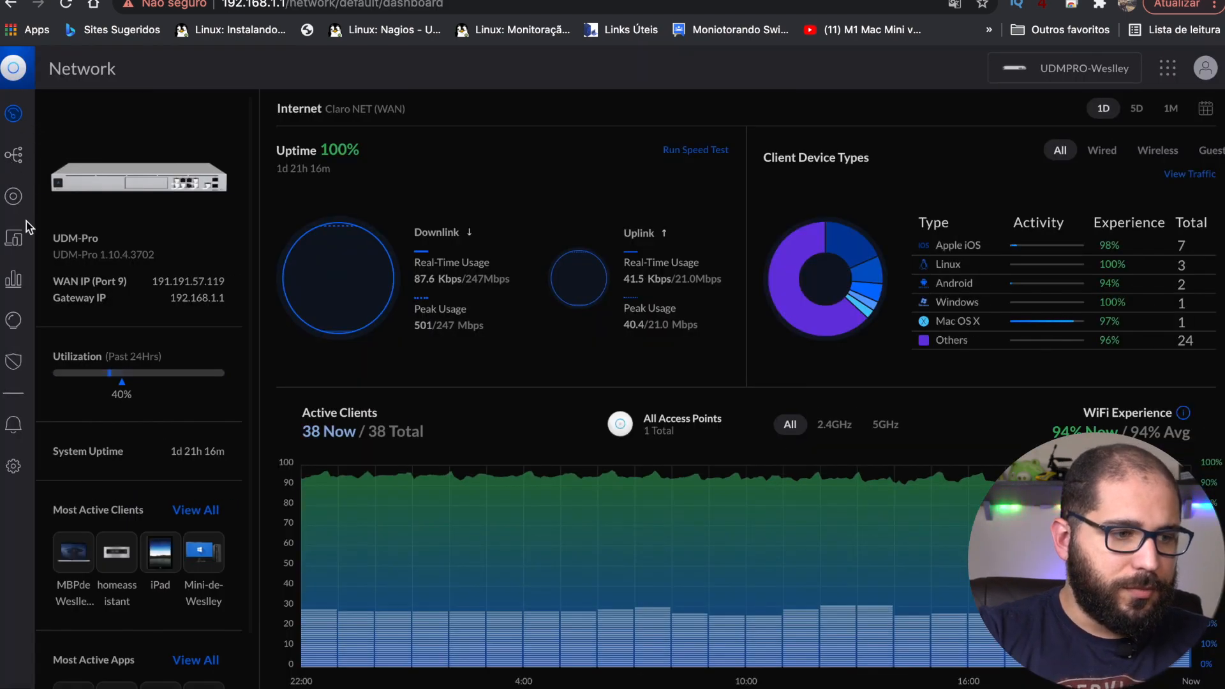
click(14, 197)
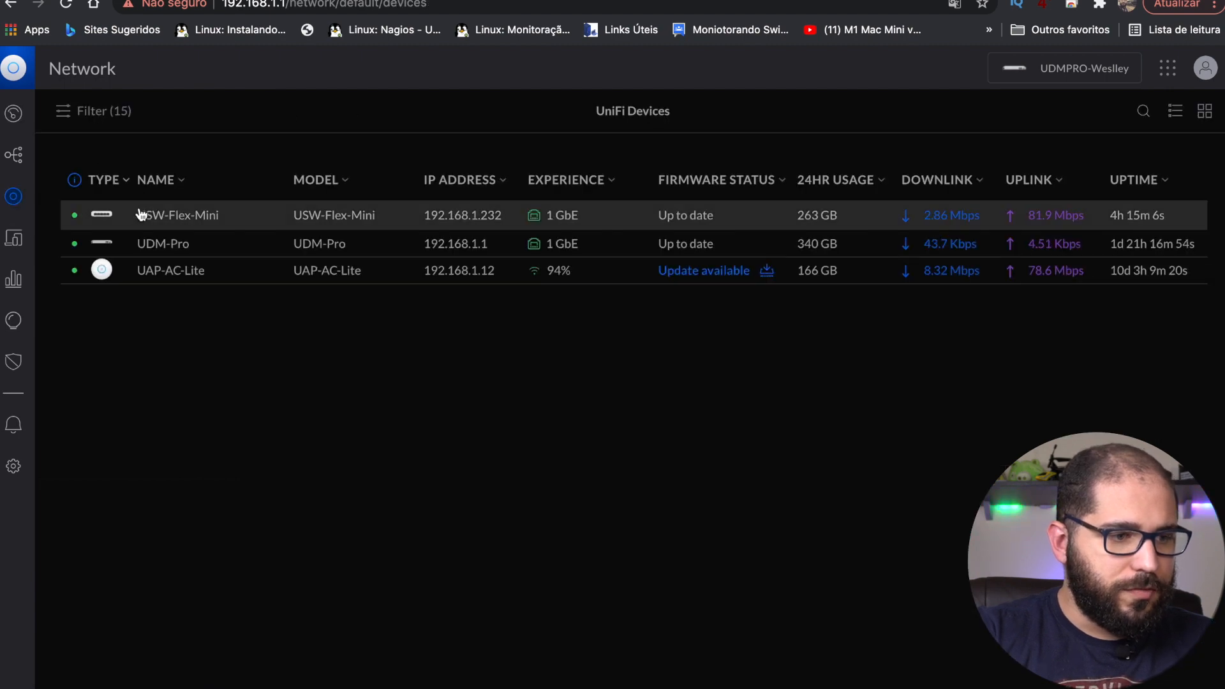
click(155, 221)
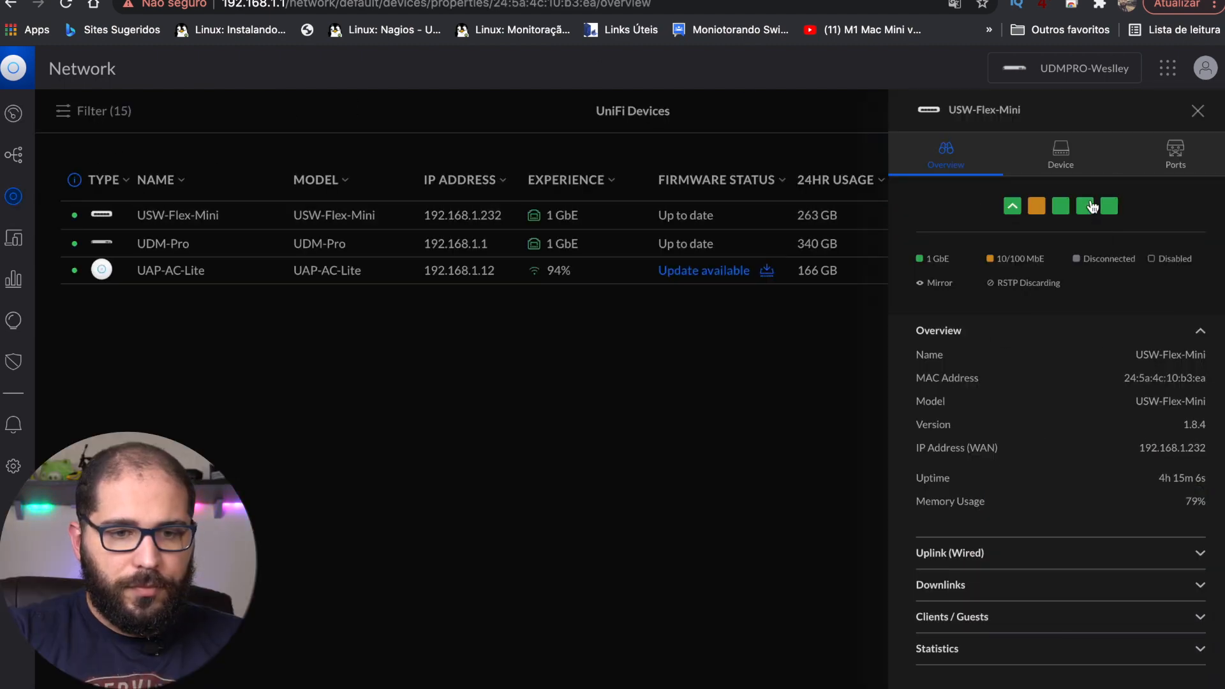
Step: Set USW-Flex-Mini port 4 to the All port profile, apply it, and return to the TP-Link tab
click(1175, 153)
click(1102, 476)
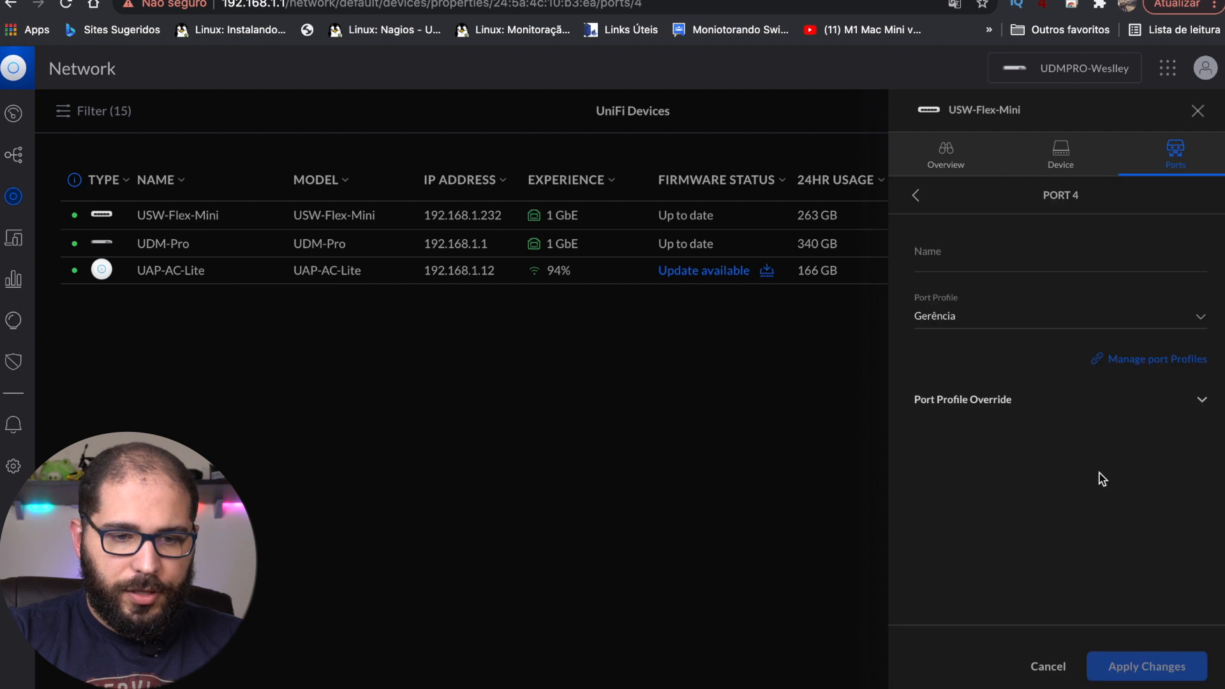
click(1031, 325)
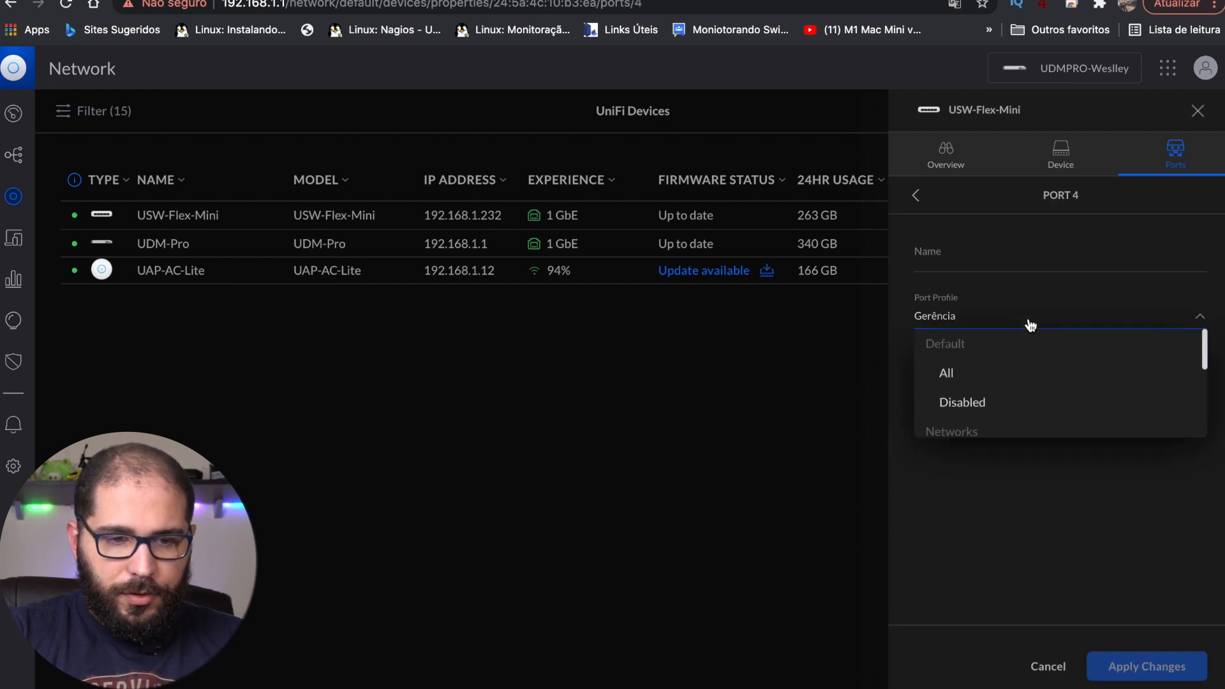
click(1015, 376)
click(1158, 664)
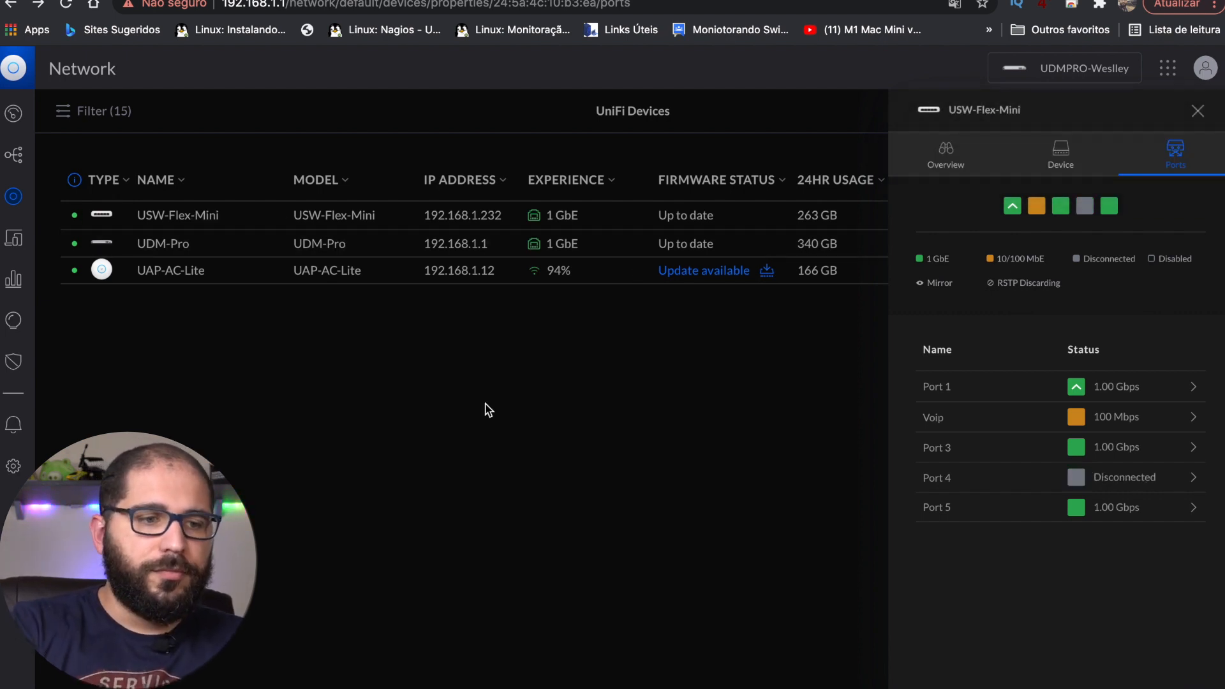
click(185, 1)
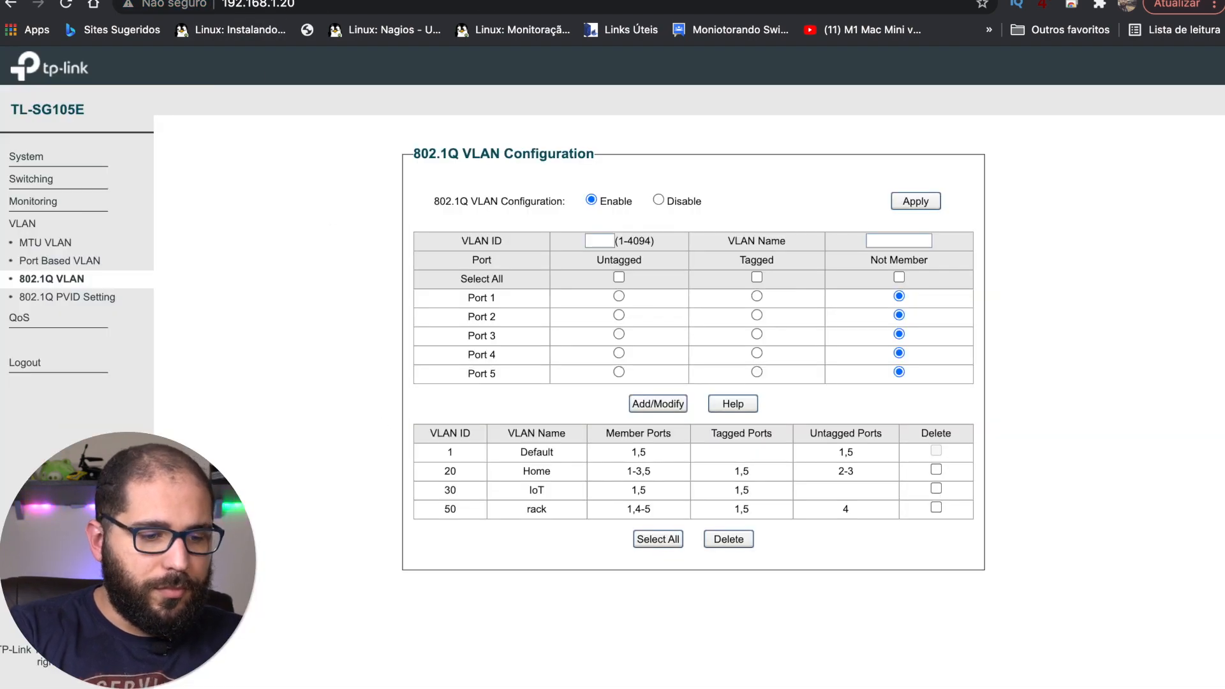
Step: Rerun ping 192.168.1.20 in Terminal and watch replies resume after timeouts at seq 0–8
mouse_move(391, 669)
click(350, 663)
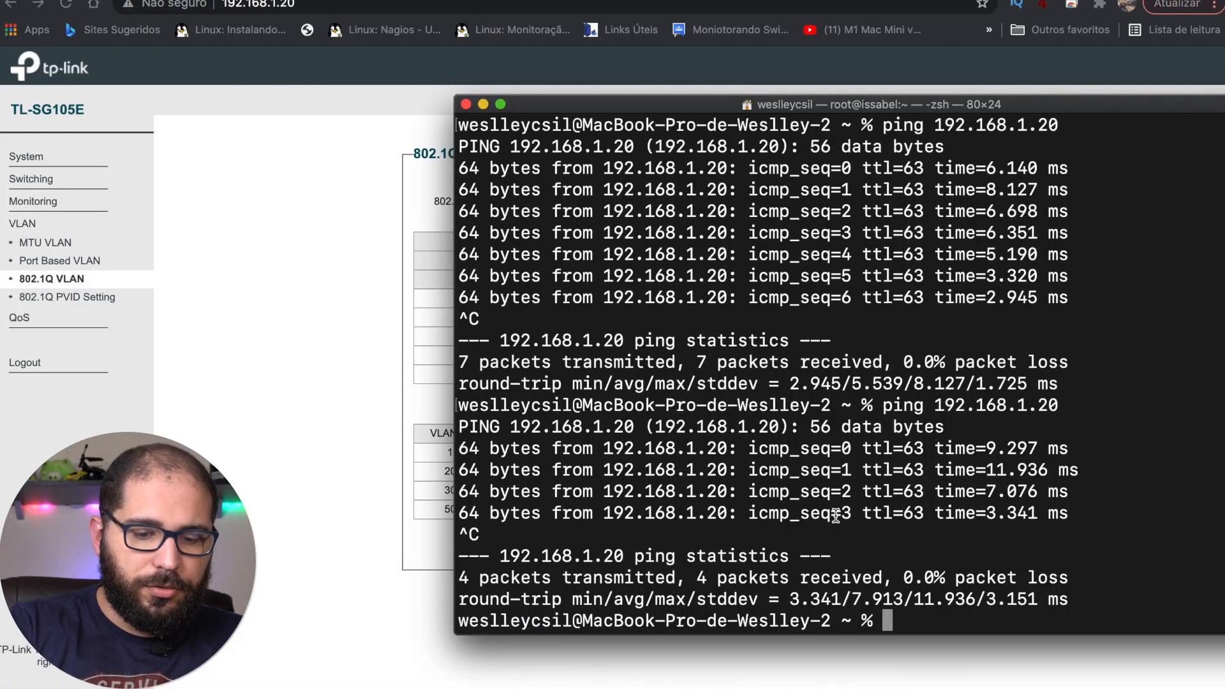
key(Up)
key(Return)
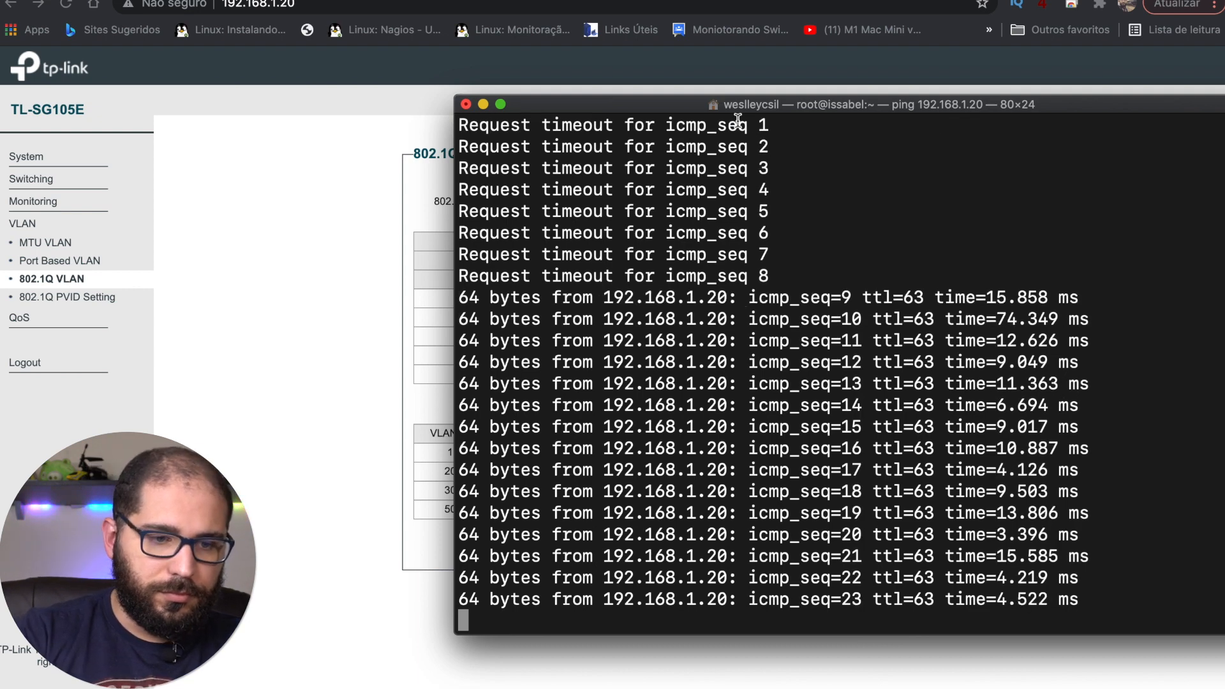
Step: On the switch's web page, open System Info and expand the VLAN section
click(367, 358)
click(76, 161)
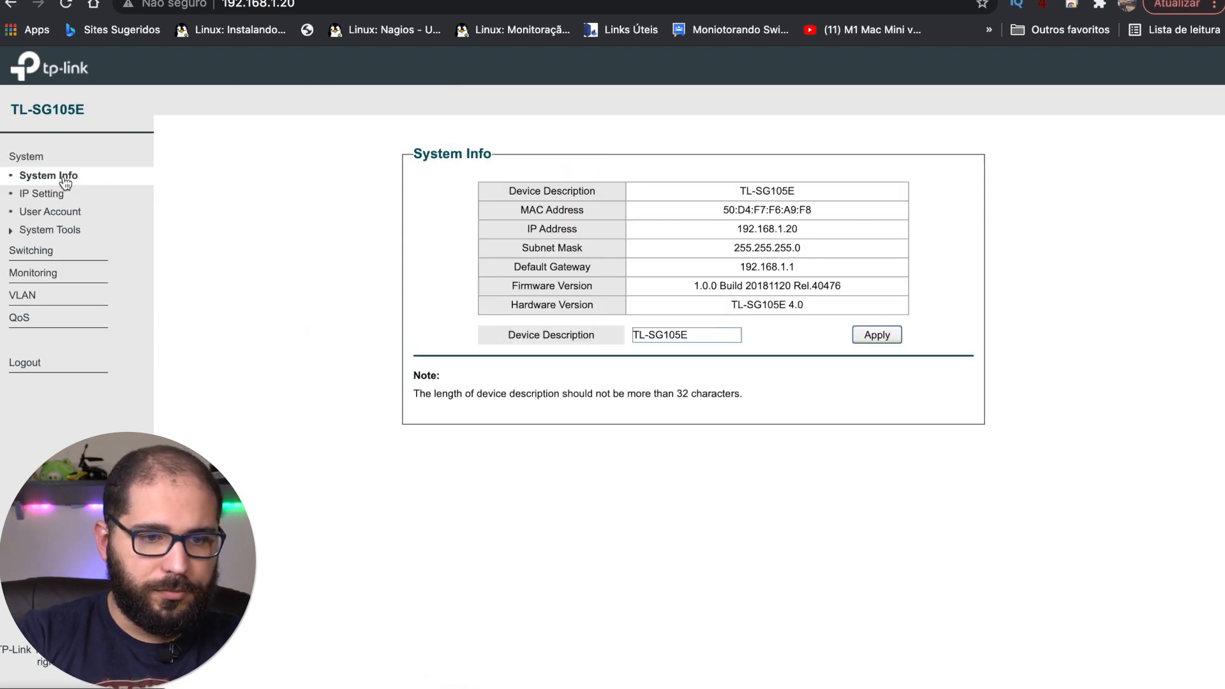
click(57, 294)
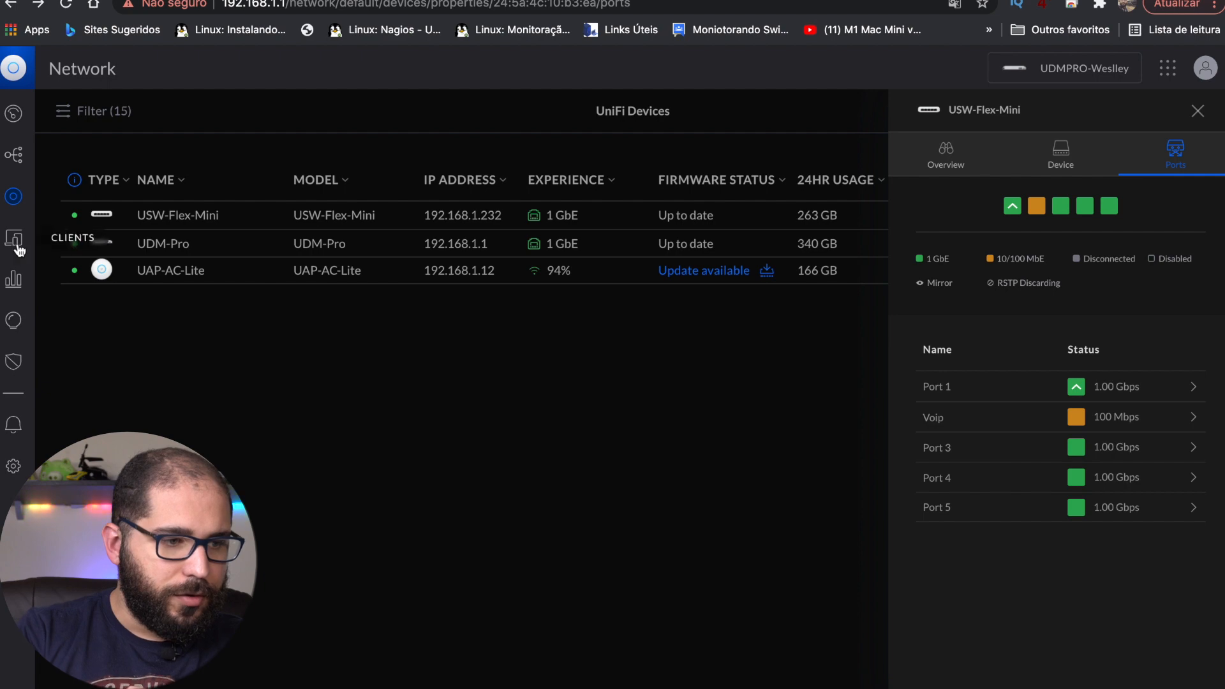
Step: Sort UniFi clients by connection to find TL-SG105E at 192.168.1.20, then return to the TP-Link tab
click(15, 242)
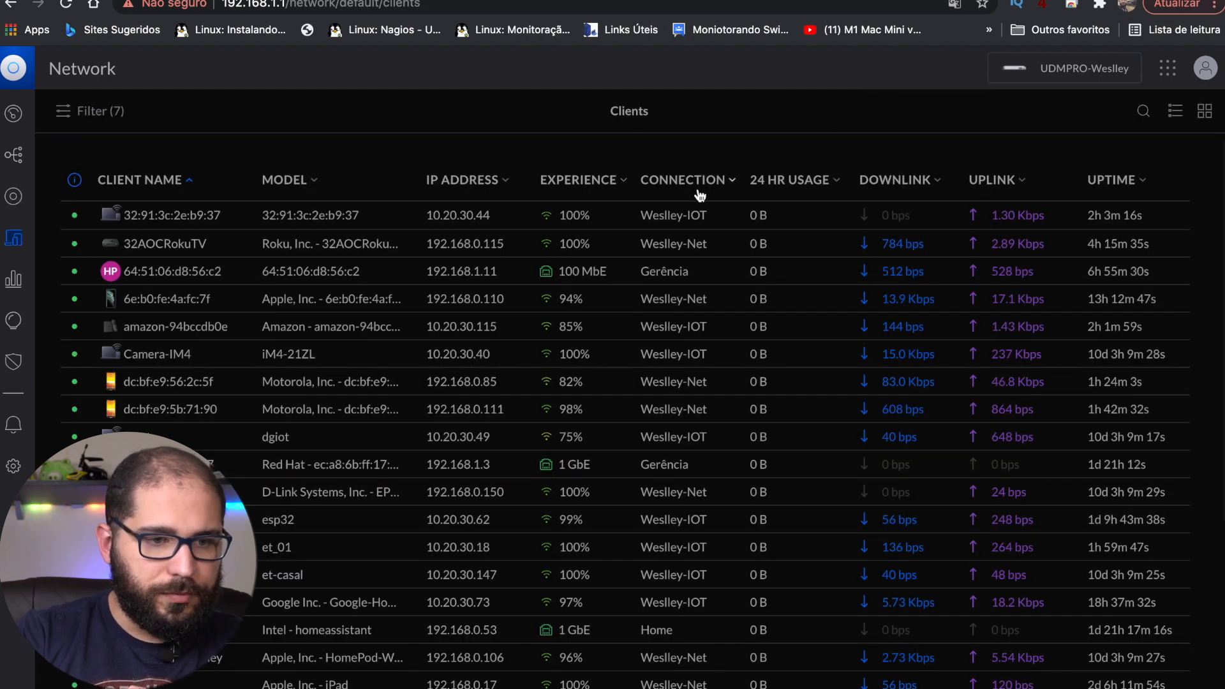
click(695, 182)
click(700, 194)
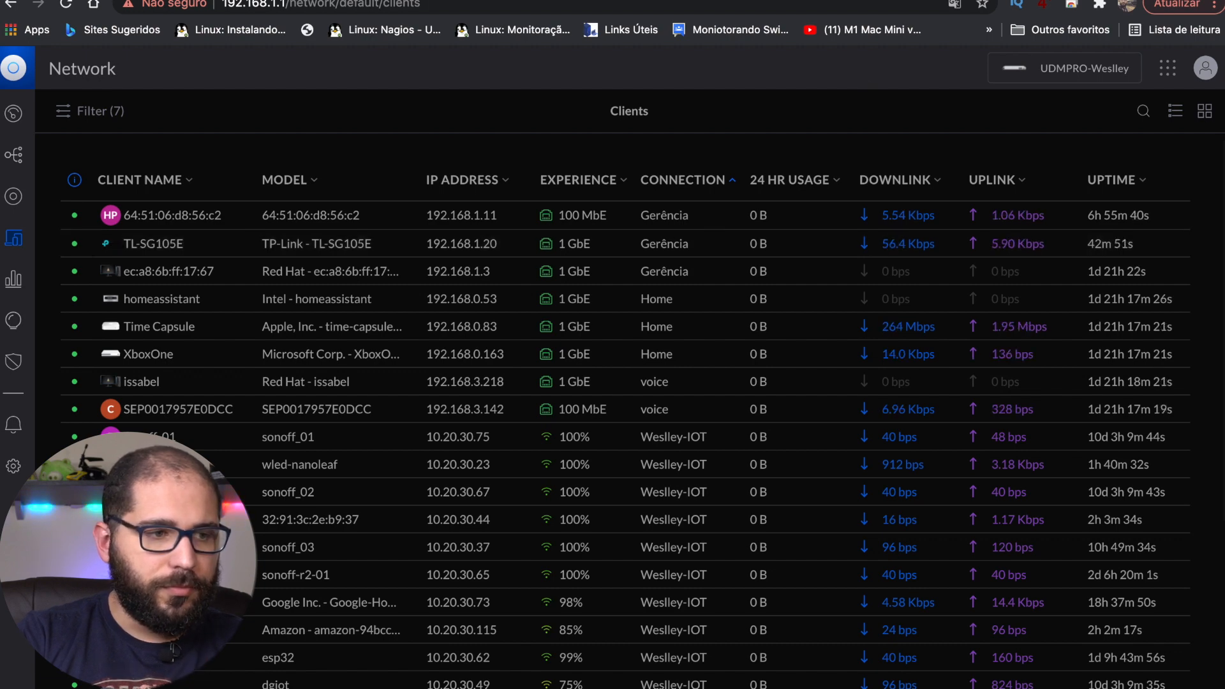
click(785, 0)
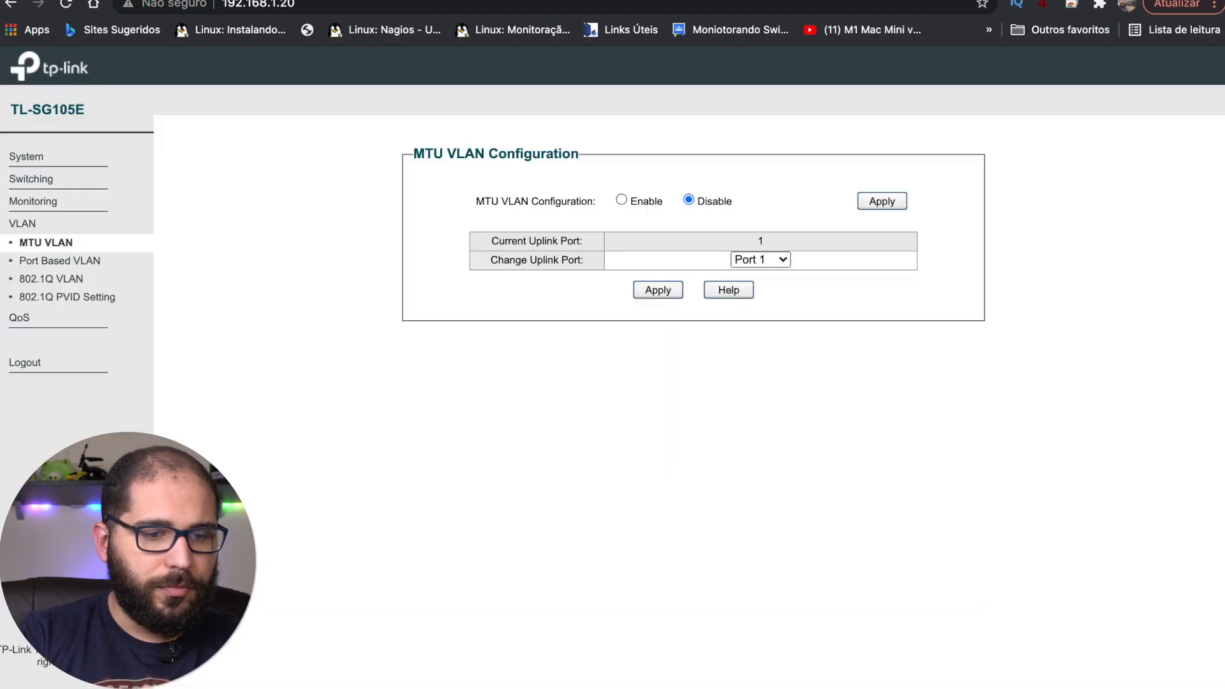
Step: Open VLAN > 802.1Q VLAN to list VLANs 1, 20, 30 and 50
click(71, 281)
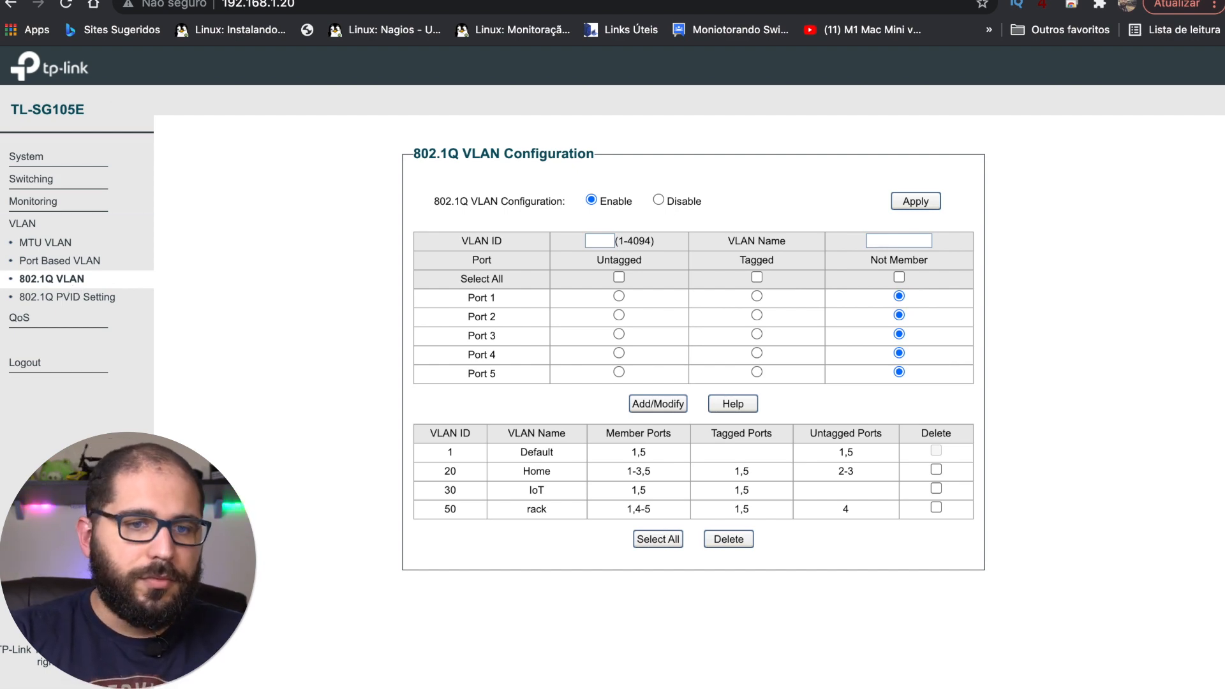
Step: Open Network preferences from the Wi-Fi menu and view the Wi-Fi, Bluetooth PAN and USB LAN interfaces
click(826, 0)
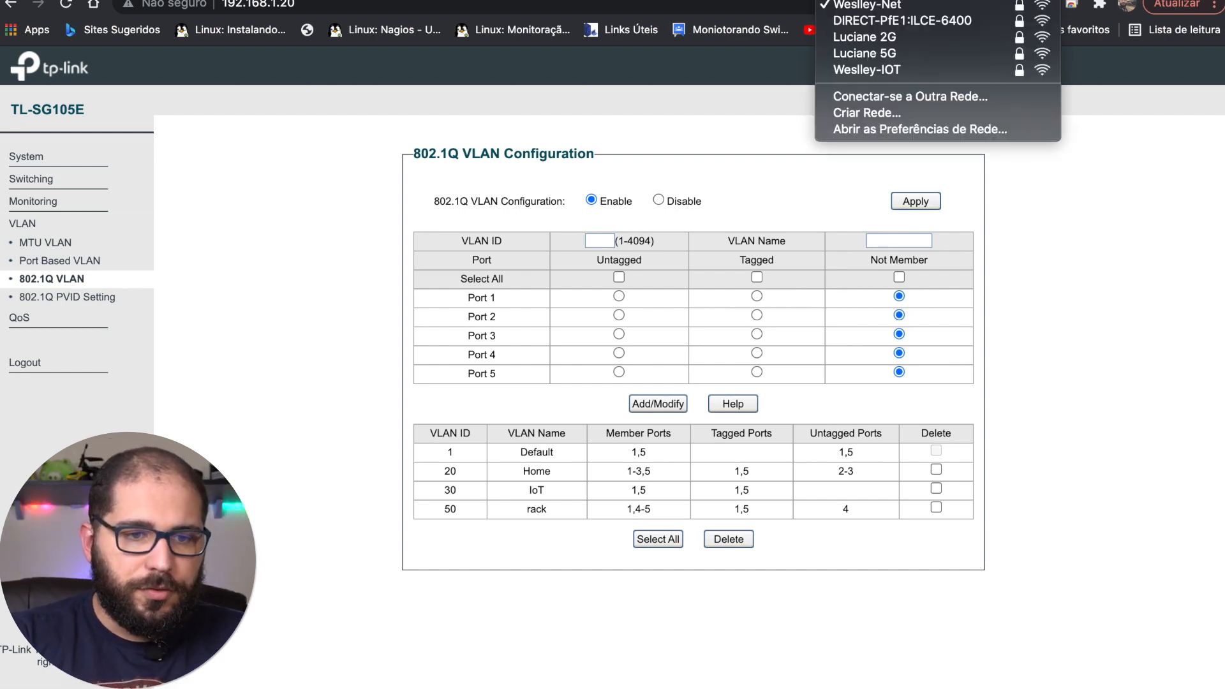
click(912, 172)
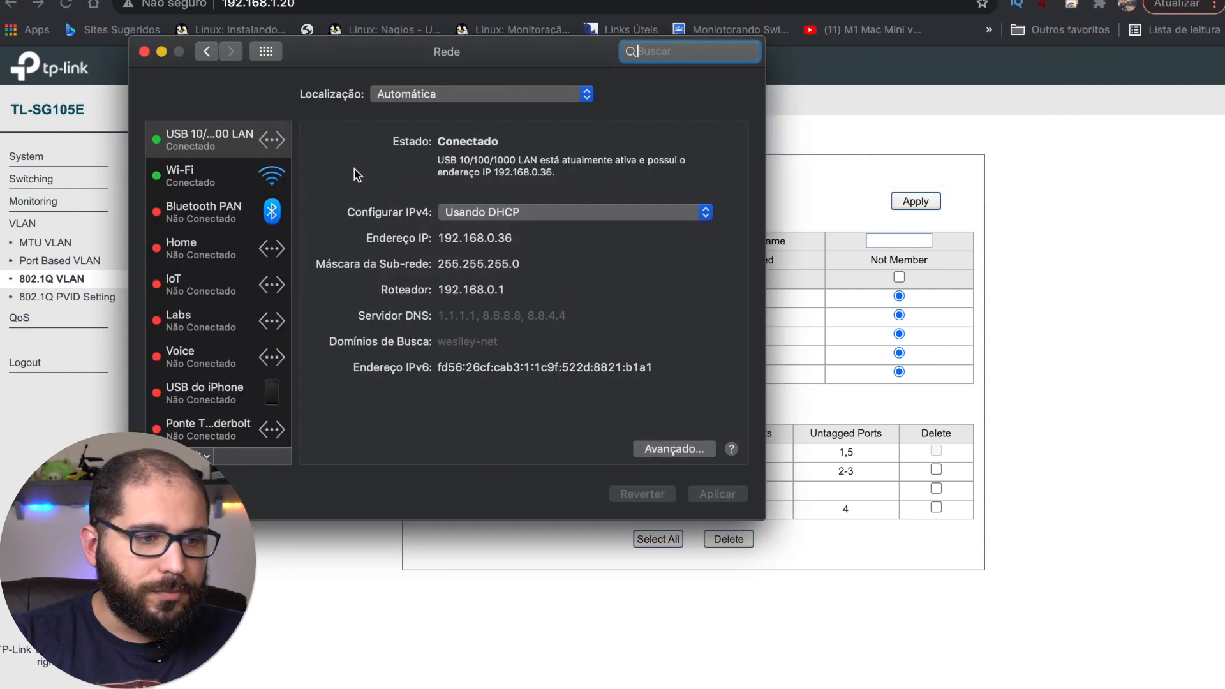
click(235, 169)
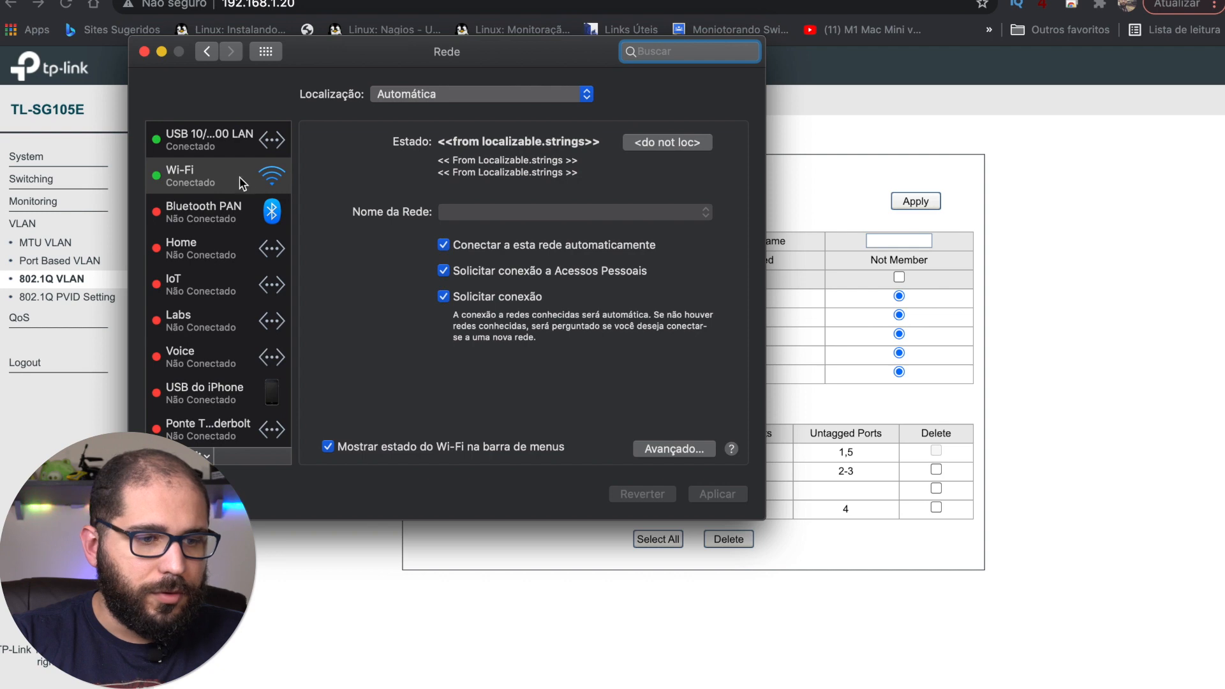
click(201, 215)
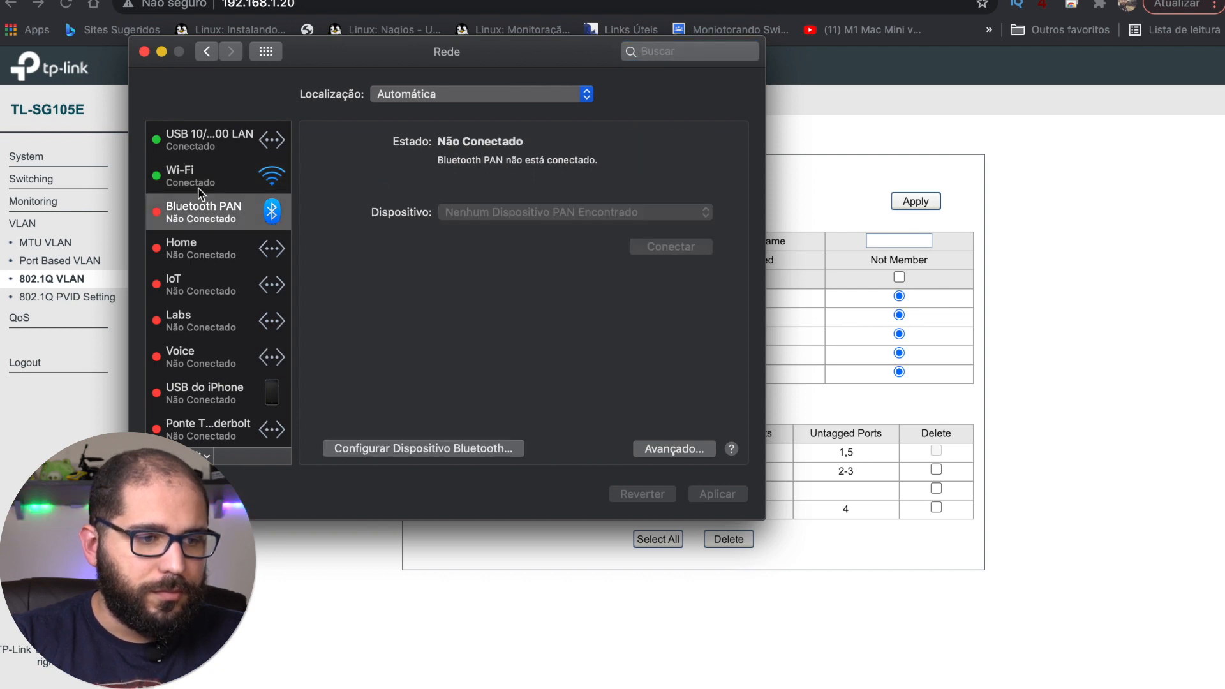
click(201, 186)
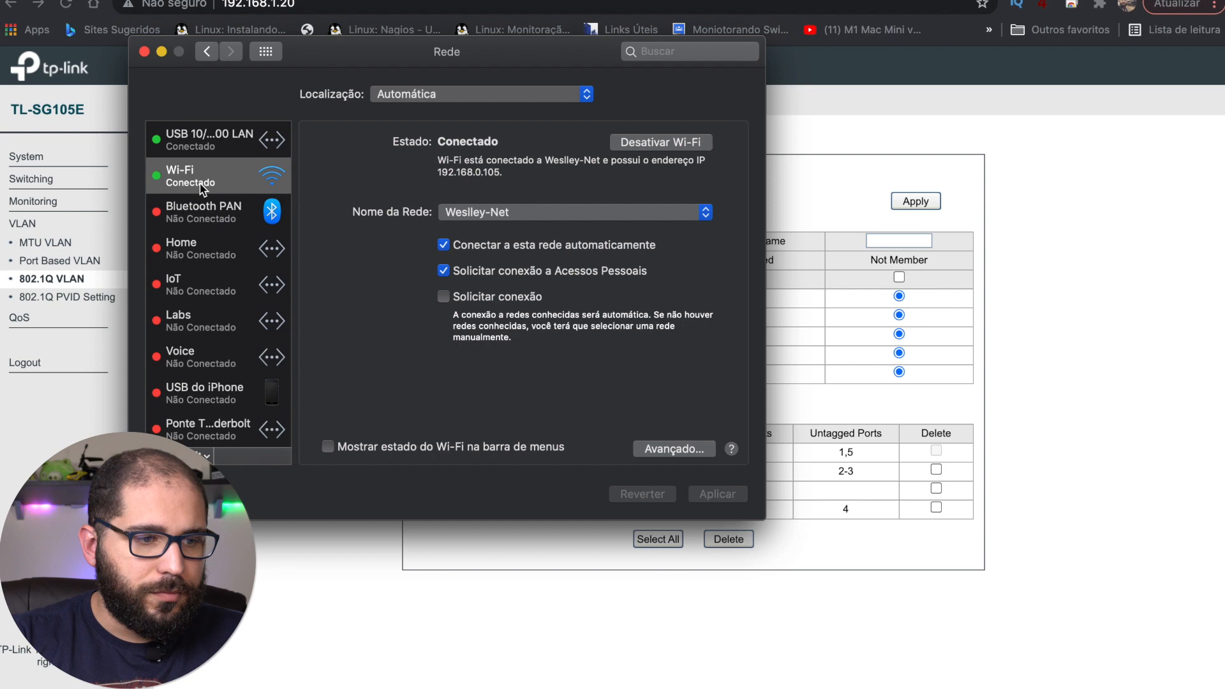
click(212, 146)
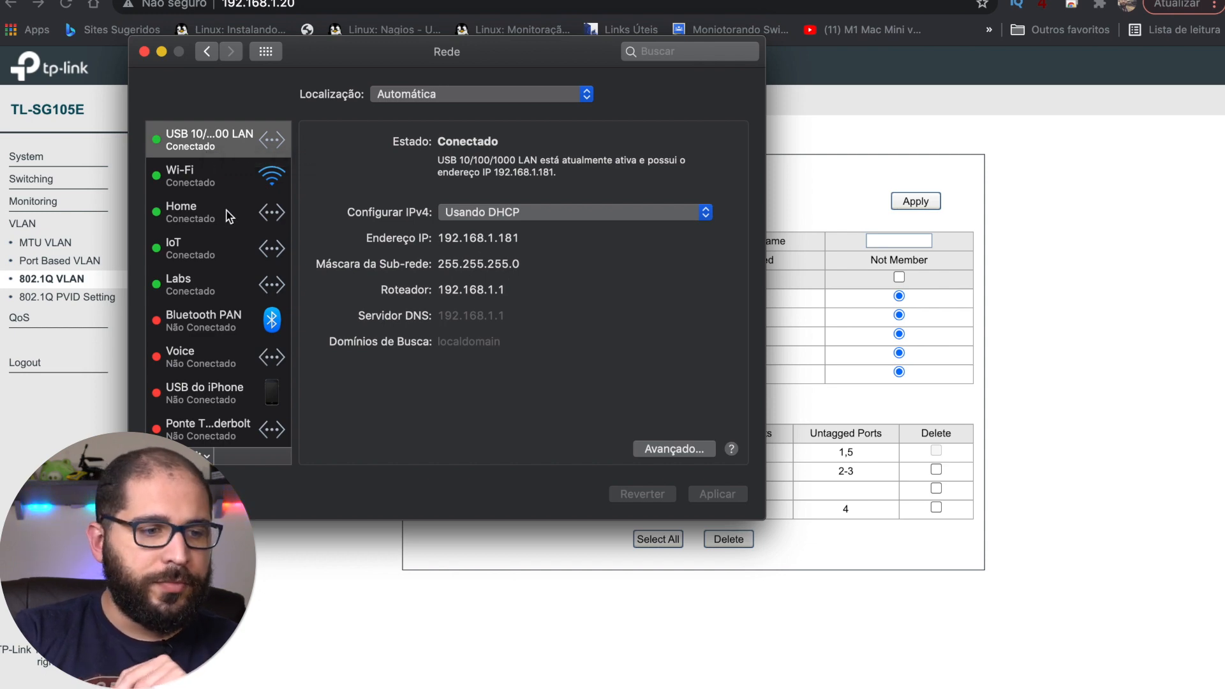
Step: Check Home, IoT, Labs (192.168.20.178) and Voice (self-assigned 169.254.24.59) interface addresses
click(230, 213)
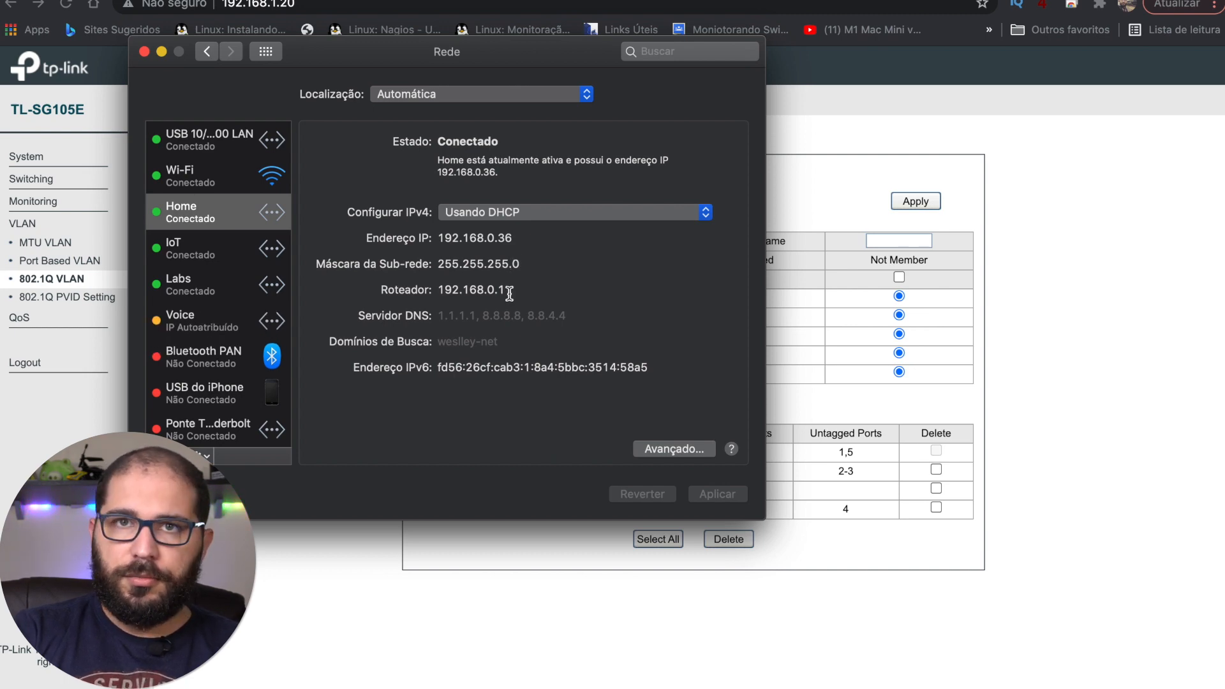
click(181, 254)
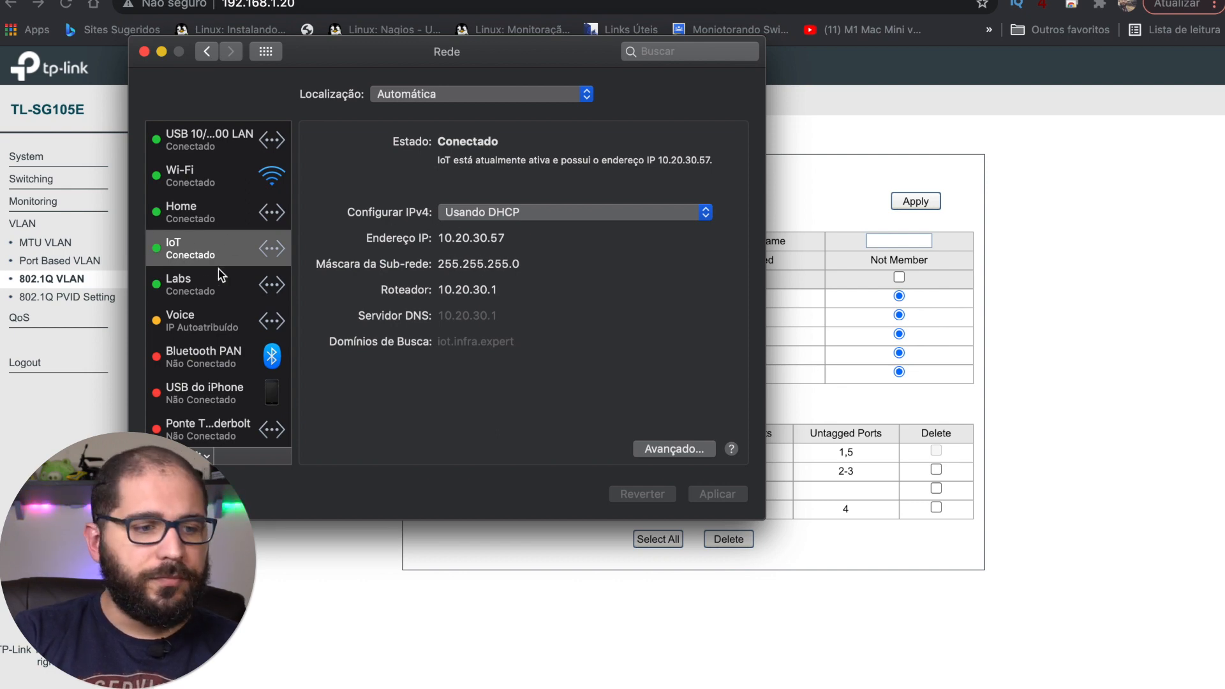
click(190, 285)
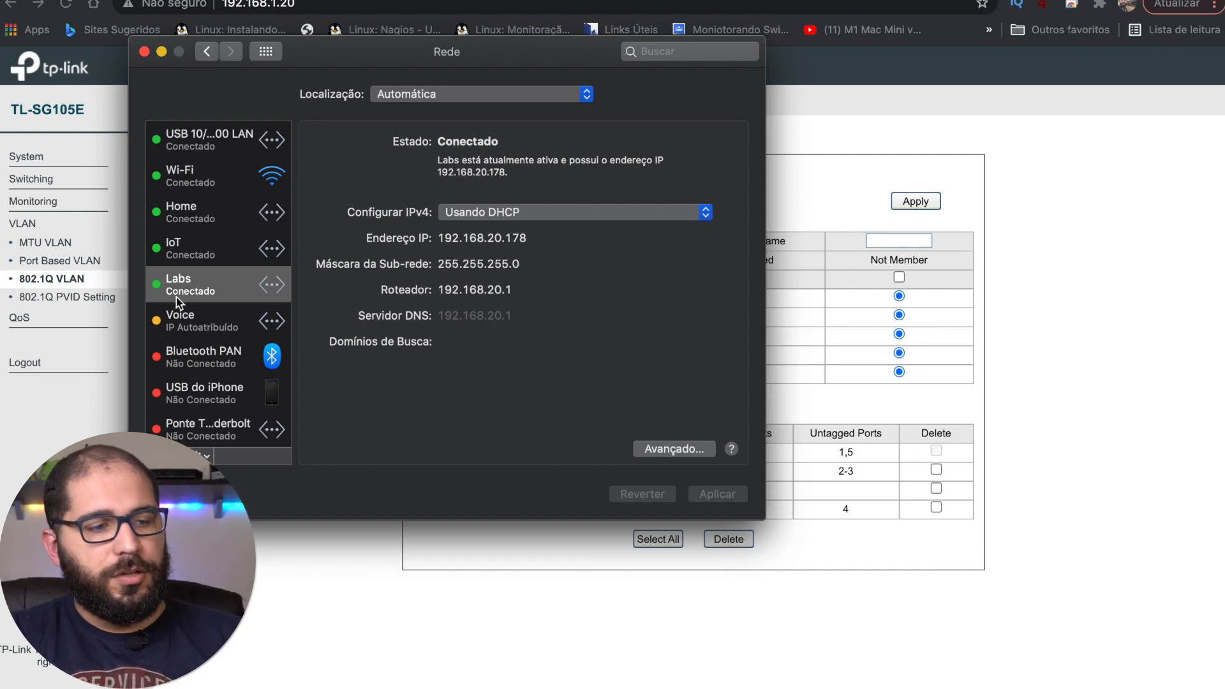
click(206, 313)
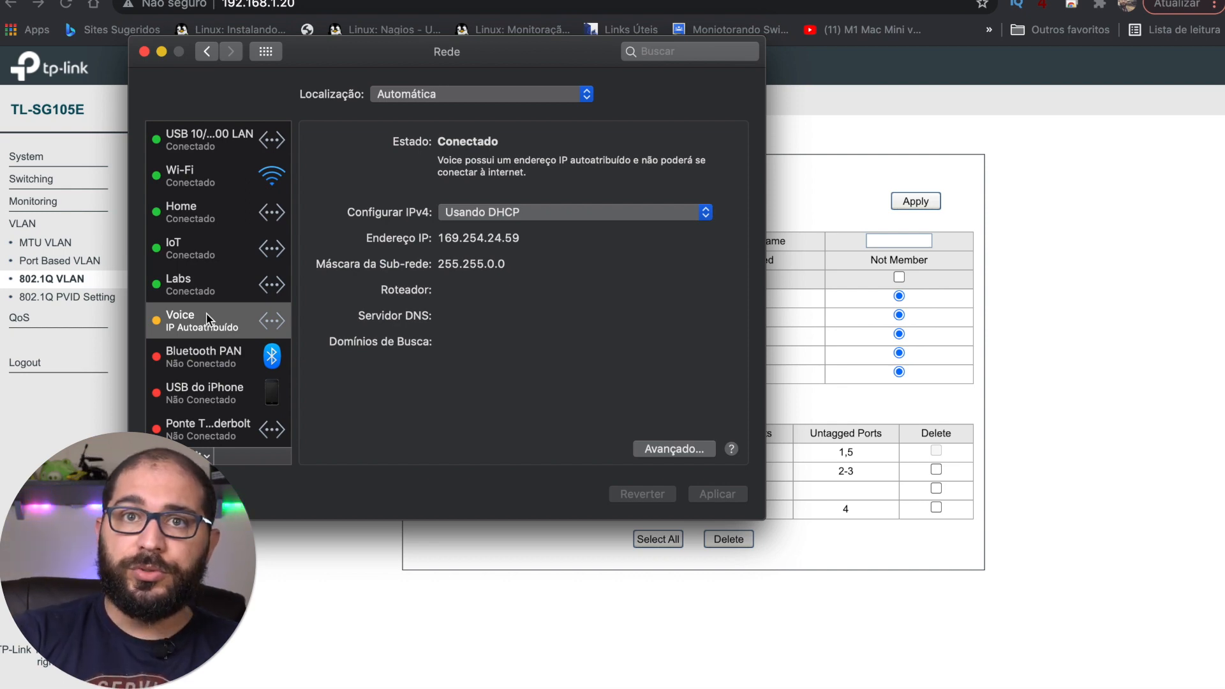
Step: Close Network preferences and load VLAN IDs 20, 30, 50 and 1 to see each one's ports
click(144, 51)
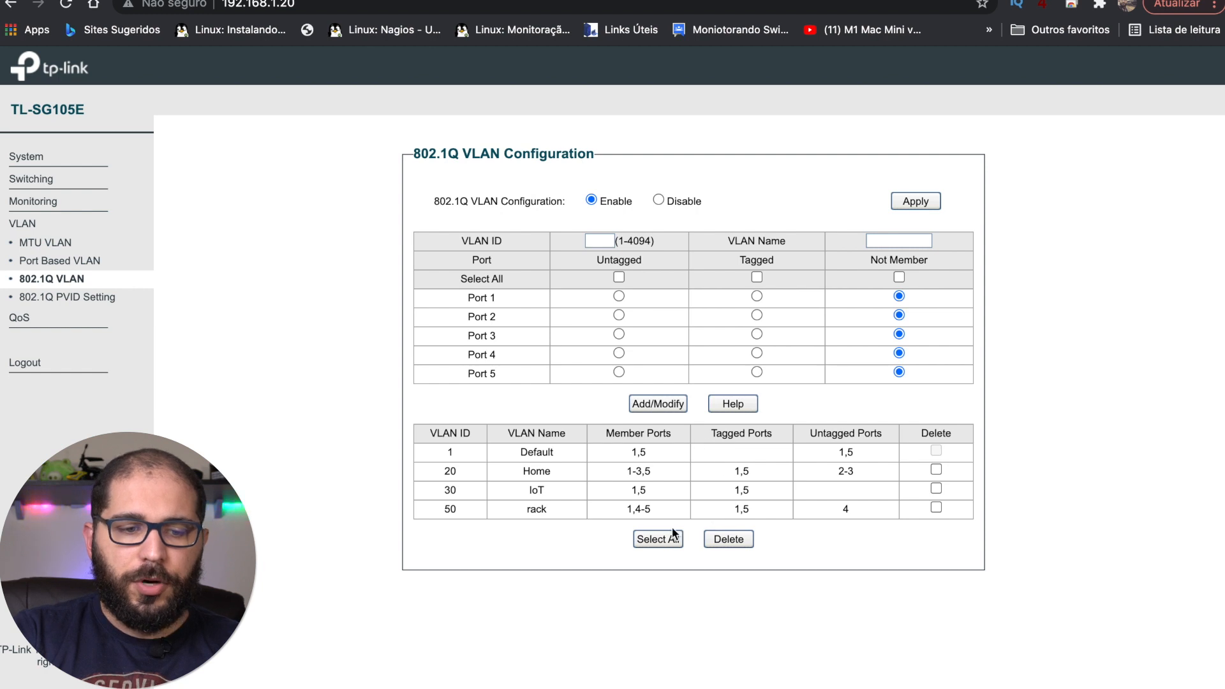
click(603, 243)
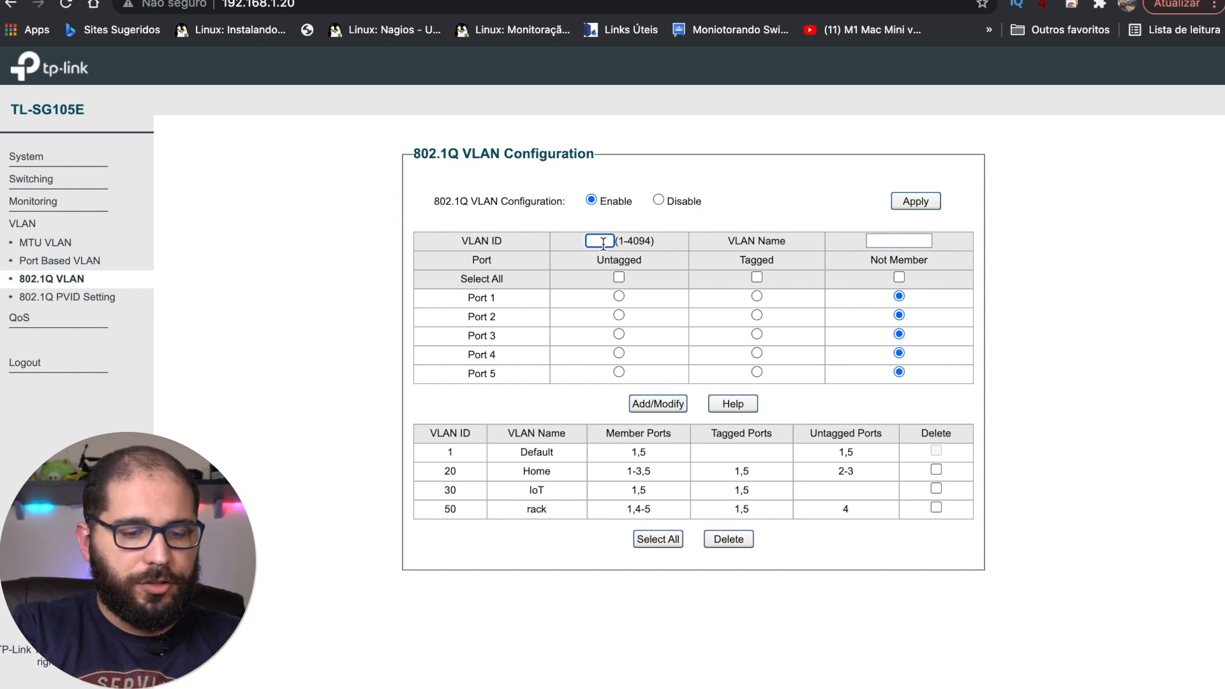
text(20)
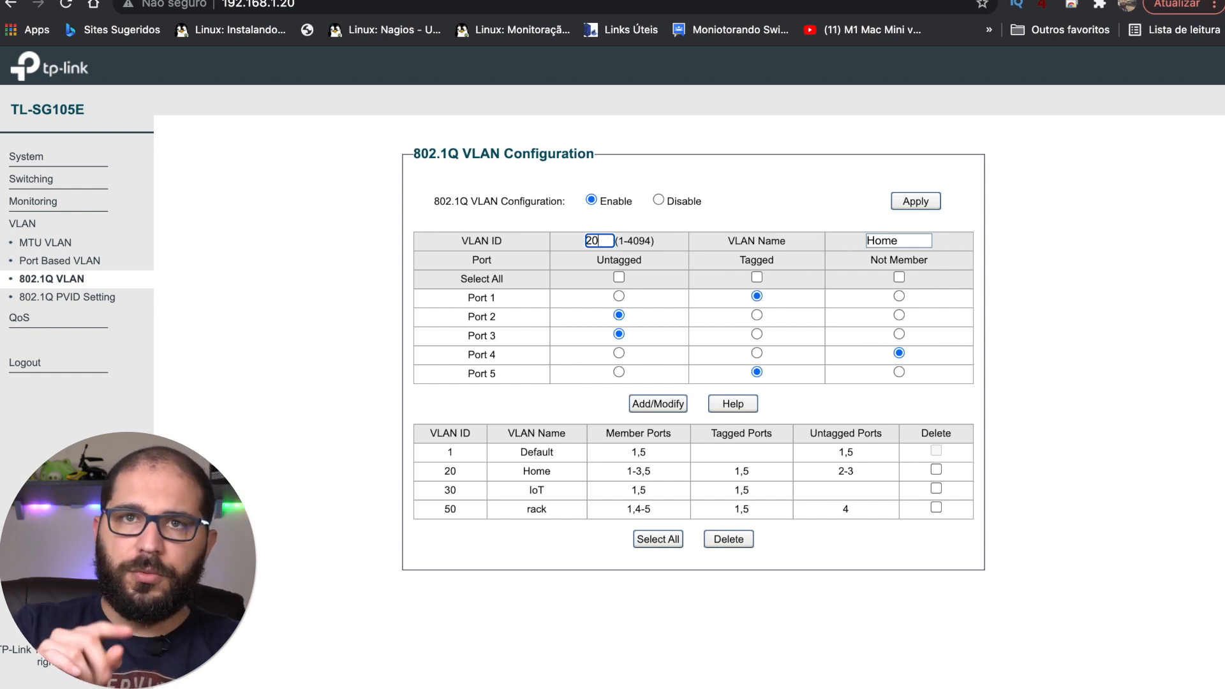
key(BackSpace)
key(BackSpace)
text(30)
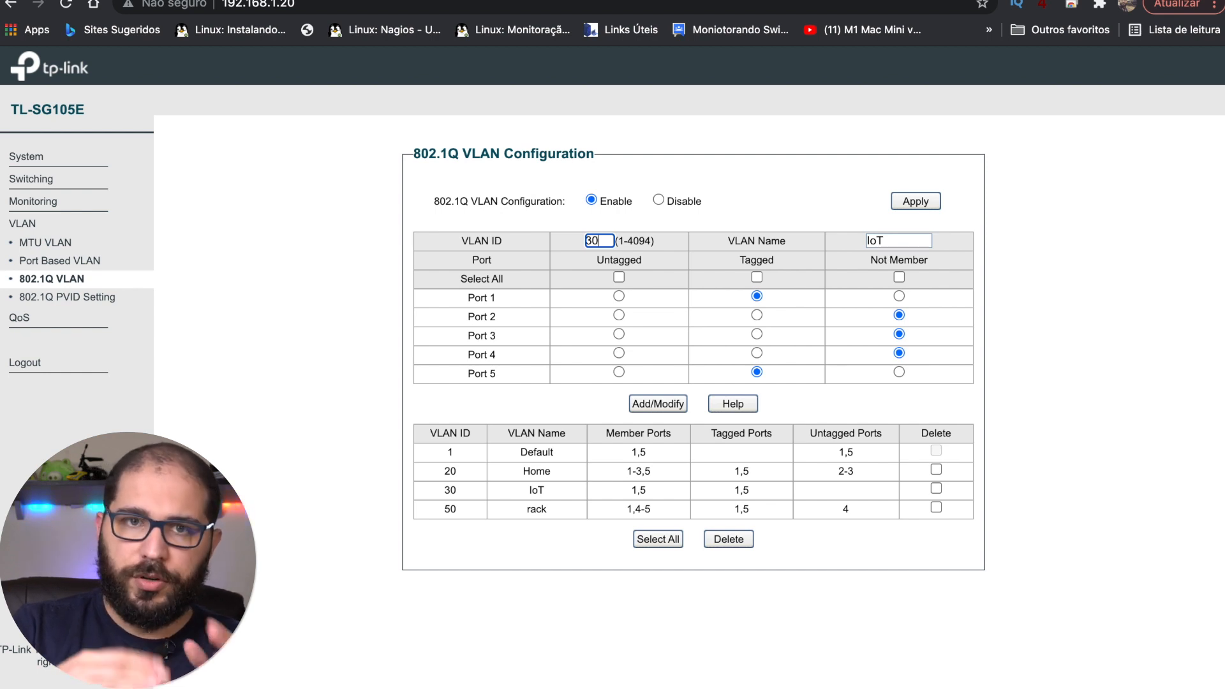
key(BackSpace)
key(BackSpace)
text(50)
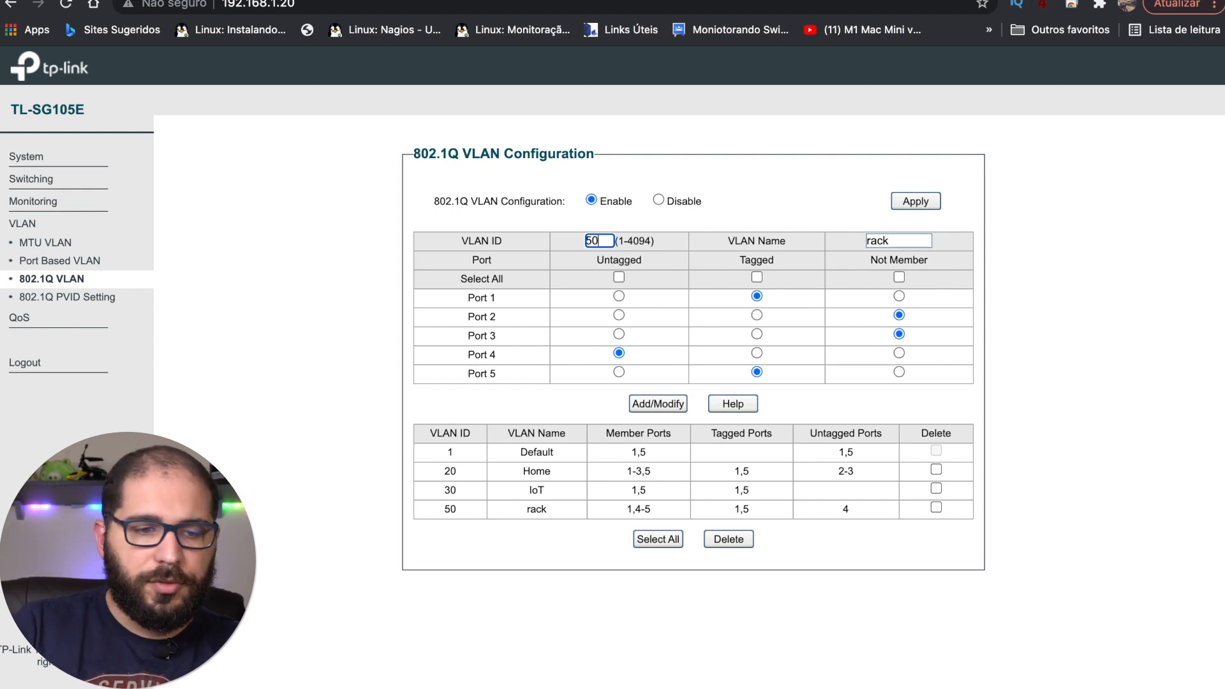
key(BackSpace)
text(1)
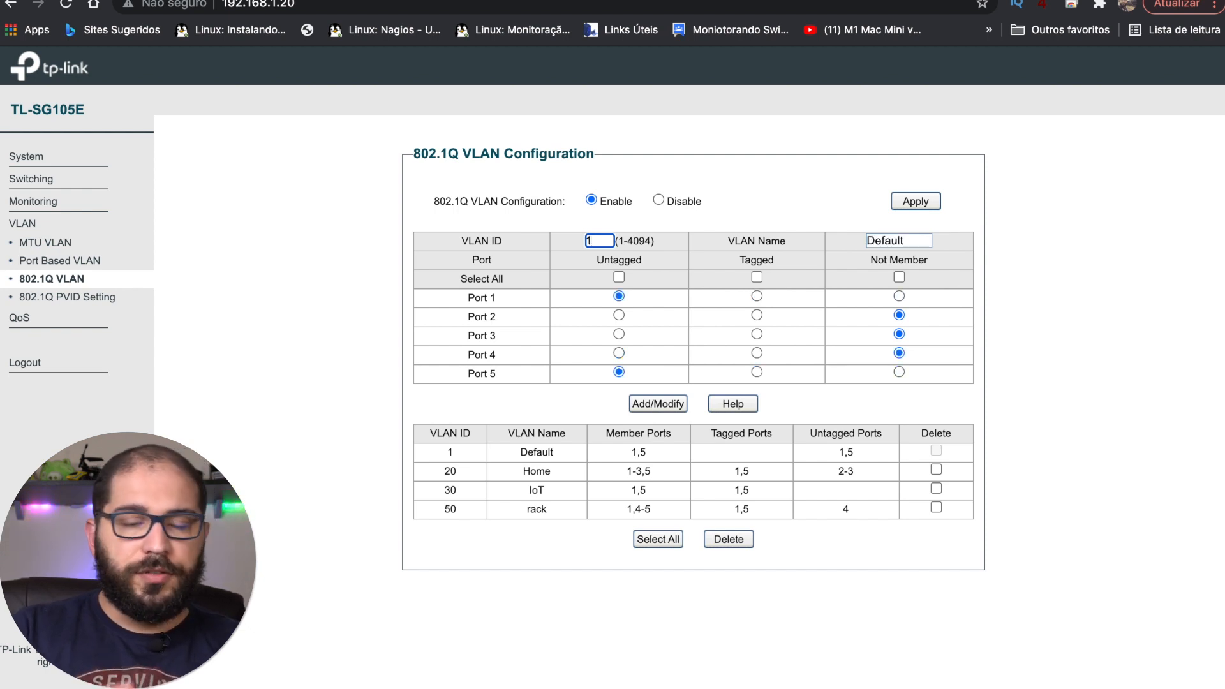